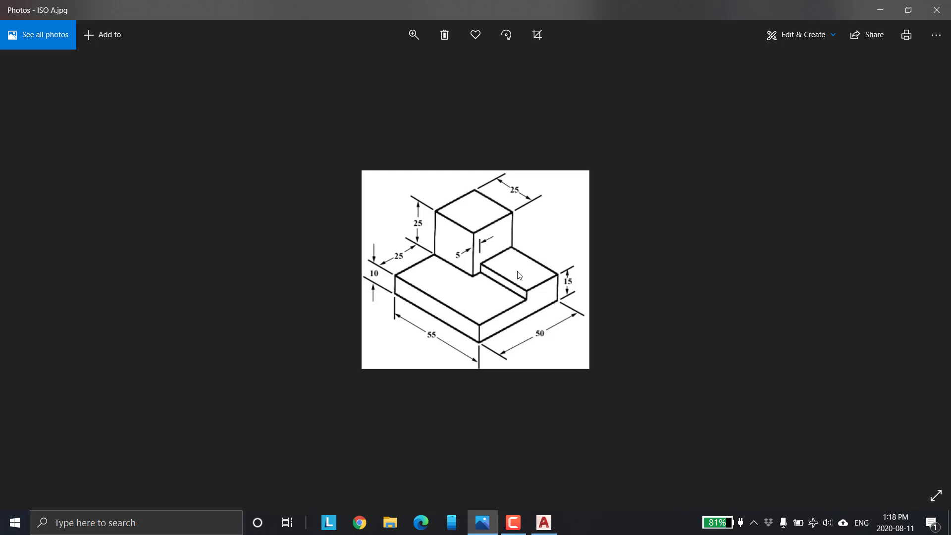
Switch to AutoCAD and start a new blank drawing with the origin in view.
left_click(548, 527)
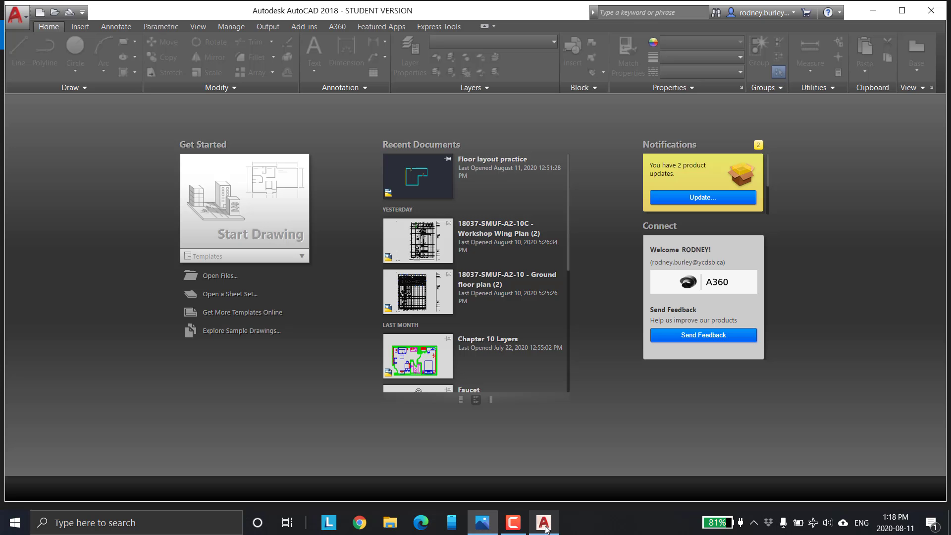
left_click(243, 192)
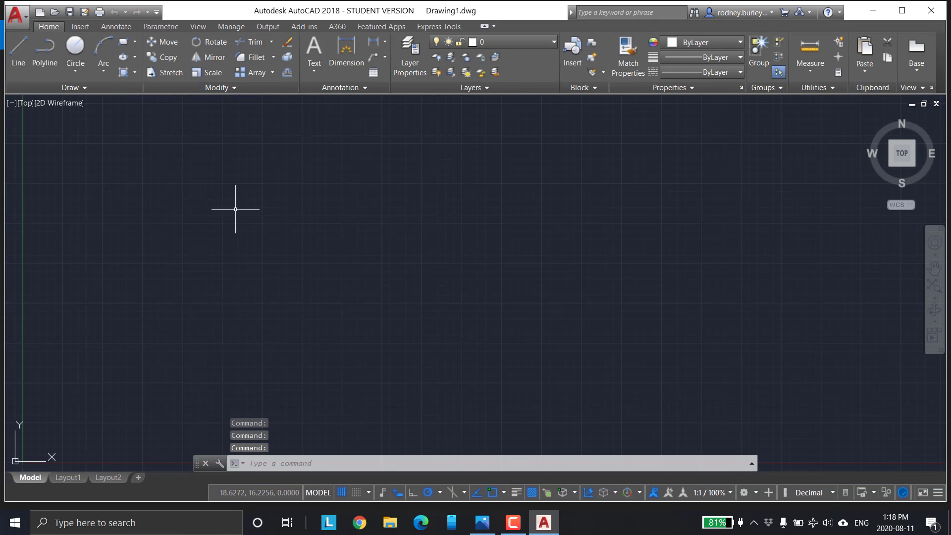
mouse_move(908, 173)
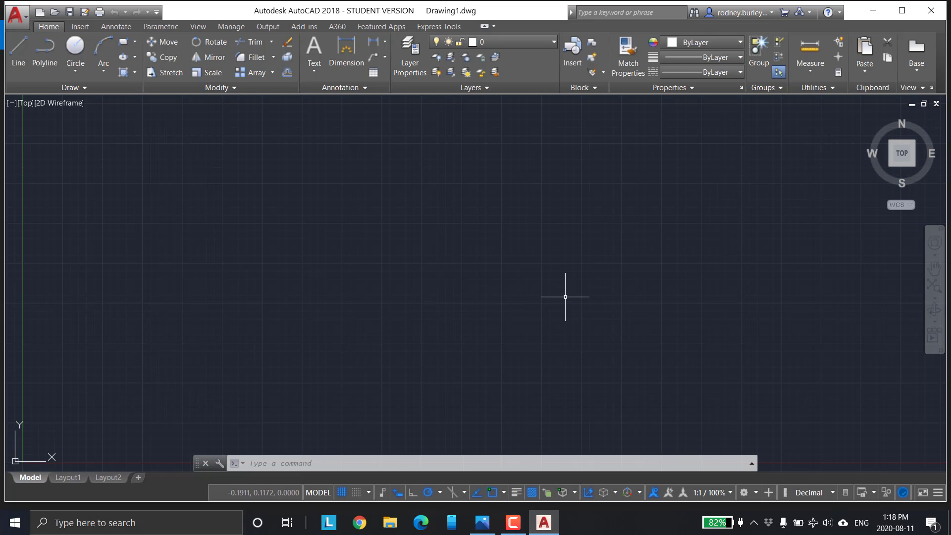
scroll(570, 282, "down", 2)
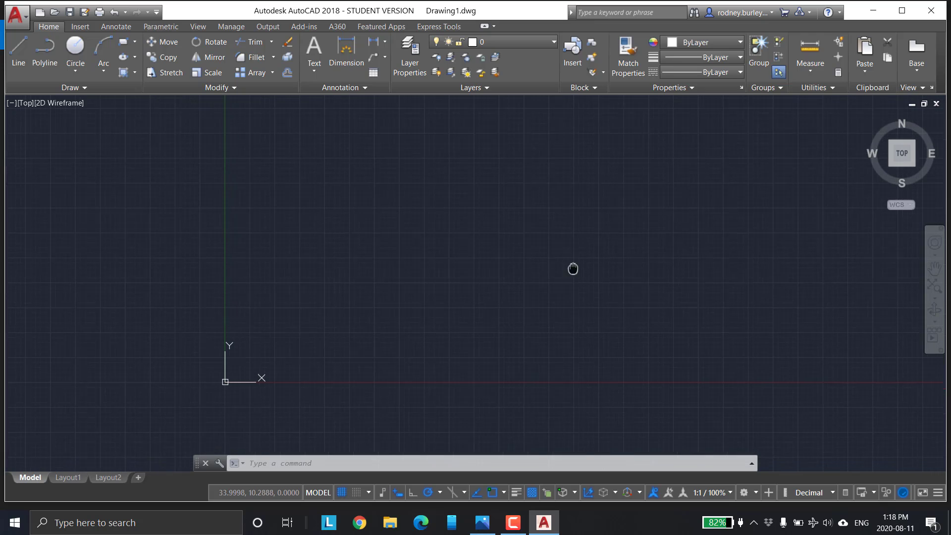
mouse_move(573, 269)
middle_mouse_down()
mouse_move(533, 246)
mouse_move(486, 270)
mouse_move(493, 281)
mouse_move(557, 283)
mouse_move(626, 259)
mouse_move(624, 210)
mouse_move(542, 210)
mouse_move(497, 244)
mouse_move(497, 274)
mouse_move(569, 299)
mouse_move(675, 282)
mouse_move(677, 235)
mouse_move(637, 221)
mouse_move(601, 257)
middle_mouse_up()
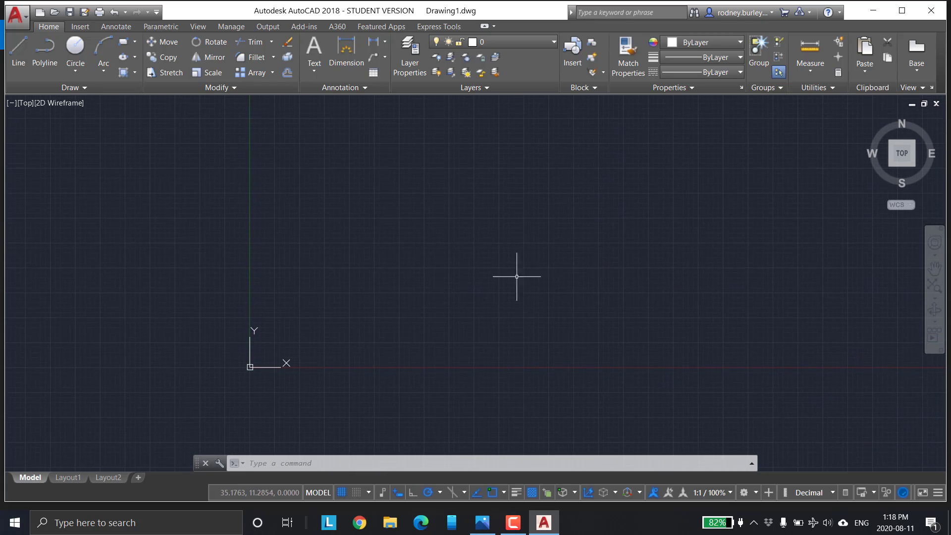
Look at the empty drawing from the back, isometric and orbited directions, returning to the top view.
left_click(900, 123)
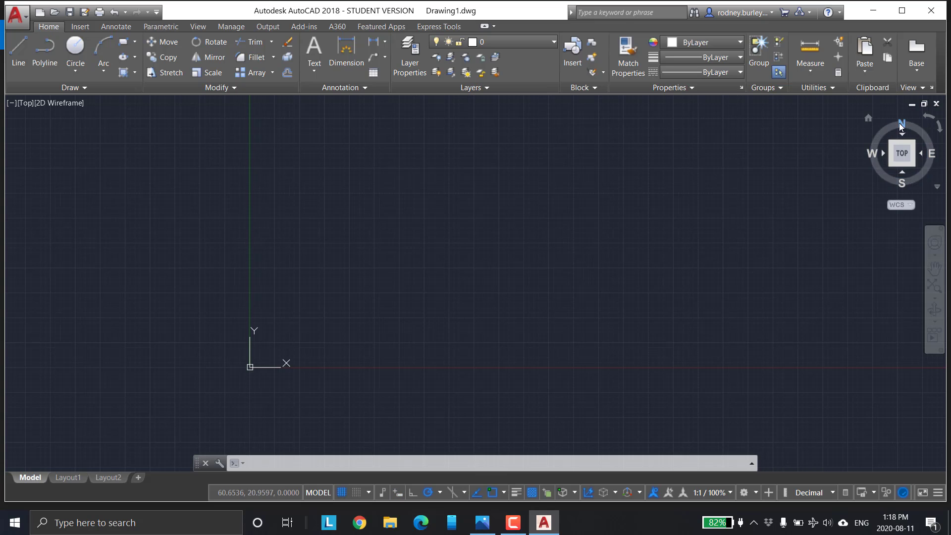
left_click(900, 123)
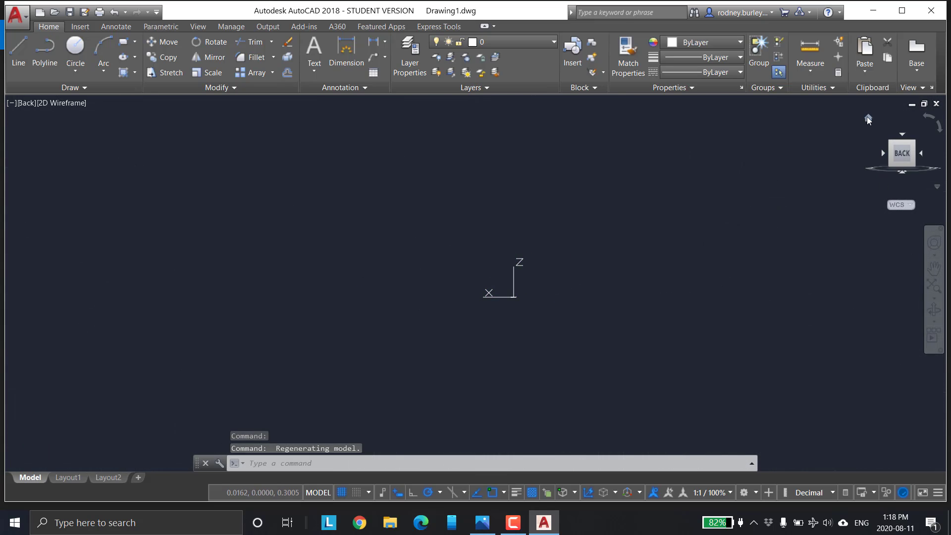
left_click(867, 118)
left_click(904, 143)
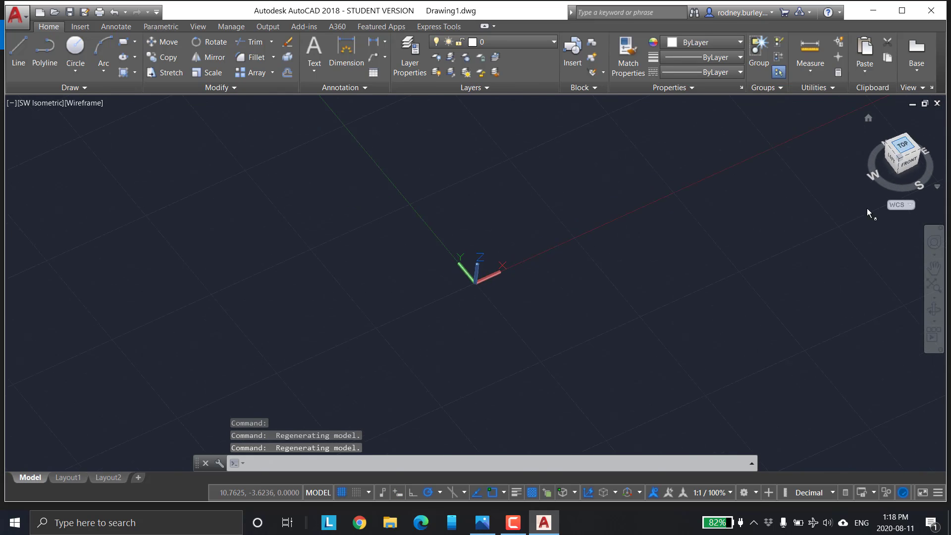
mouse_move(553, 211)
middle_mouse_down()
mouse_move(395, 265)
mouse_move(476, 227)
middle_mouse_up()
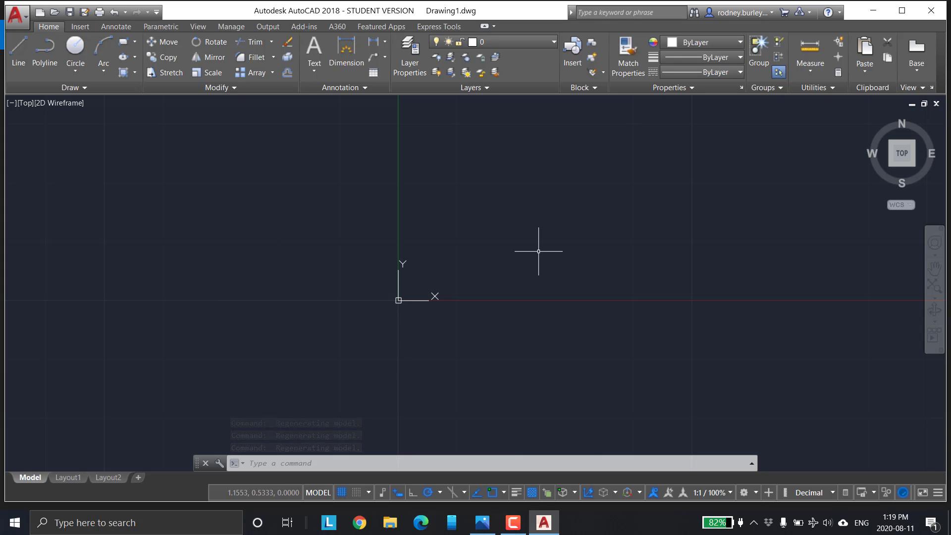
middle_click_drag(543, 257, 506, 170, "shift")
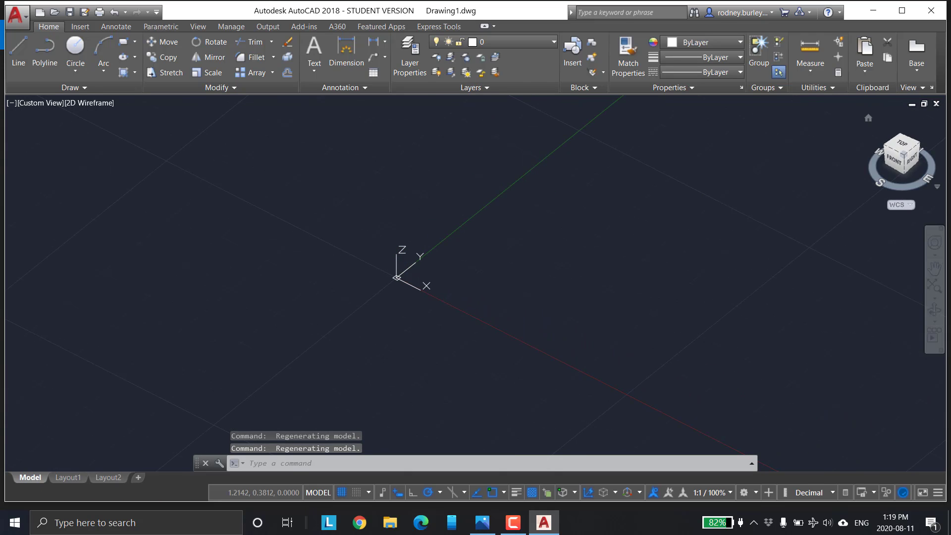
left_click(903, 144)
mouse_move(588, 230)
middle_mouse_down()
mouse_move(401, 263)
mouse_move(410, 272)
middle_mouse_up()
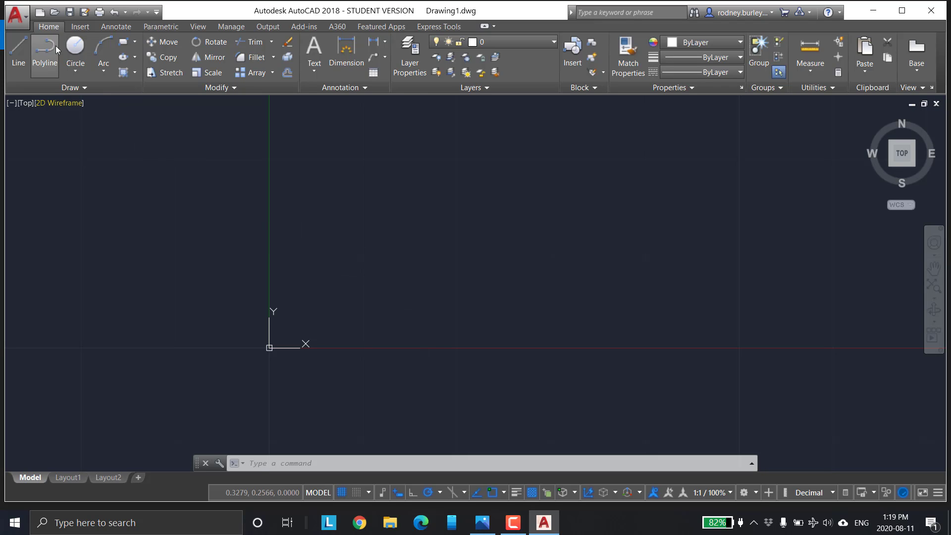
Configure the drawing units with decimal length type and an insertion scale in millimeters.
left_click(16, 16)
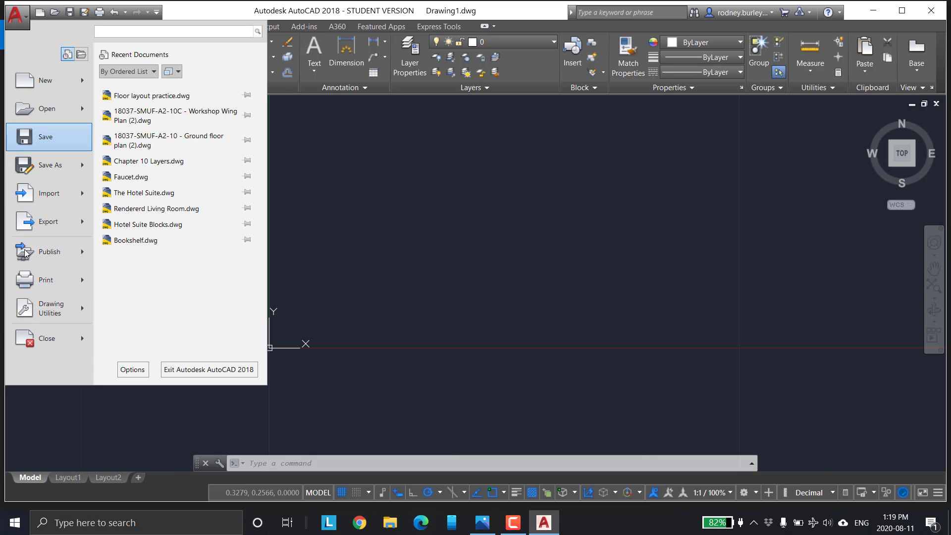
mouse_move(47, 310)
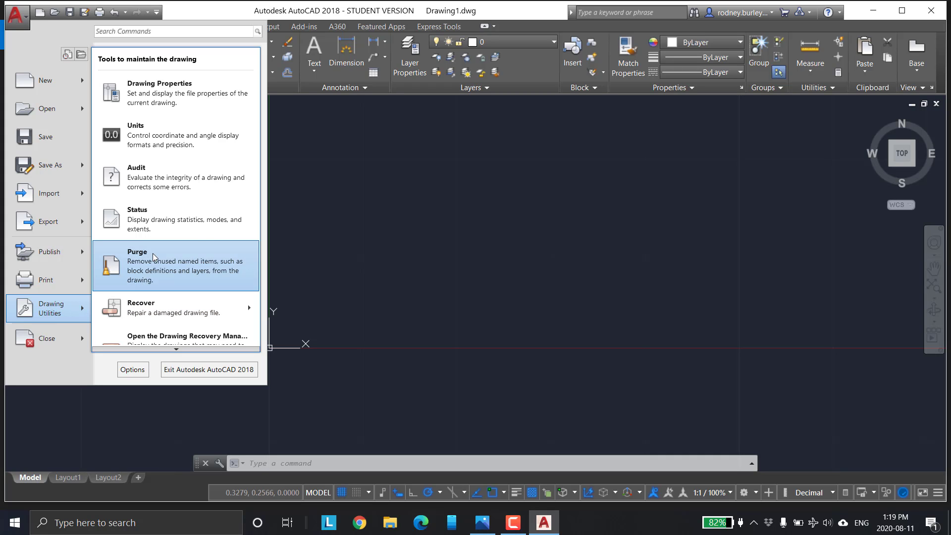
left_click(160, 138)
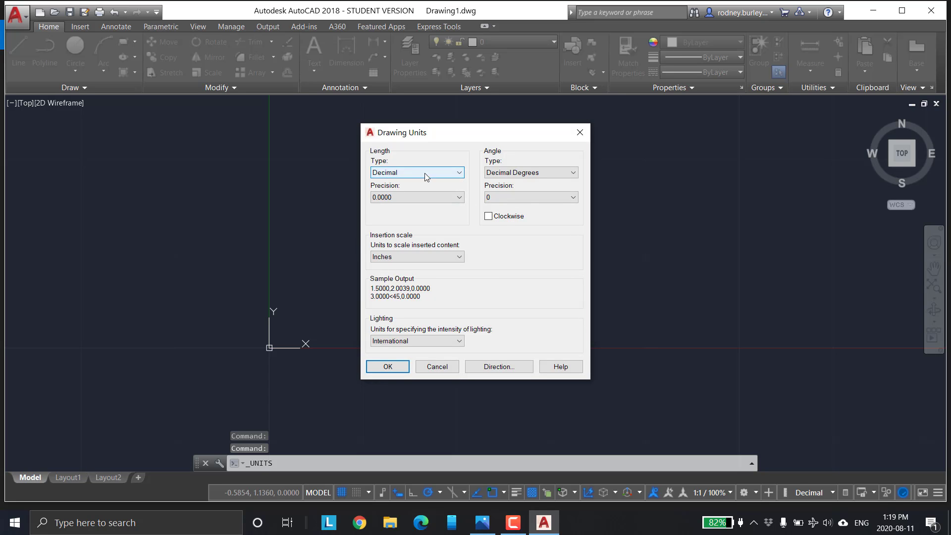
left_click(460, 173)
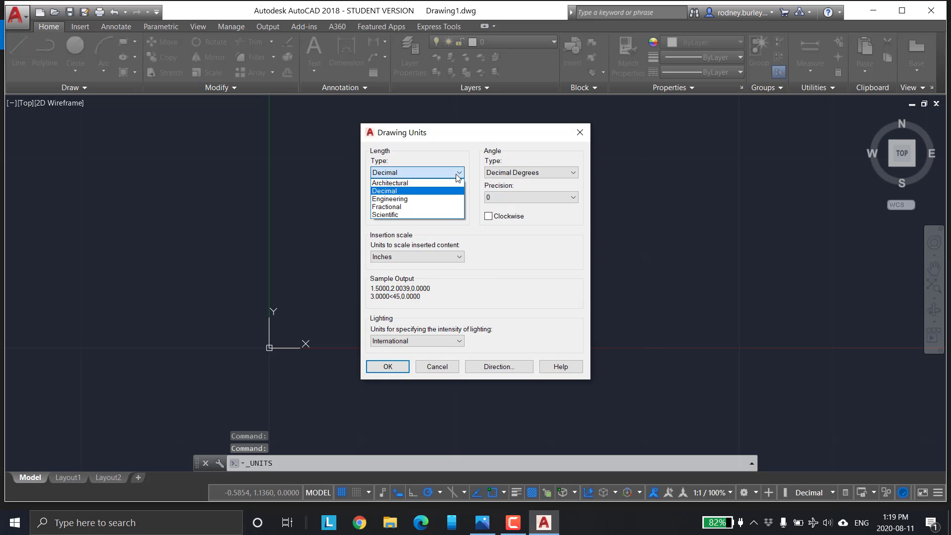
left_click(399, 191)
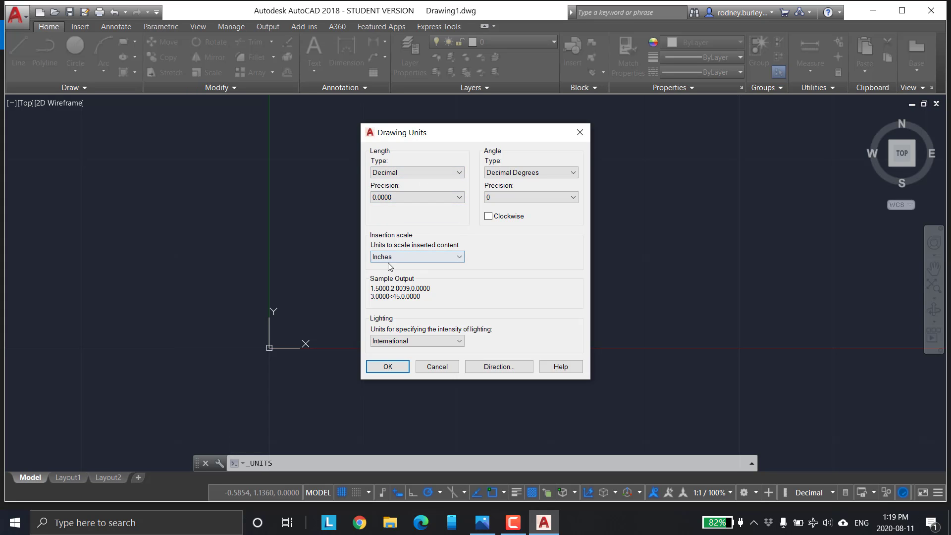
left_click(454, 257)
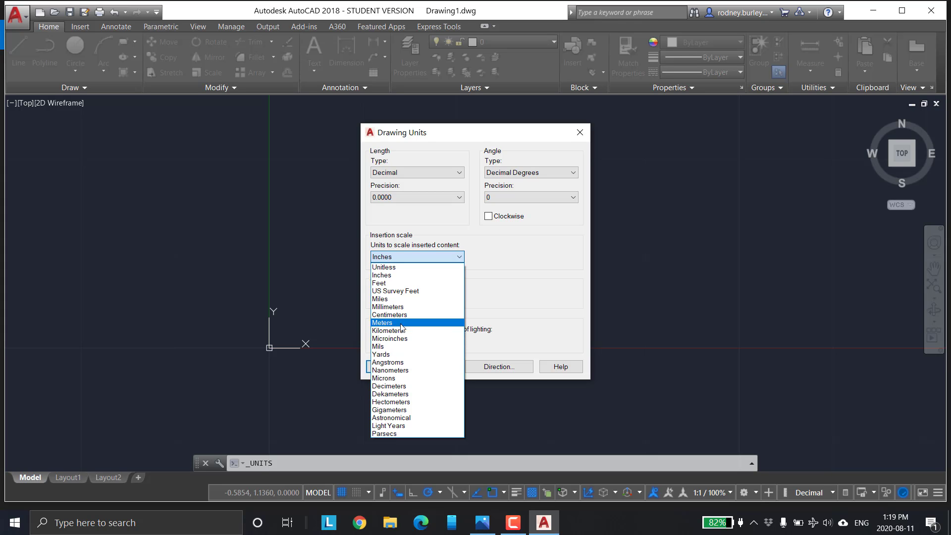
left_click(396, 307)
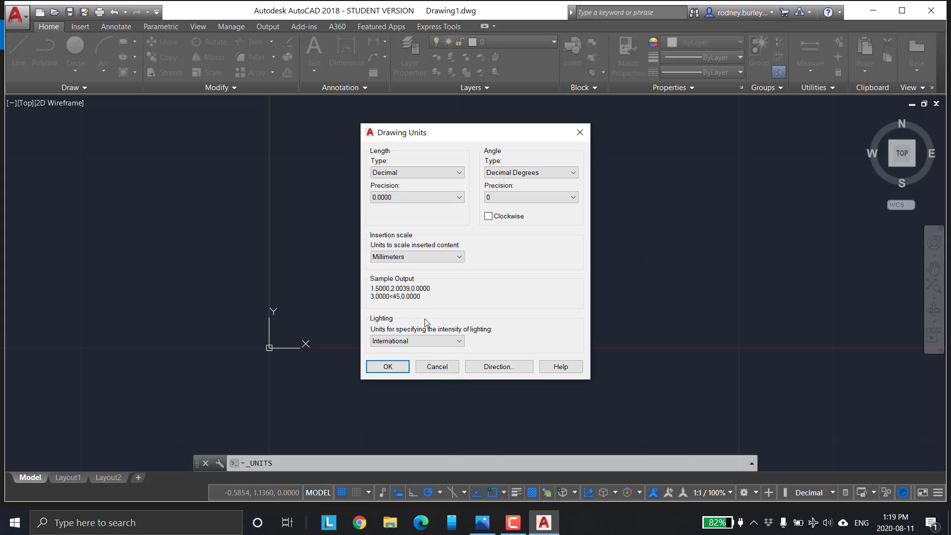
left_click(396, 368)
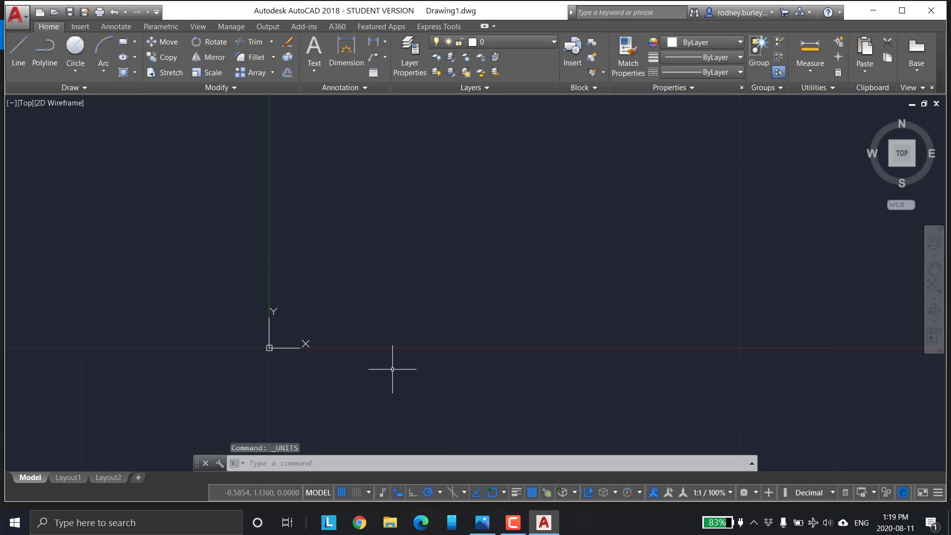
Switch to the ISO A.jpg picture in Photos to review the dimensioned isometric part, and return to AutoCAD.
scroll(444, 244, "down", 2)
middle_click_drag(491, 228, 385, 313)
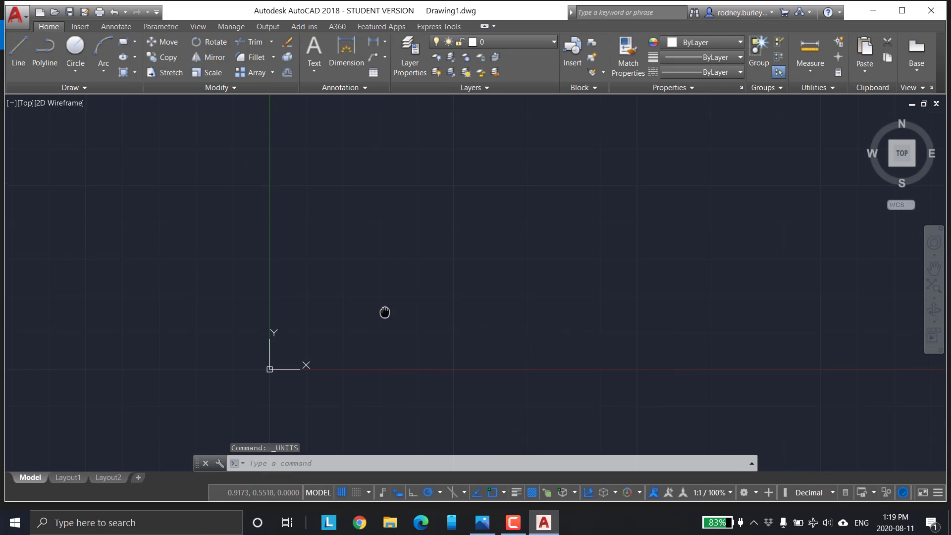
left_click(483, 525)
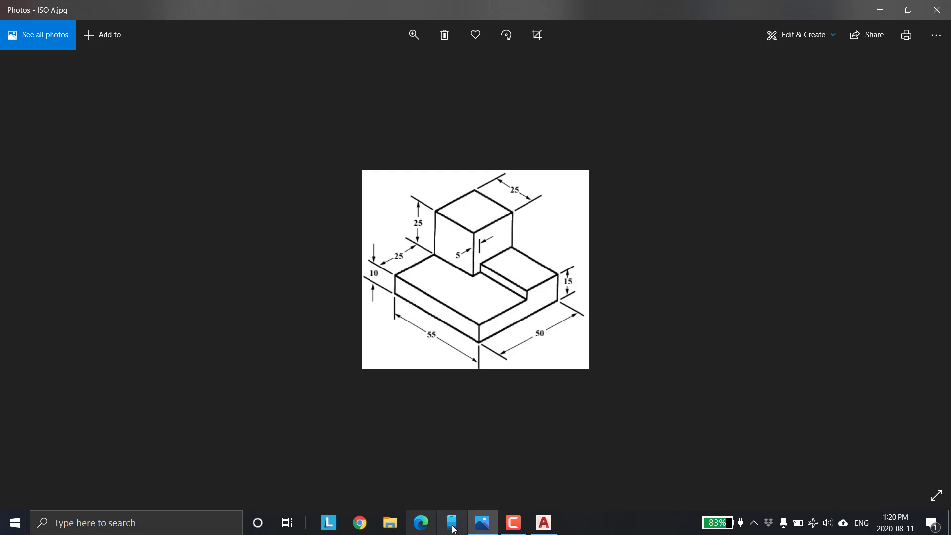
left_click(543, 523)
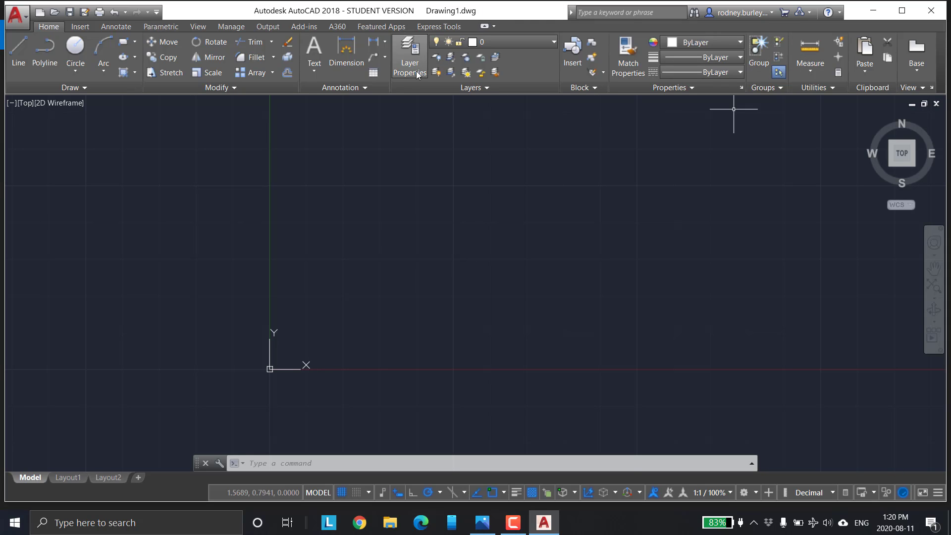
Create a new layer named Object in the layer properties.
left_click(402, 47)
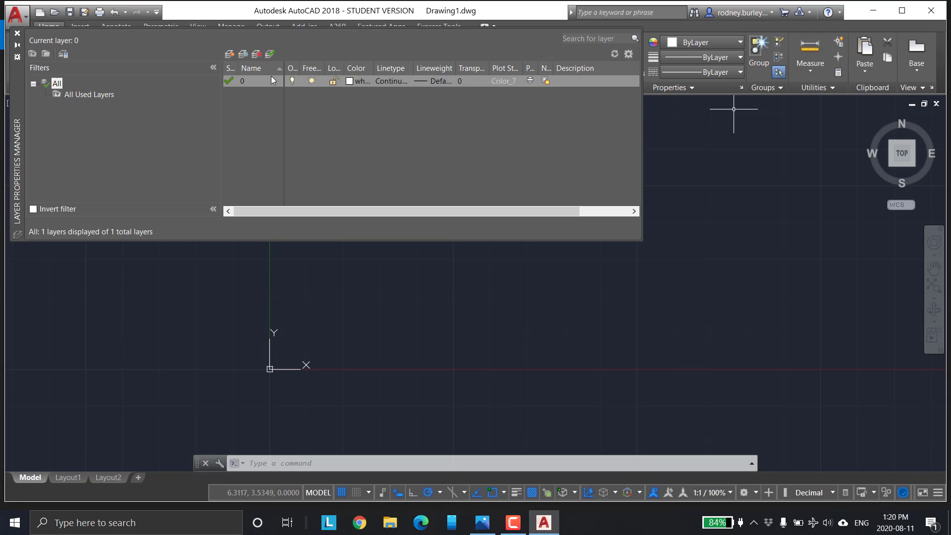
left_click(230, 54)
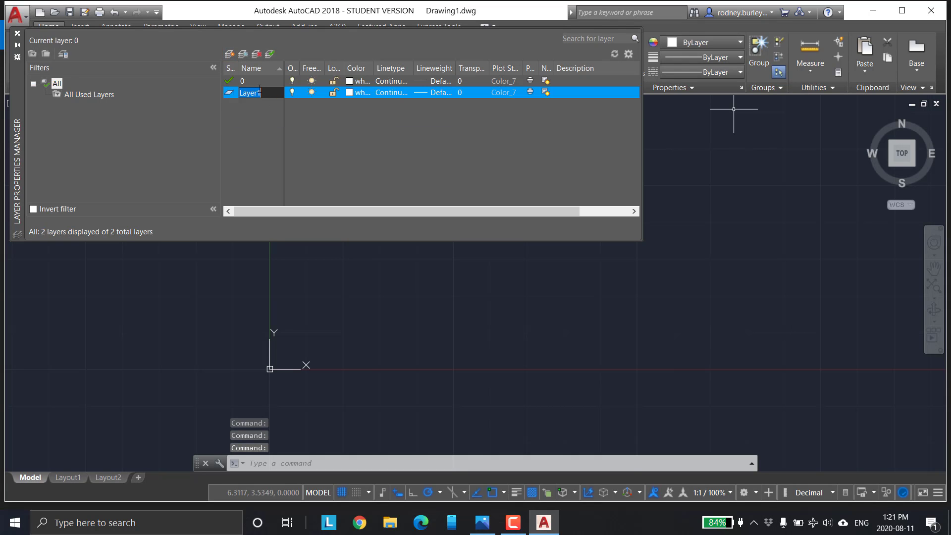
key("BackSpace")
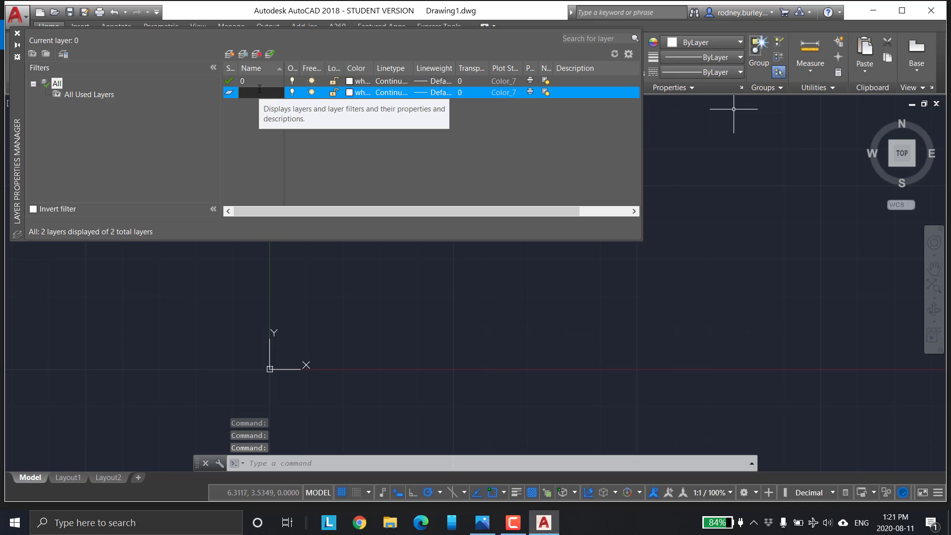
type("Objec")
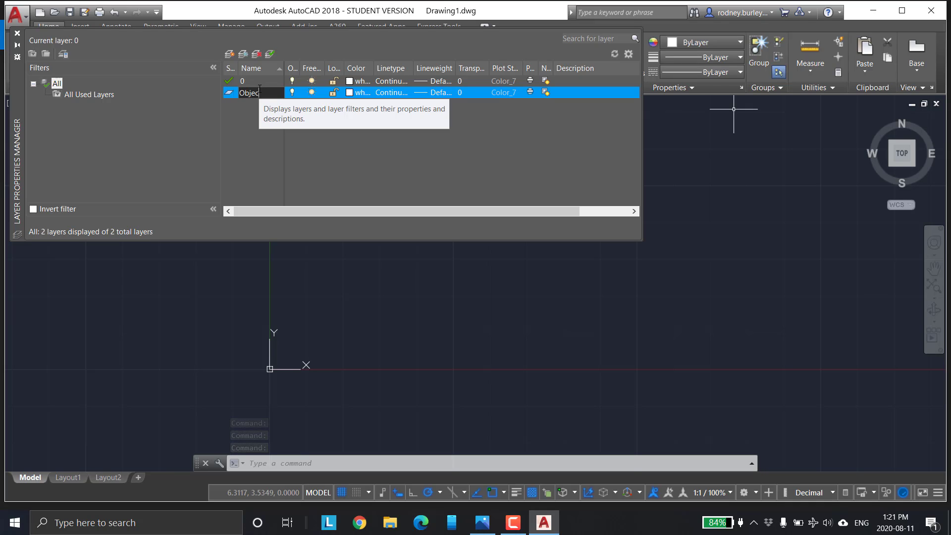
type("t")
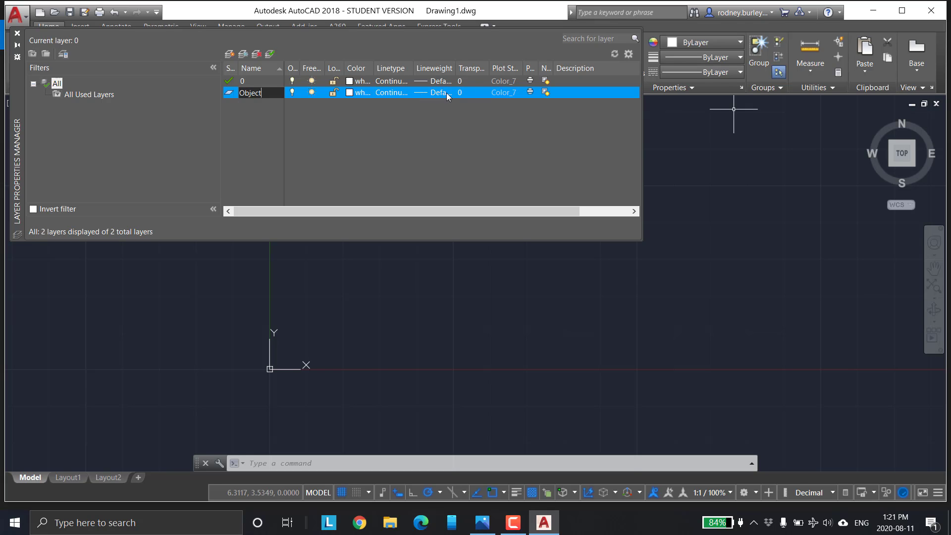
Assign green index color 80 to the Object layer and make it the current layer.
left_click(352, 93)
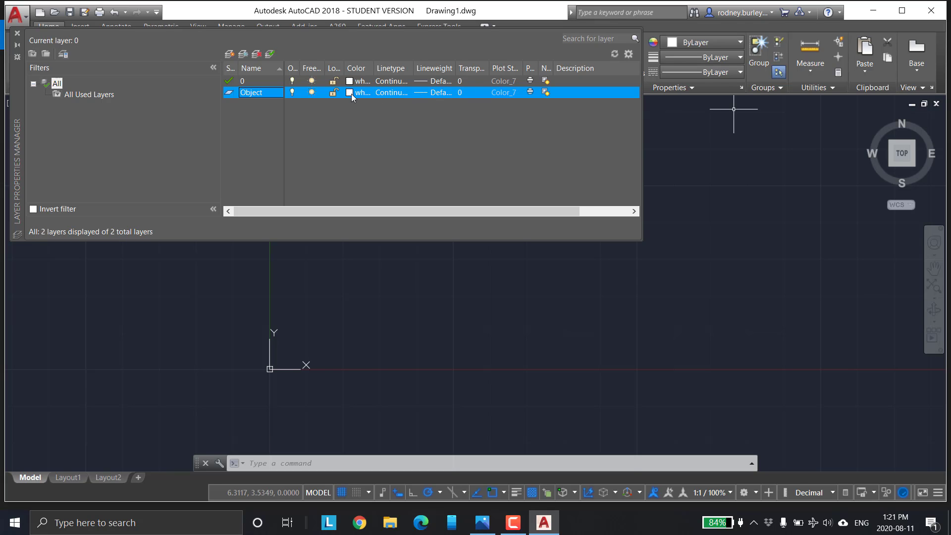
left_click(431, 219)
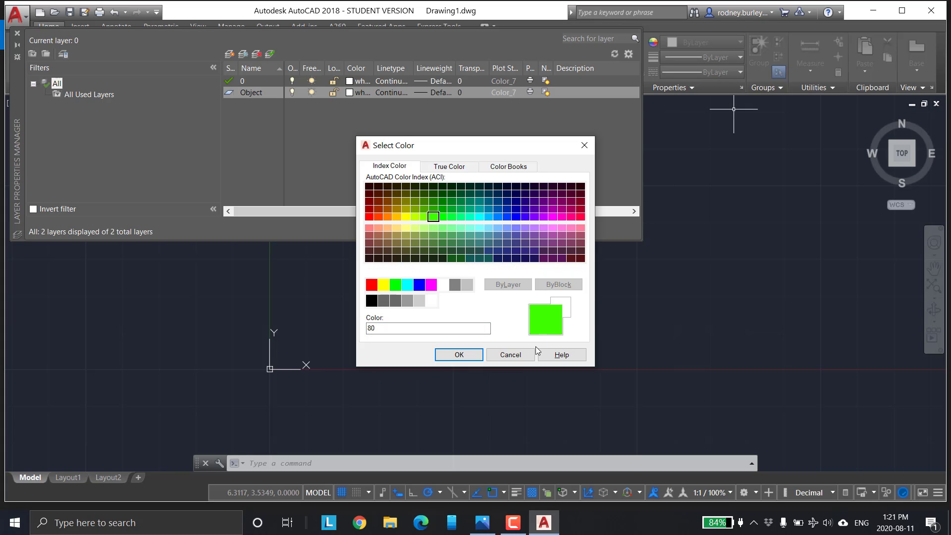
left_click(457, 355)
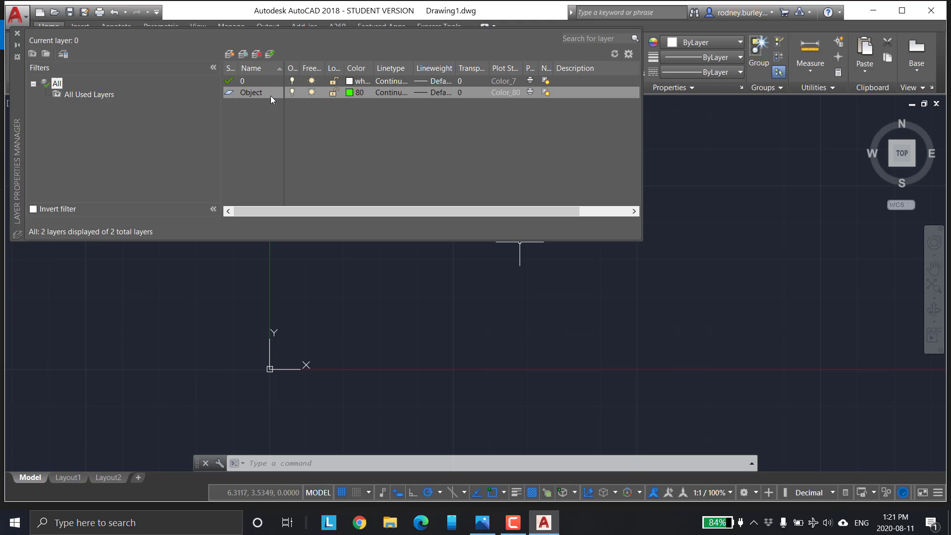
double_click(245, 95)
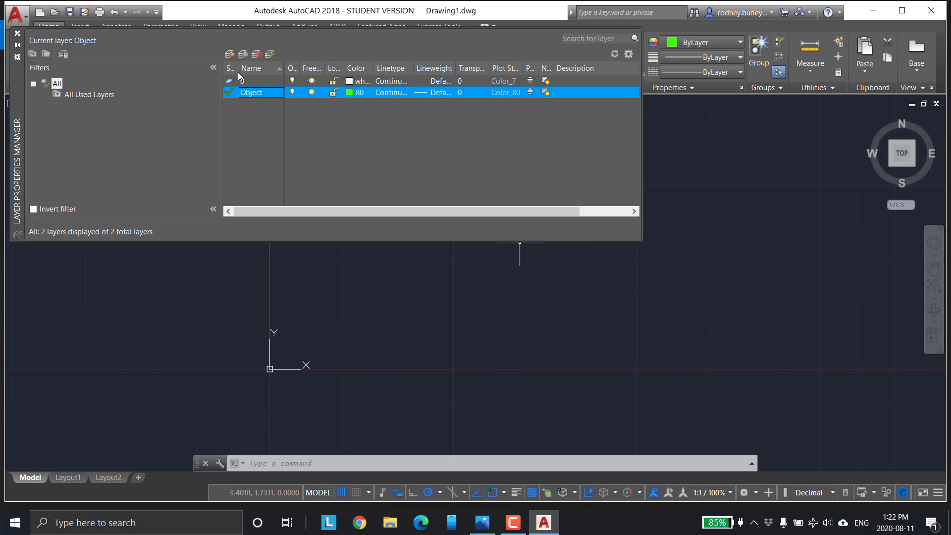
left_click(17, 33)
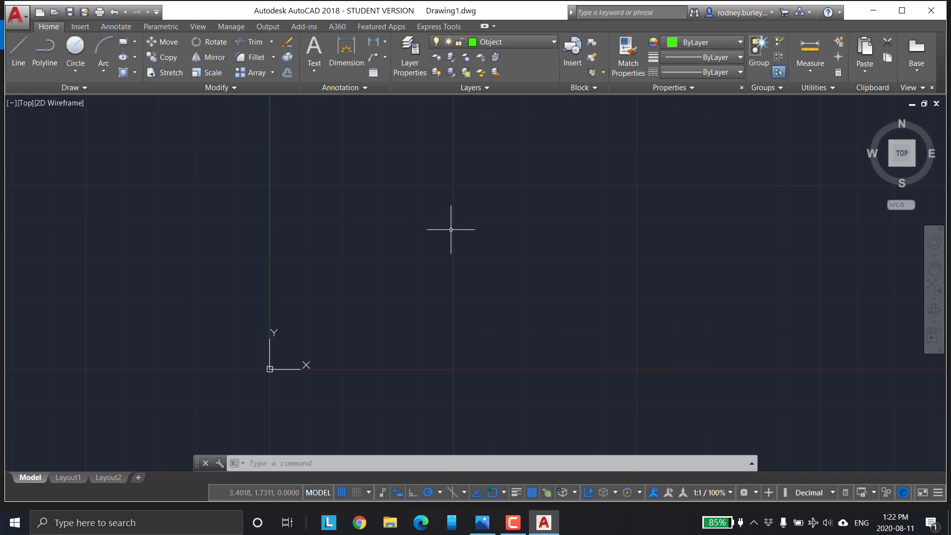
scroll(500, 197, "down", 3)
mouse_move(525, 200)
middle_mouse_down()
mouse_move(441, 240)
mouse_move(391, 298)
middle_mouse_up()
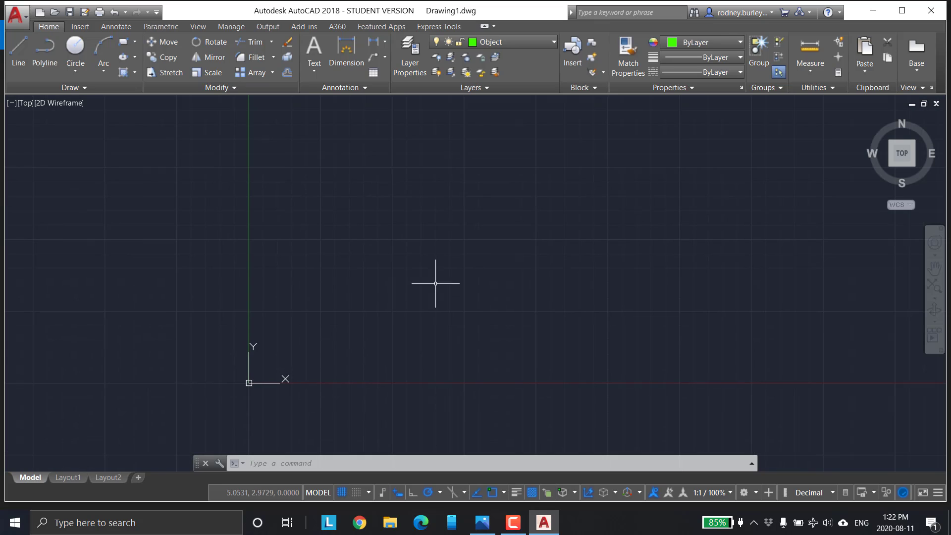
scroll(367, 325, "up", 3)
middle_click_drag(313, 292, 419, 226)
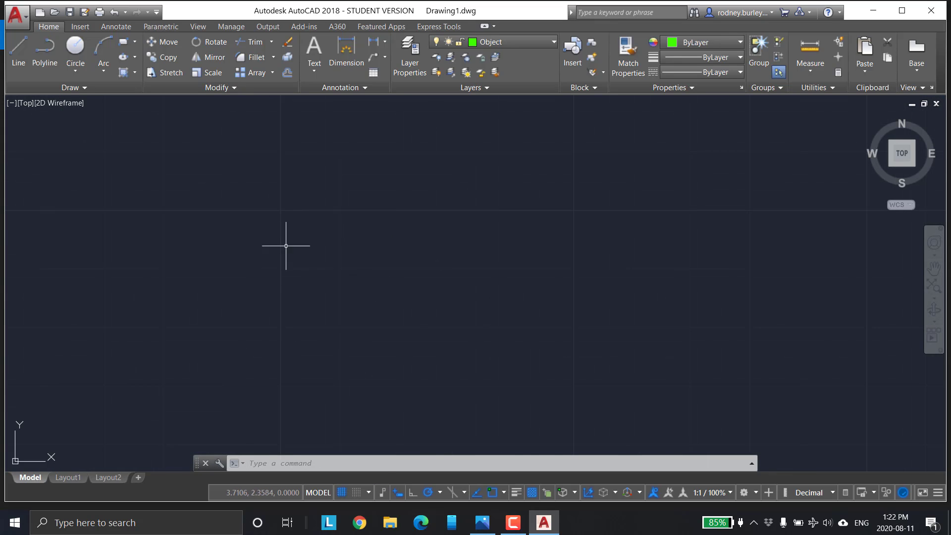
middle_click_drag(243, 236, 365, 207)
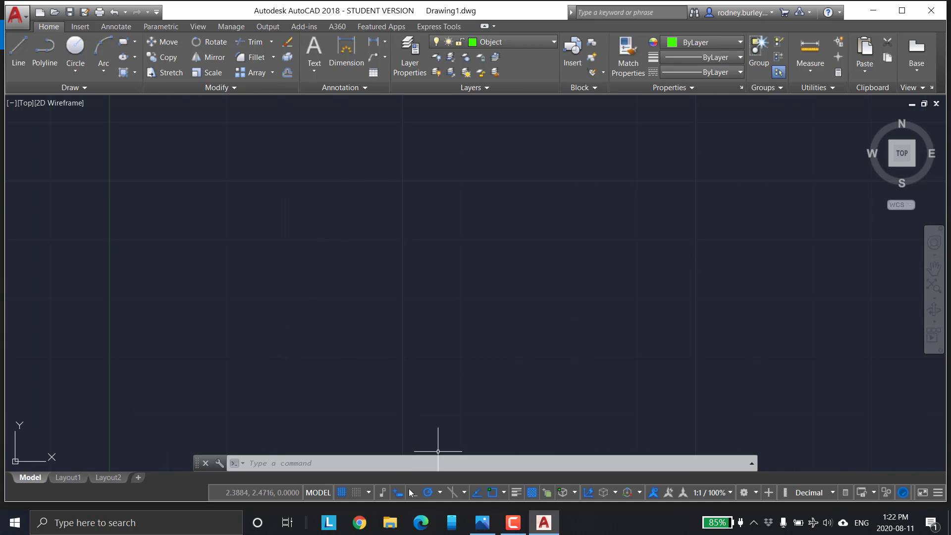
Start a line at grid point 1.5, 1 with snap mode enabled, and turn snap off again for the next point.
left_click(357, 493)
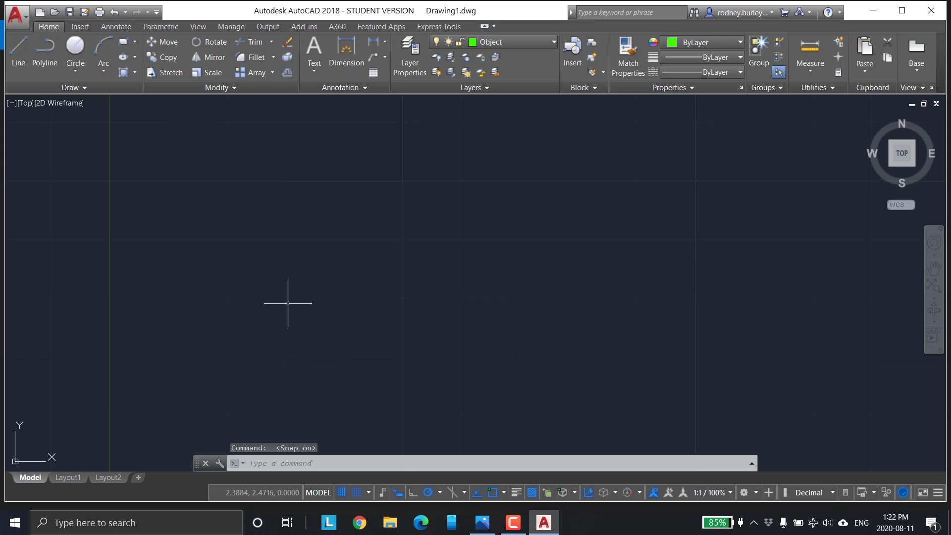
left_click(20, 48)
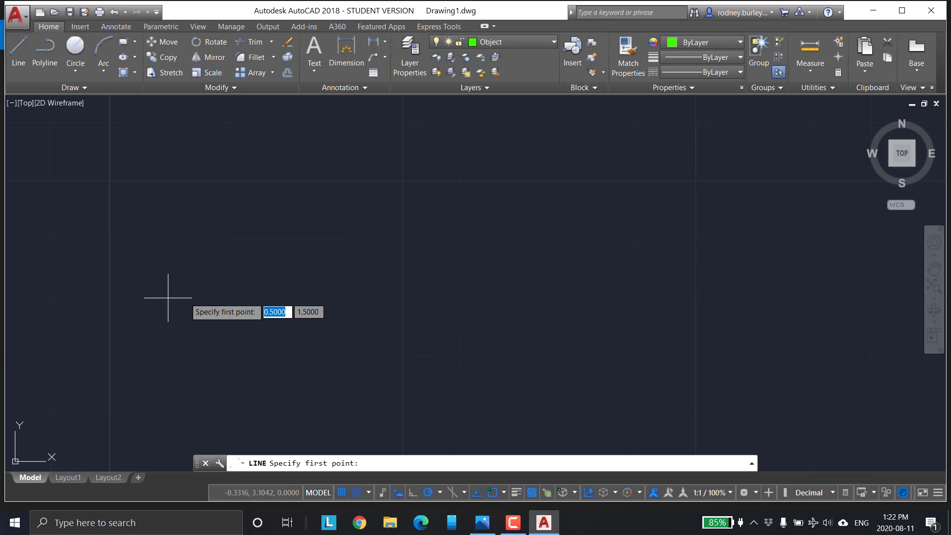
left_click(286, 355)
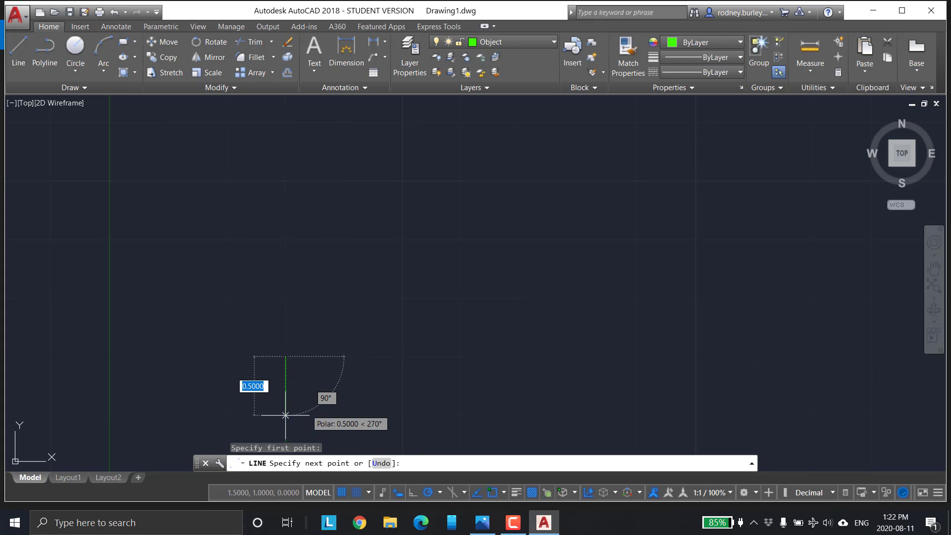
left_click(356, 493)
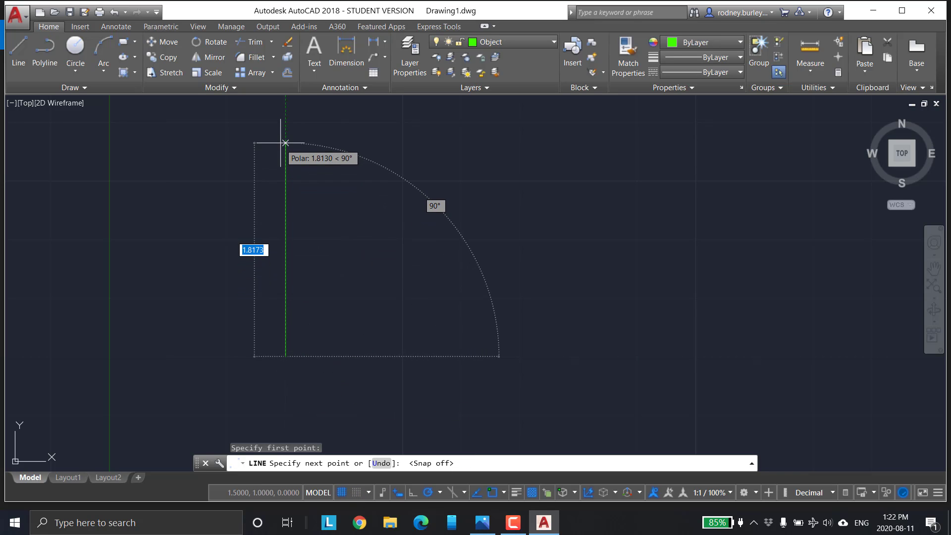
Check the picture's dimensions and draw the front view's left edge as a vertical line 35 mm upward, ending the line there.
scroll(284, 149, "down", 5)
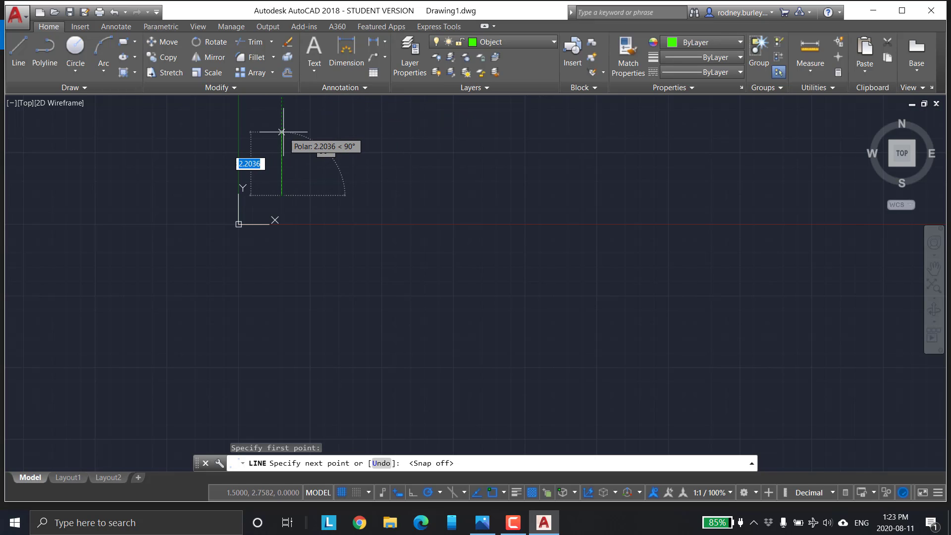
left_click(488, 529)
left_click(488, 529)
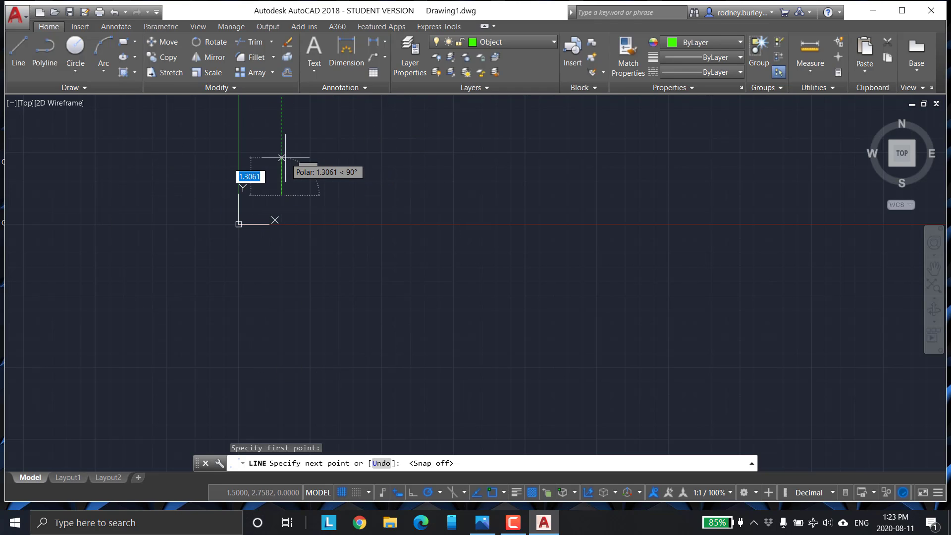
type("35")
key("Return")
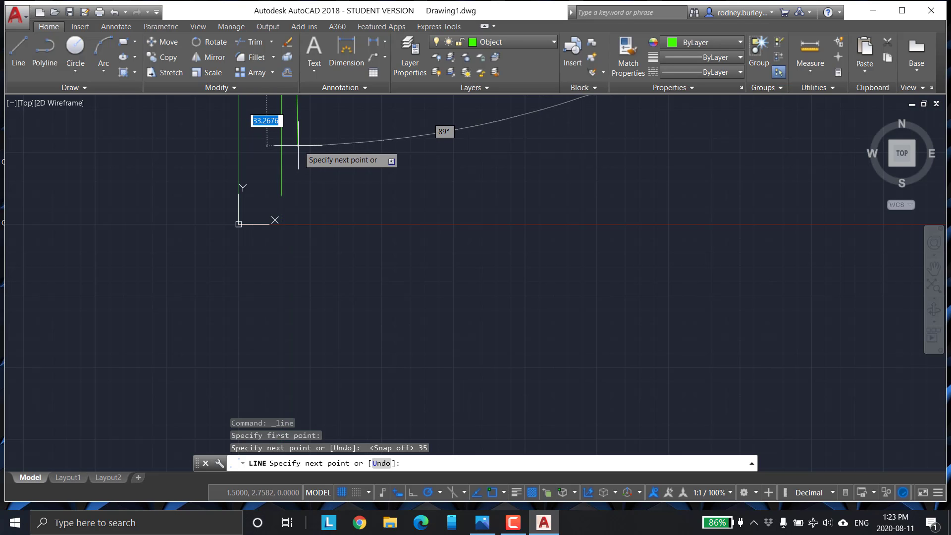
middle_click_drag(297, 144, 311, 399)
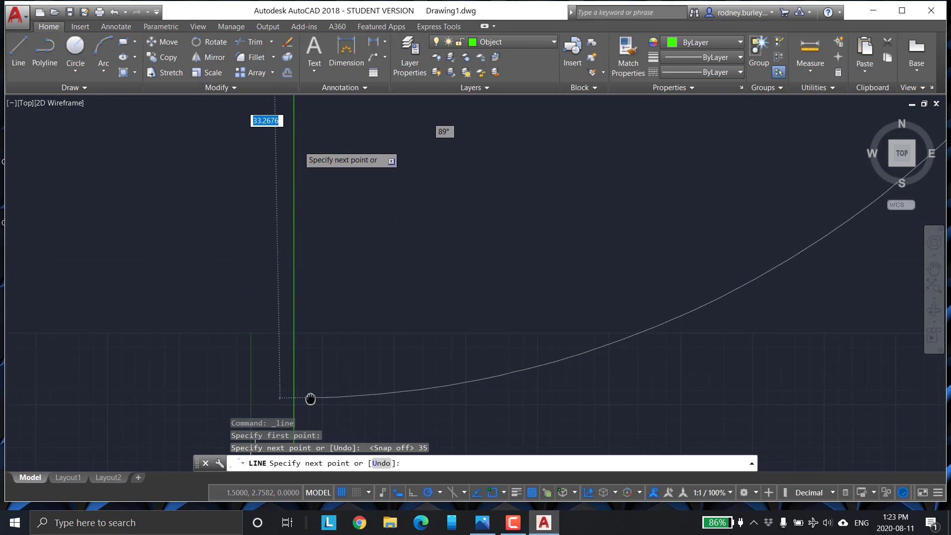
scroll(327, 302, "up", 4)
scroll(331, 282, "down", 6)
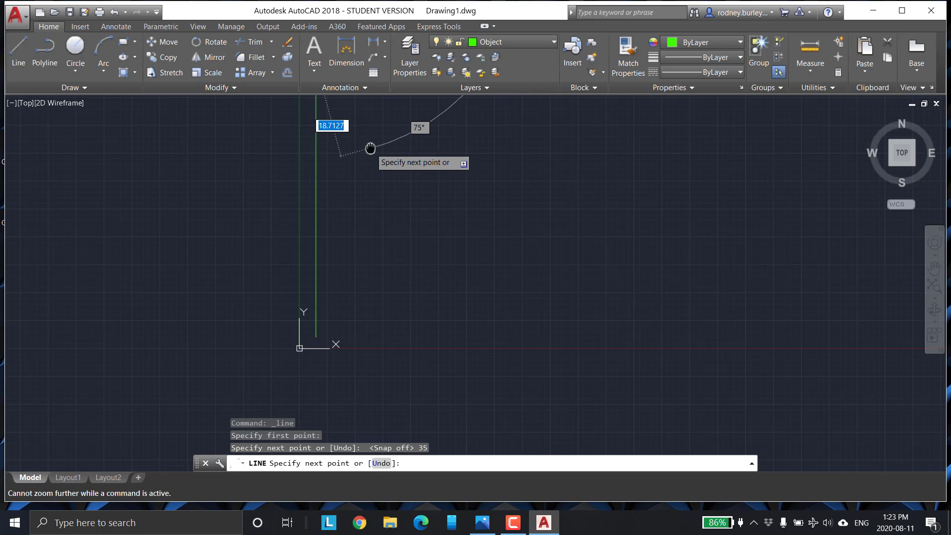
middle_click_drag(373, 206, 378, 276)
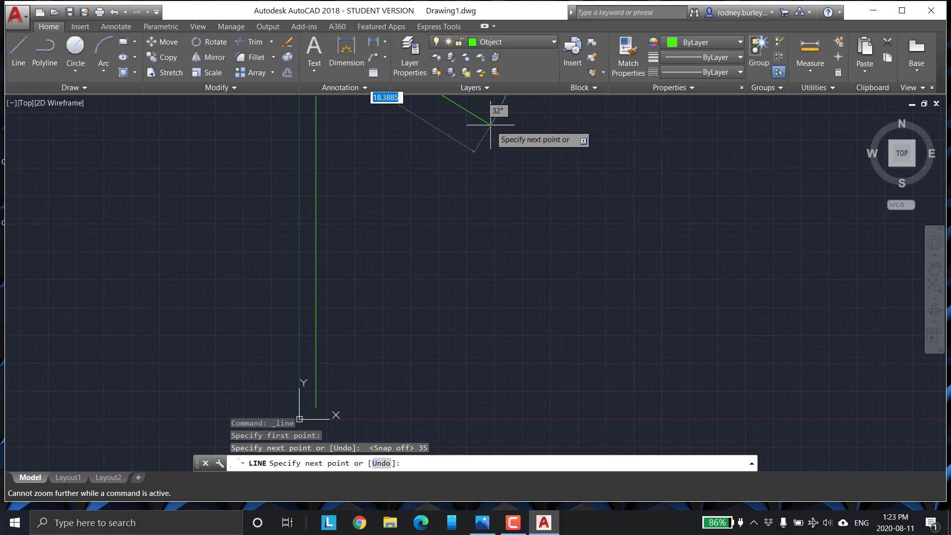
scroll(371, 173, "up", 3)
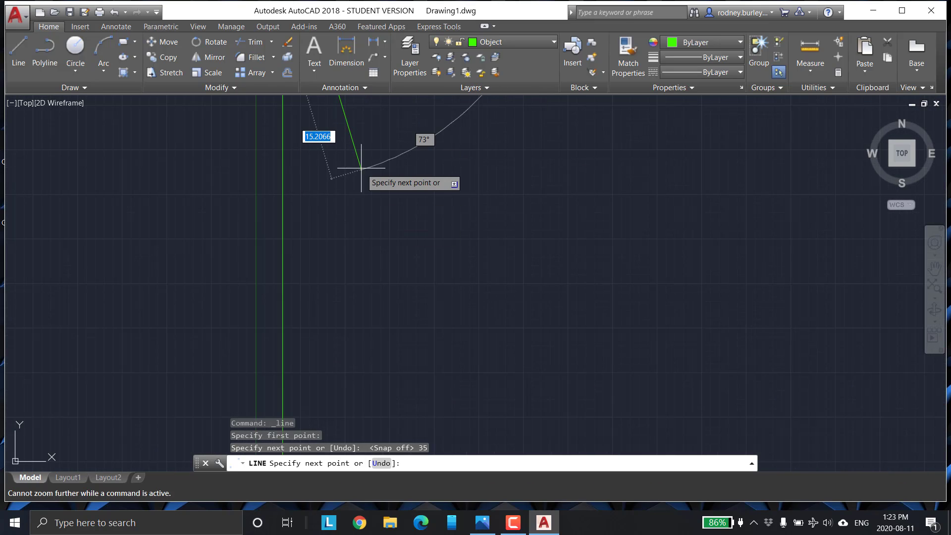
scroll(397, 218, "up", 2)
scroll(387, 265, "up", 4)
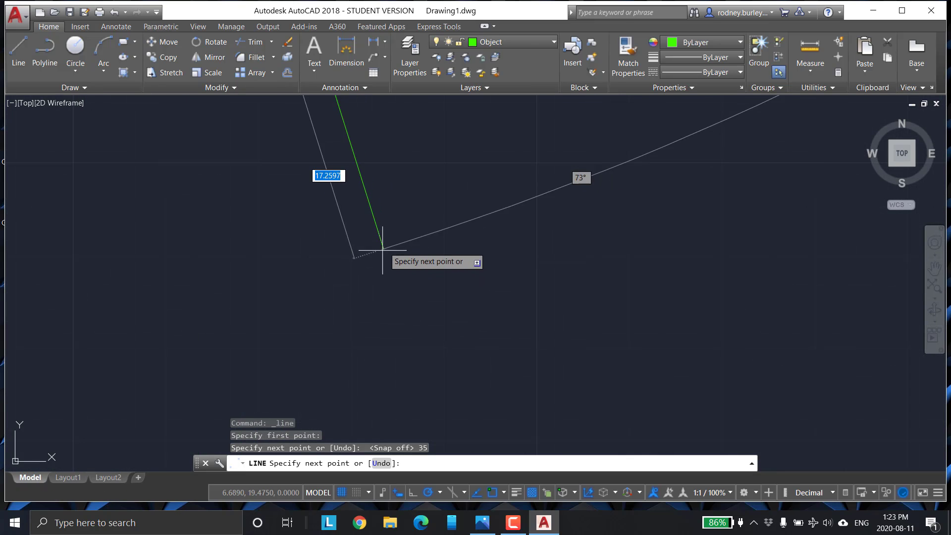
scroll(376, 261, "down", 4)
middle_click_drag(337, 299, 404, 237)
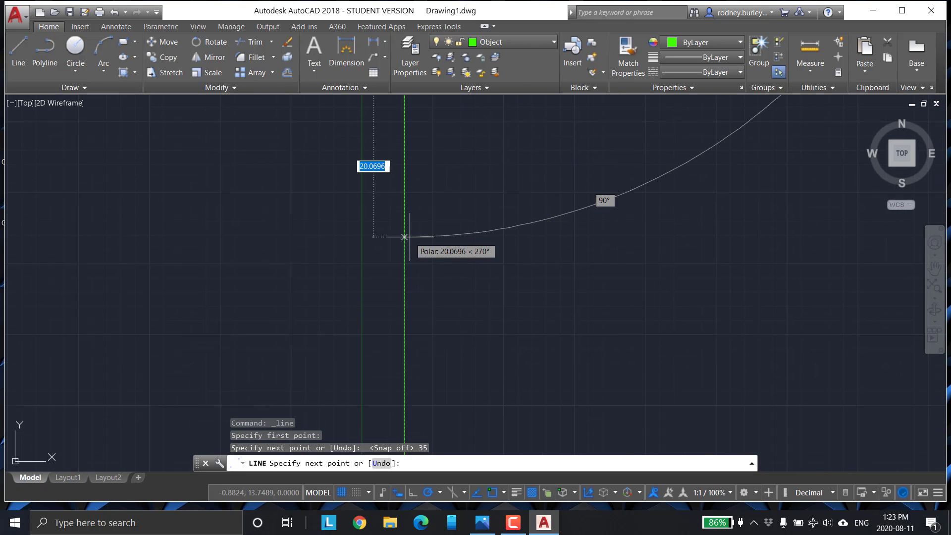
key("Escape")
Draw a 25 mm horizontal line to the right from the upper end of the vertical line, checking the width in ISO A.jpg.
scroll(453, 251, "down", 2)
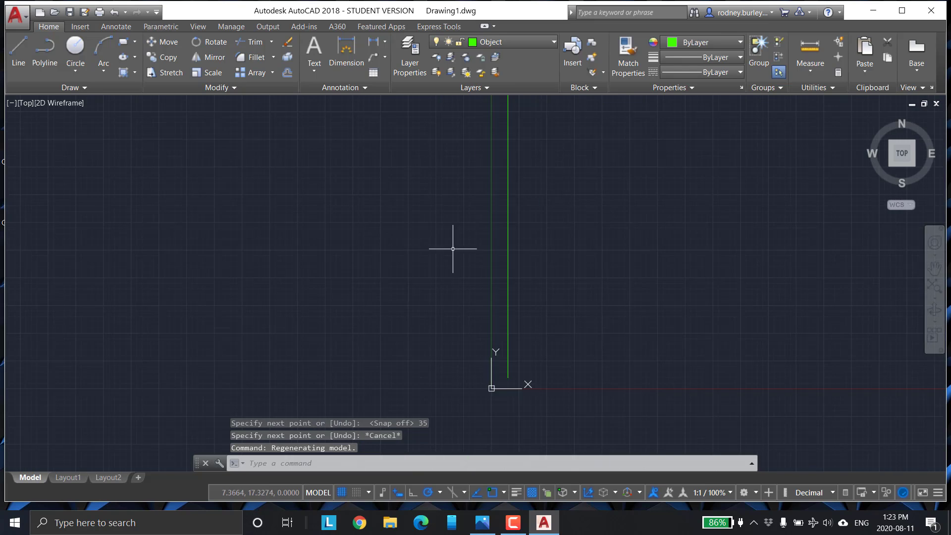
scroll(527, 206, "down", 2)
scroll(526, 206, "up", 3)
scroll(428, 245, "up", 2)
middle_click_drag(404, 234, 437, 171)
mouse_move(465, 243)
middle_mouse_down()
mouse_move(429, 219)
mouse_move(404, 217)
middle_mouse_up()
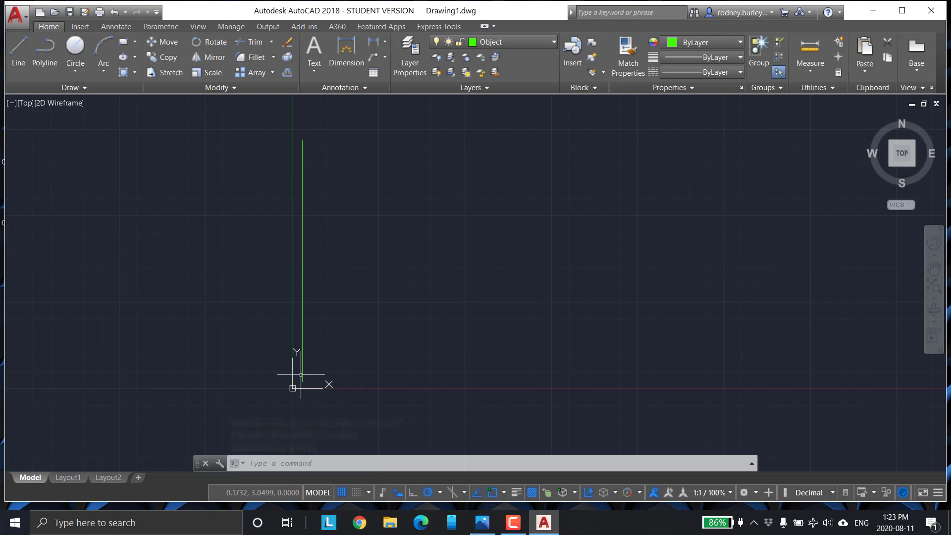
left_click(18, 50)
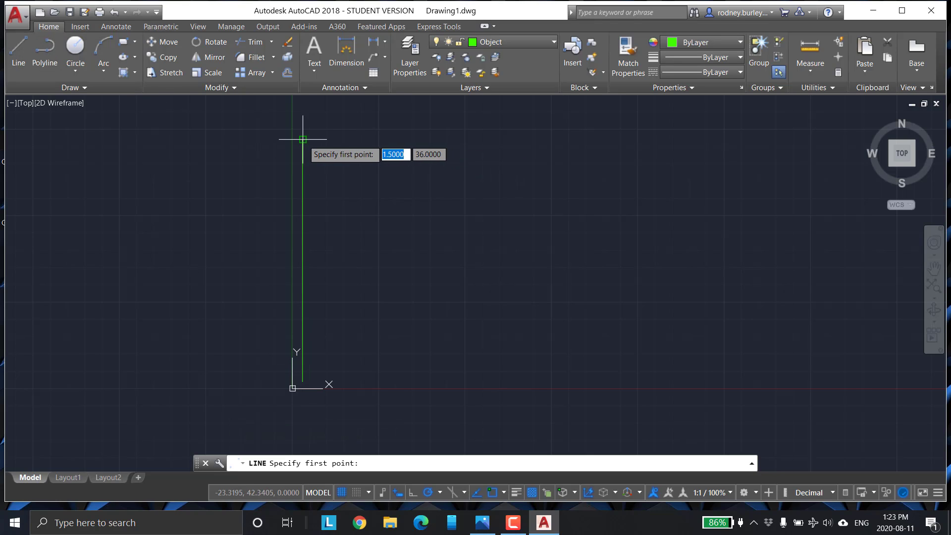
left_click(303, 139)
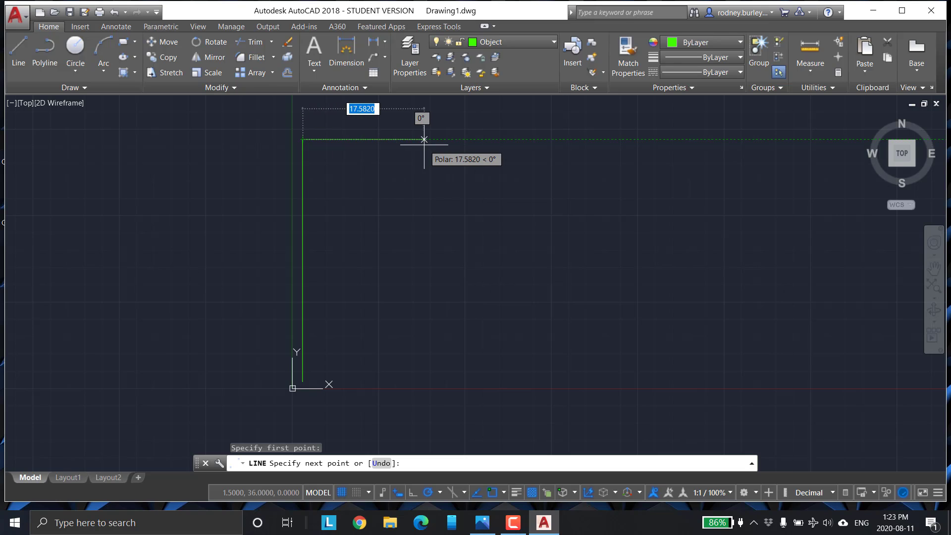
key("alt+Tab")
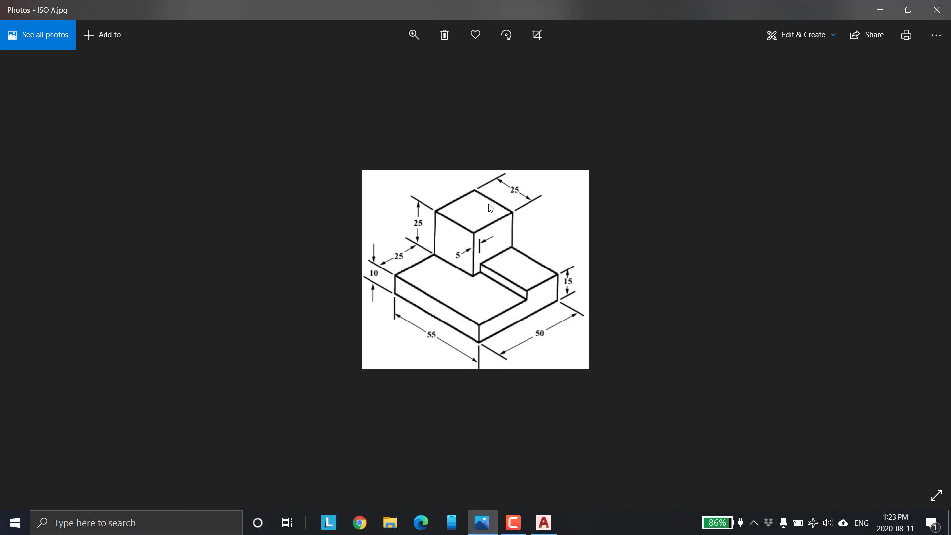
key("alt+Tab")
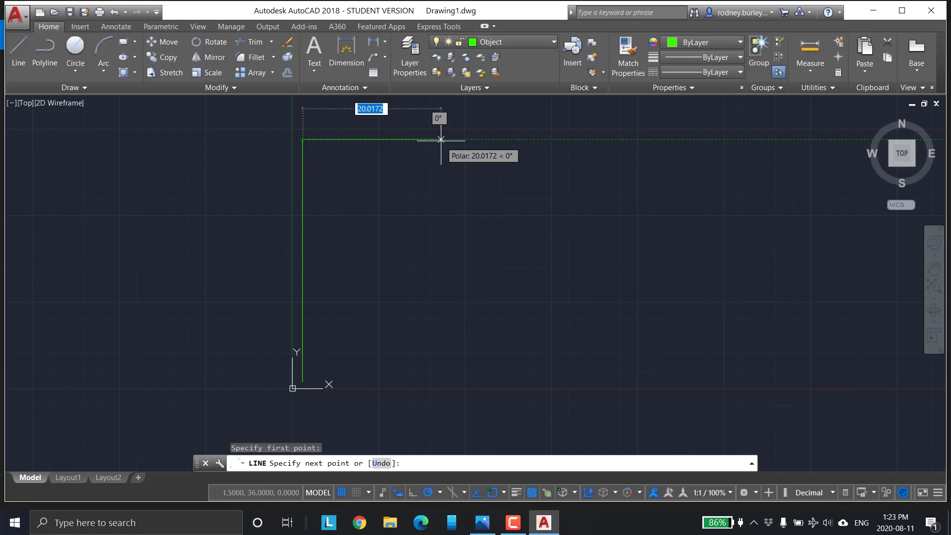
type("25")
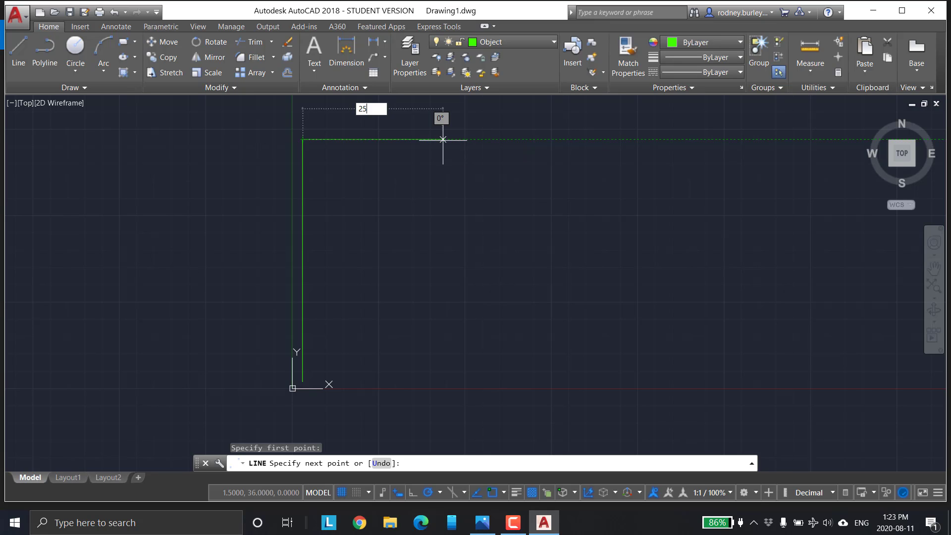
key("Return")
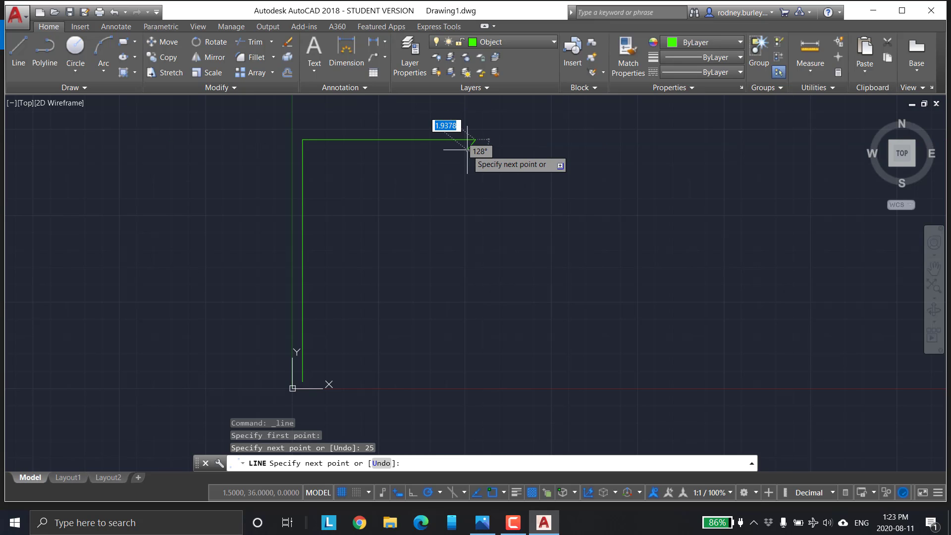
Check the block and base heights in ISO A.jpg and continue the line 20 mm straight down.
key("alt+Tab")
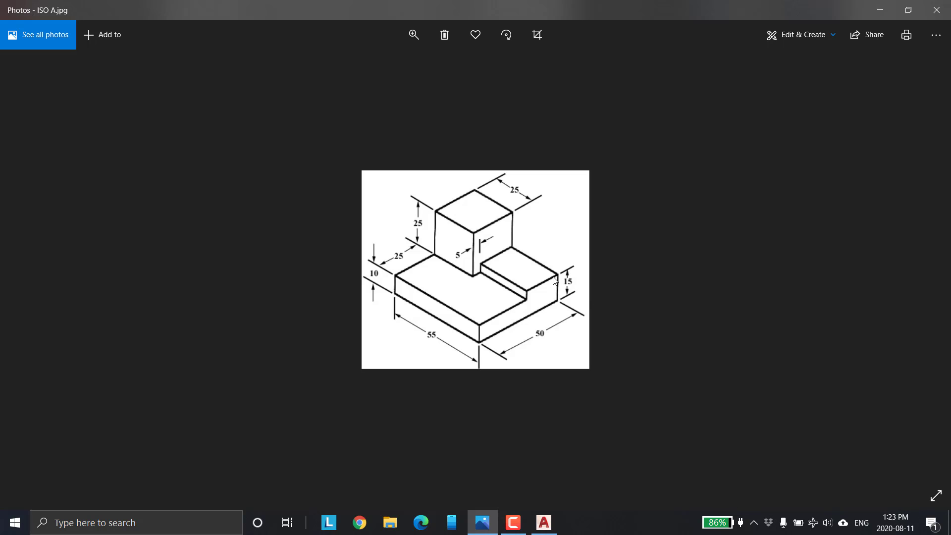
key("alt+Tab")
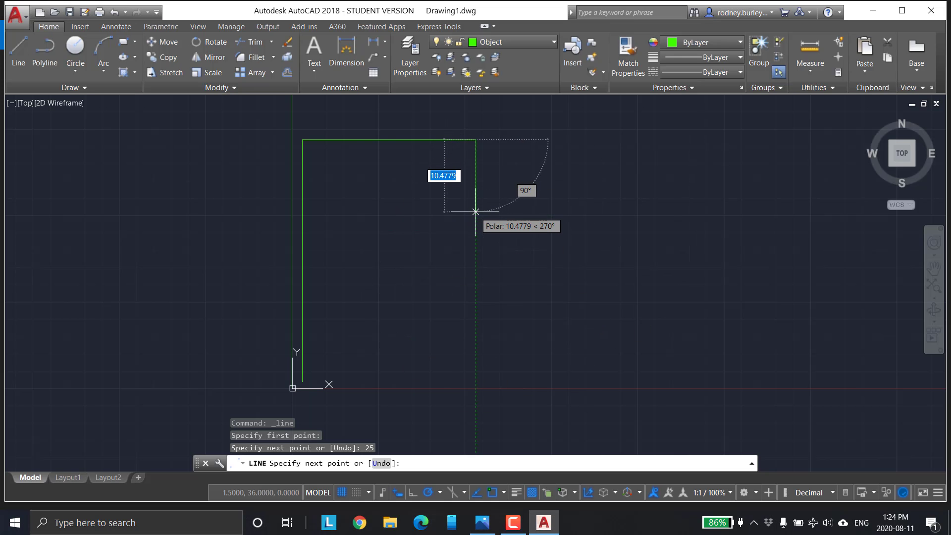
type("2.4102")
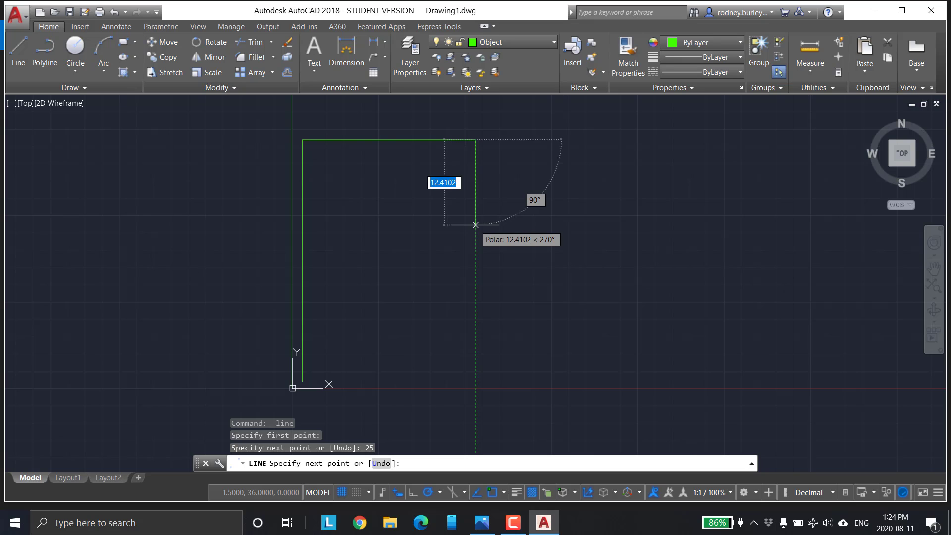
type("5")
key("Return")
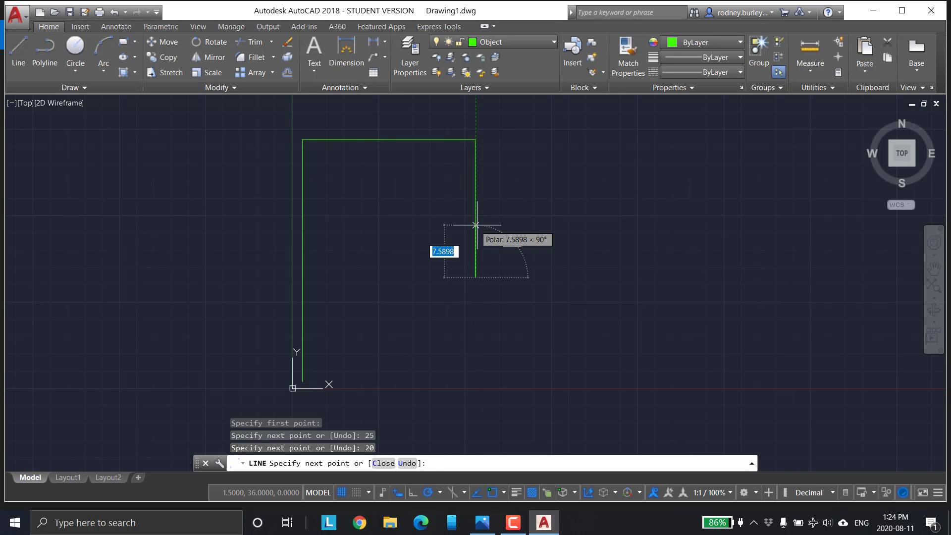
Check the base length in ISO A.jpg and continue the line 30 mm horizontally to the right.
key("alt+Tab")
key("alt+Tab")
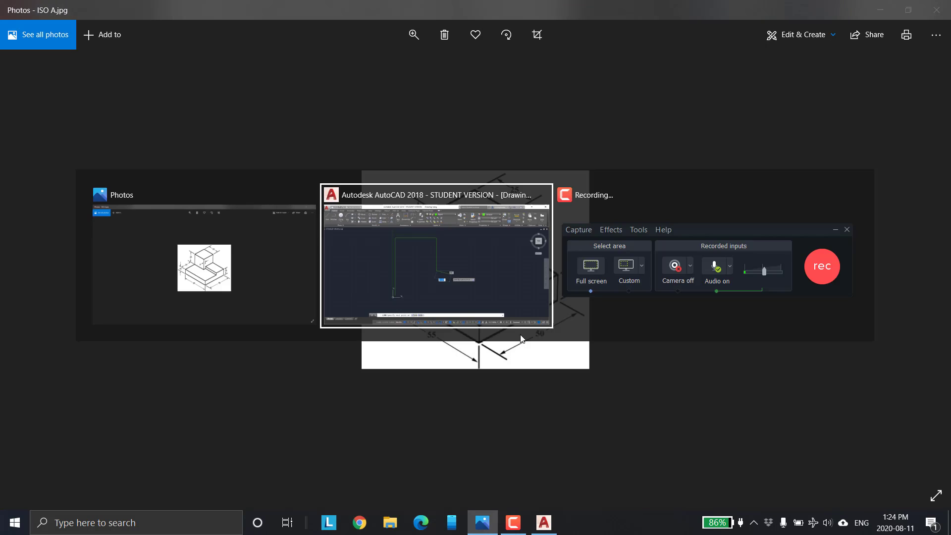
key("alt+Tab")
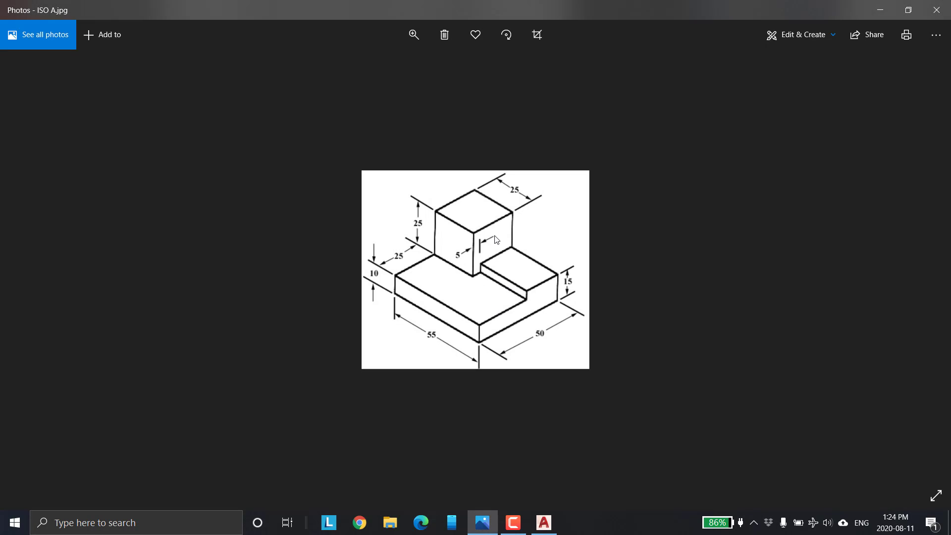
key("alt+Tab")
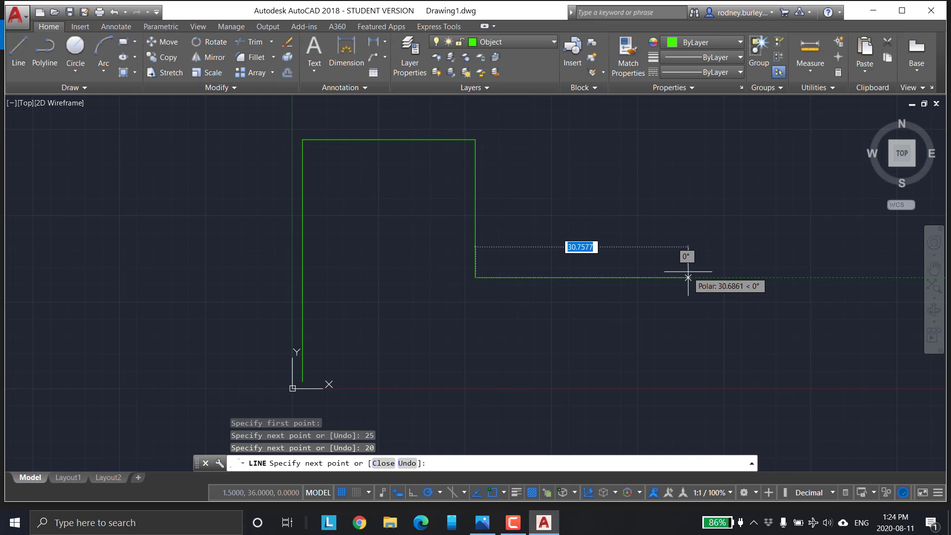
type("30")
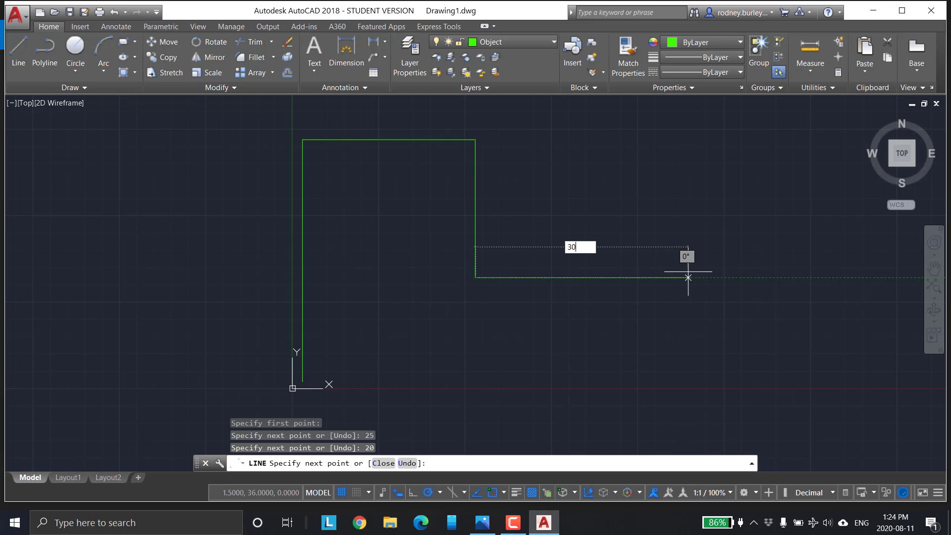
Recheck the picture, draw the right edge 15 mm down level with the first line's lower end, and close the outline at that endpoint.
key("alt+Tab")
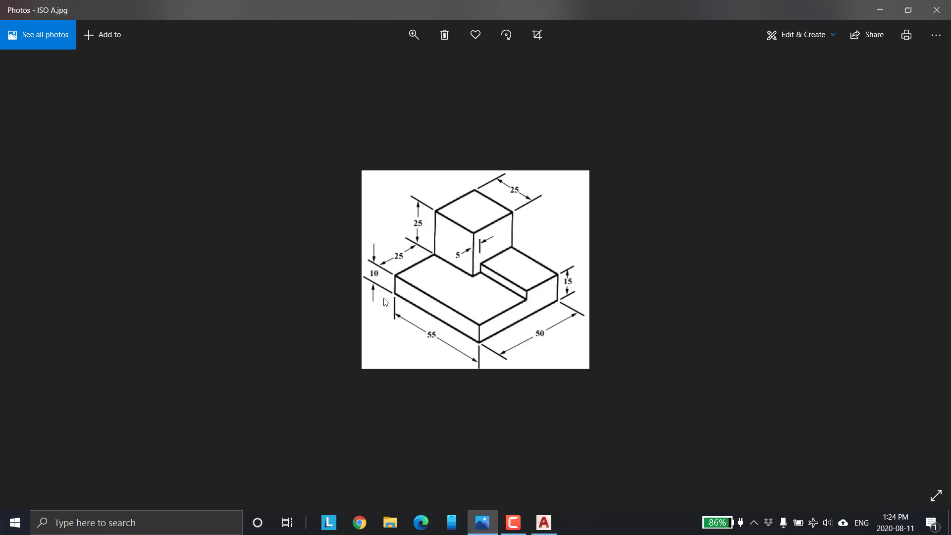
key("alt+Tab")
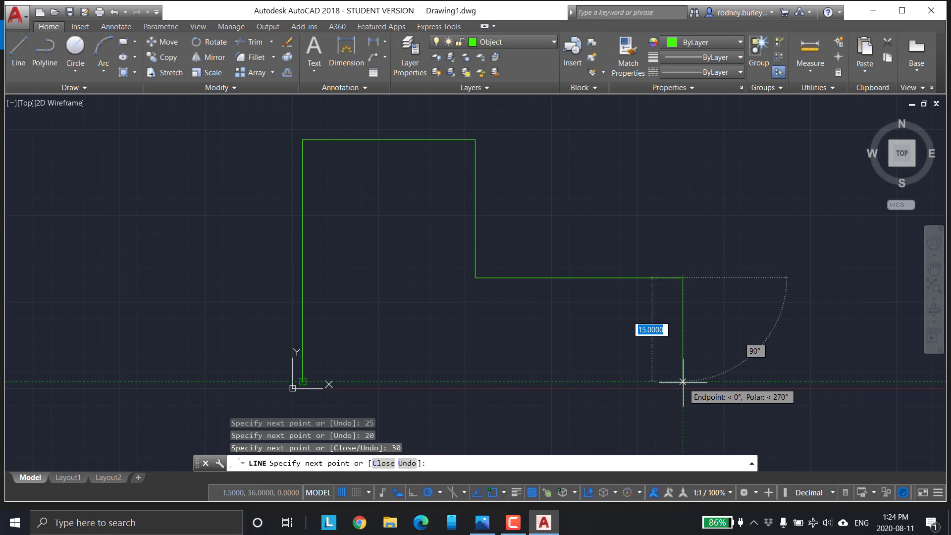
left_click(683, 382)
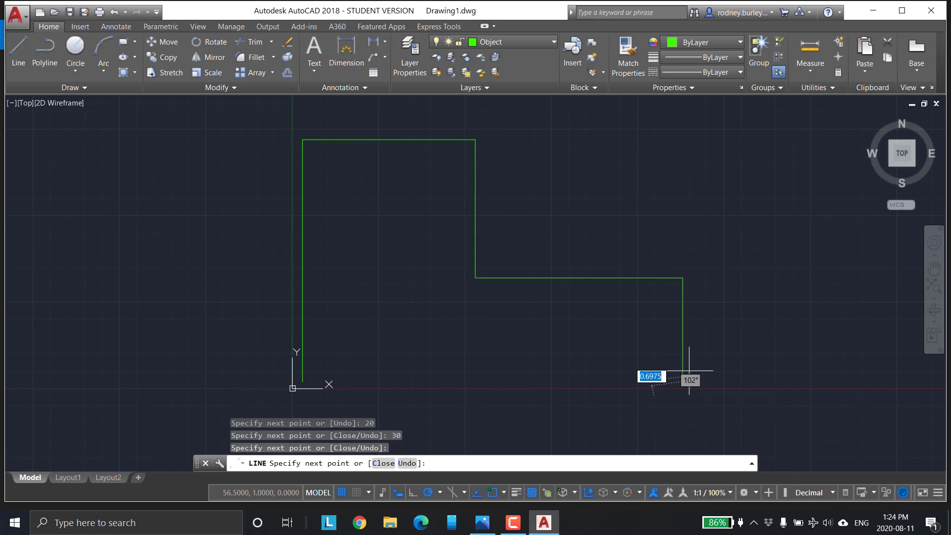
left_click(302, 382)
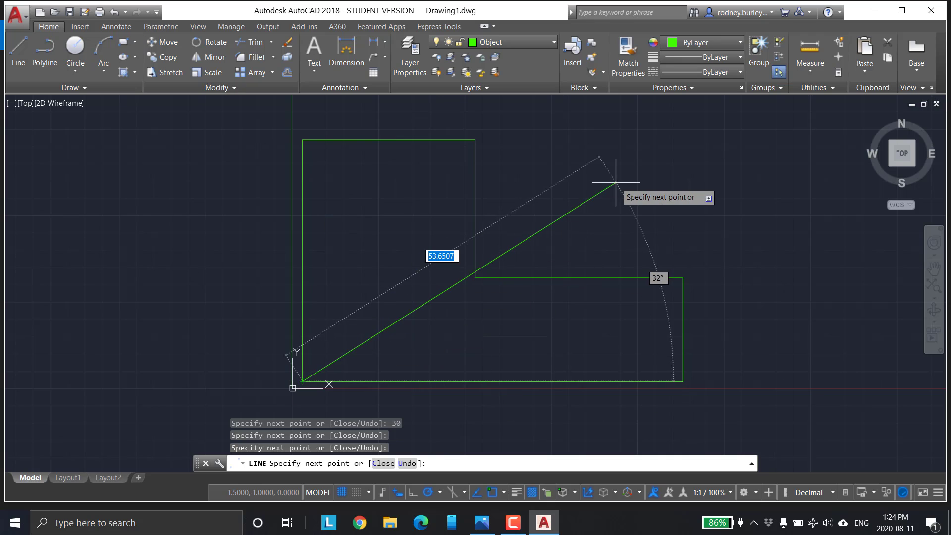
key("Escape")
mouse_move(479, 248)
middle_mouse_down()
mouse_move(467, 259)
mouse_move(478, 250)
middle_mouse_up()
scroll(435, 270, "down", 10)
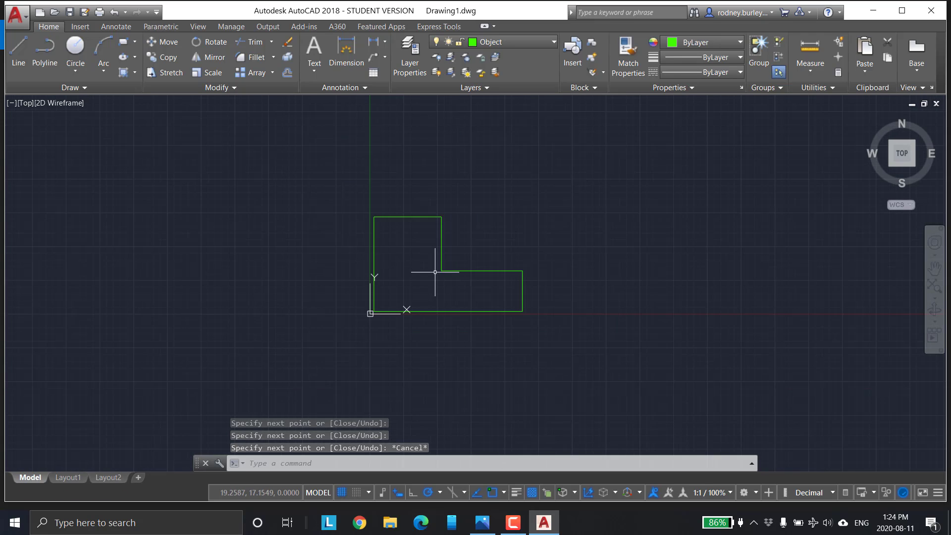
scroll(447, 280, "up", 5)
scroll(366, 291, "down", 4)
scroll(361, 277, "up", 3)
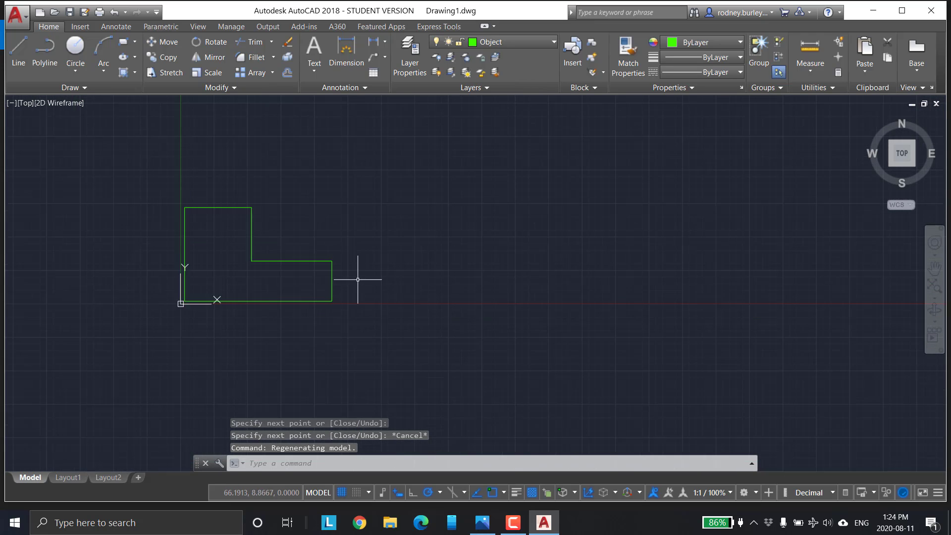
Orbit the outline into a tilted custom view and restore the straight Top view.
scroll(362, 276, "down", 2)
mouse_move(309, 275)
middle_mouse_down()
mouse_move(348, 268)
mouse_move(512, 279)
mouse_move(548, 335)
mouse_move(445, 290)
mouse_move(339, 310)
middle_mouse_up()
middle_click_drag(664, 280, 498, 270)
scroll(639, 246, "up", 5)
scroll(633, 225, "down", 5)
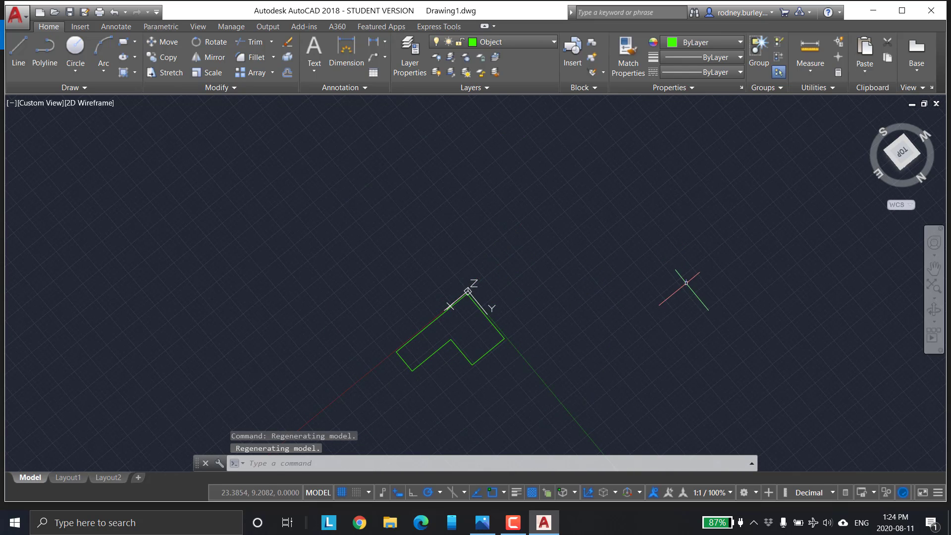
key("Escape")
key("Escape")
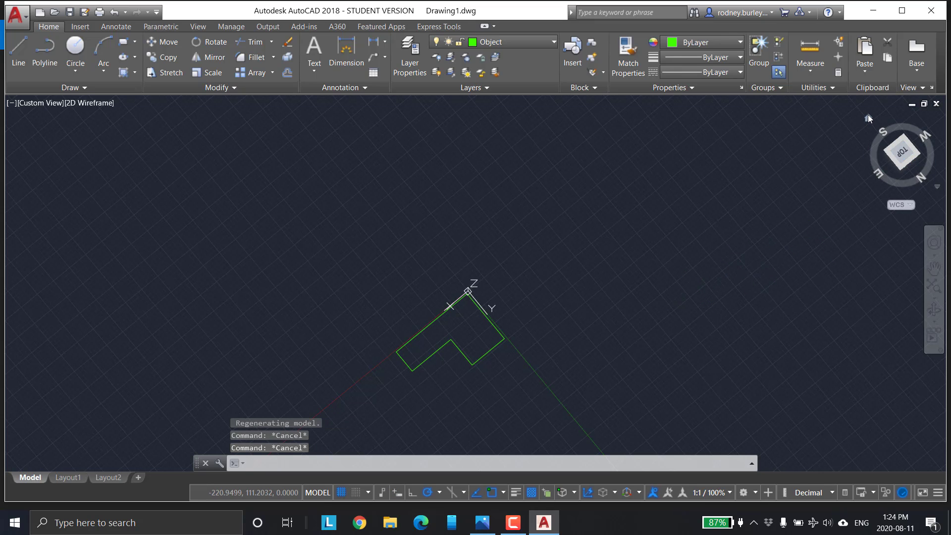
left_click(868, 116)
left_click(899, 143)
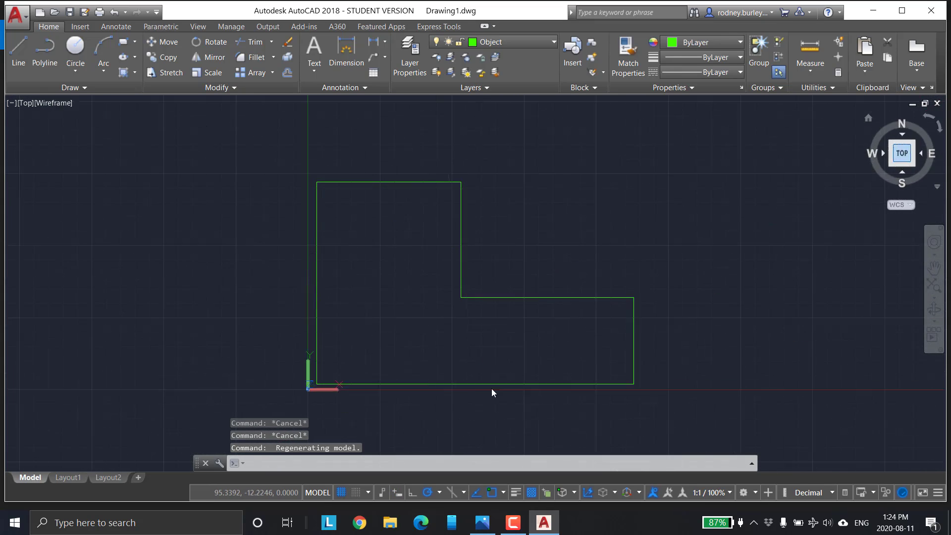
Compare the front view outline with the part in ISO A.jpg to identify the edges still missing inside it.
key("alt+Tab")
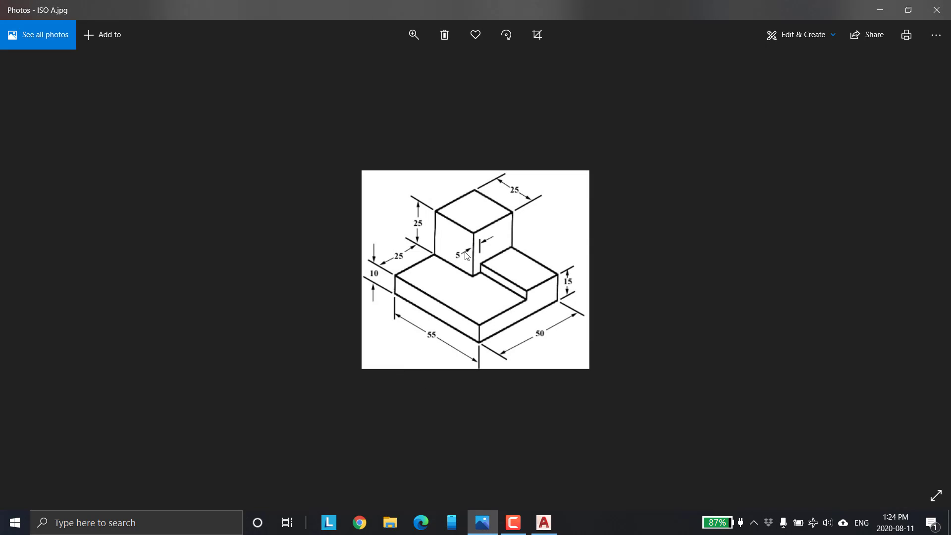
key("alt+Tab")
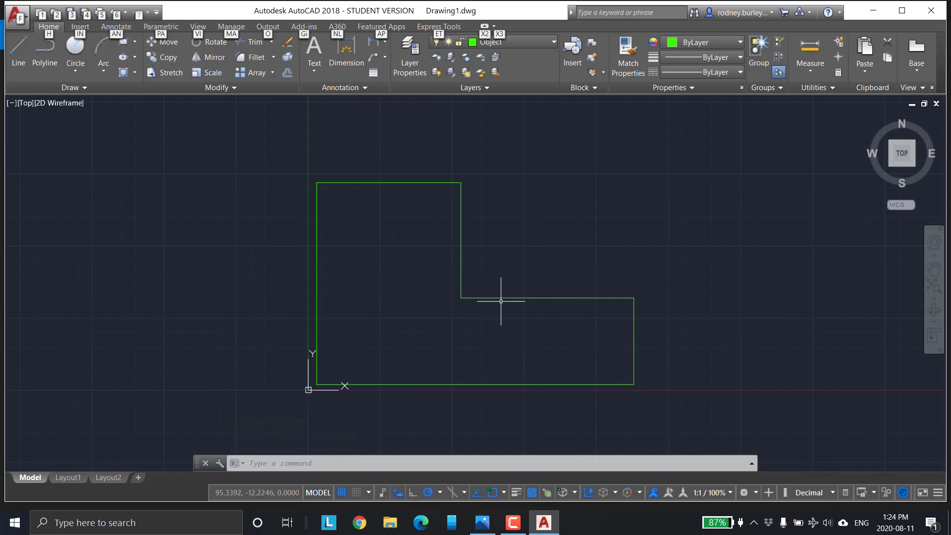
key("alt+Tab")
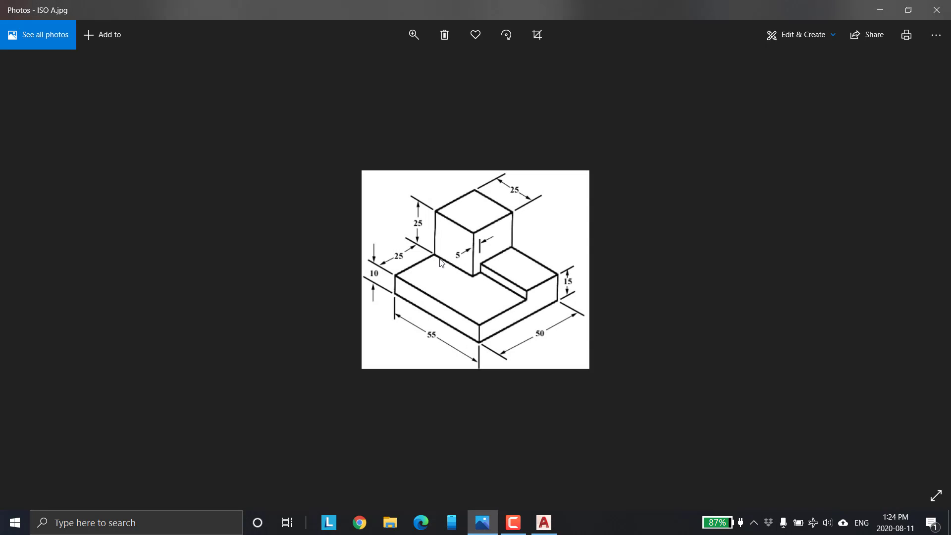
key("alt+Tab")
key("alt+Tab")
key("alt+Tab")
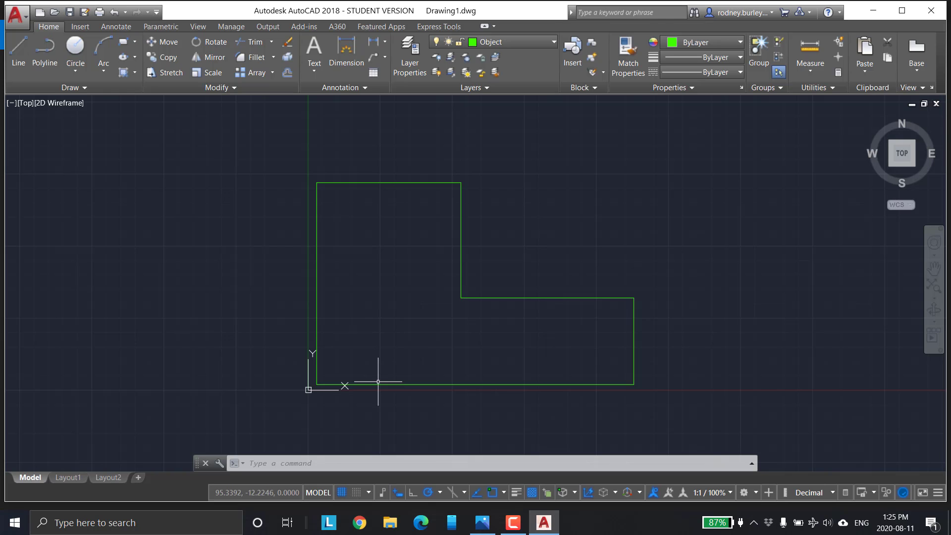
key("alt+Tab")
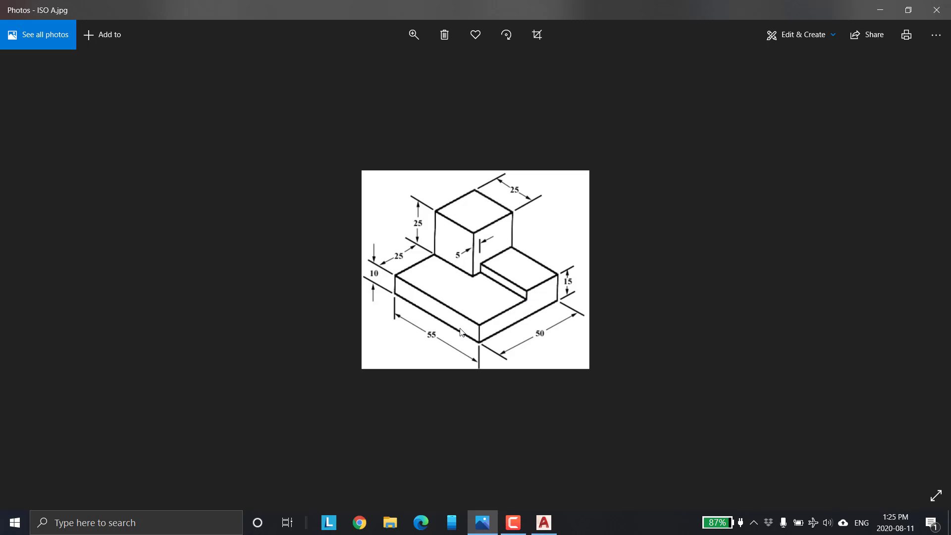
key("alt+Tab")
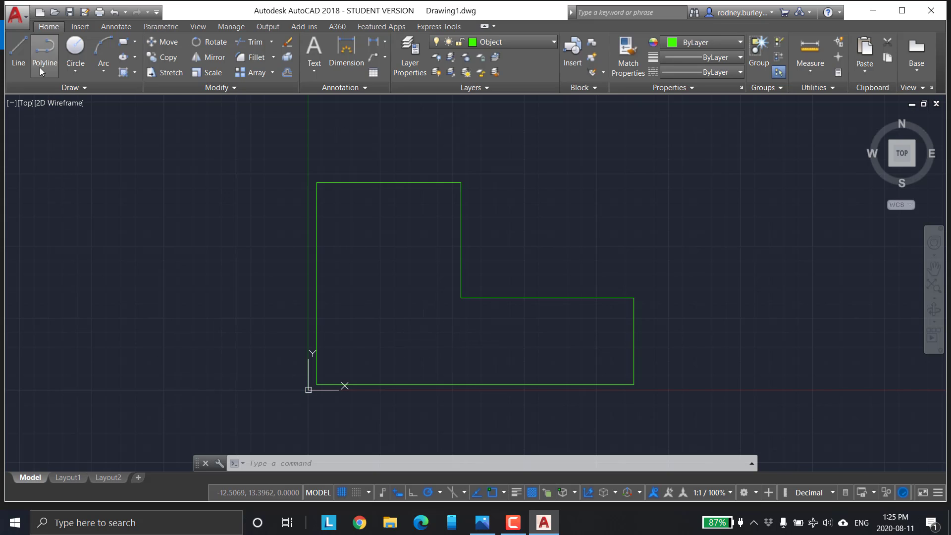
Draw a horizontal line across the outline, starting 10 mm above its lower-left corner and ending on the right edge.
left_click(19, 54)
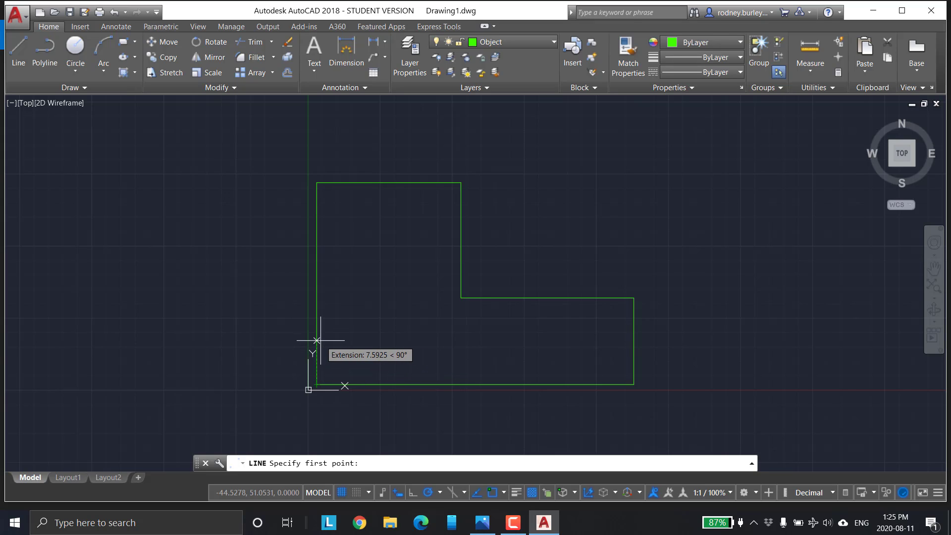
type("1")
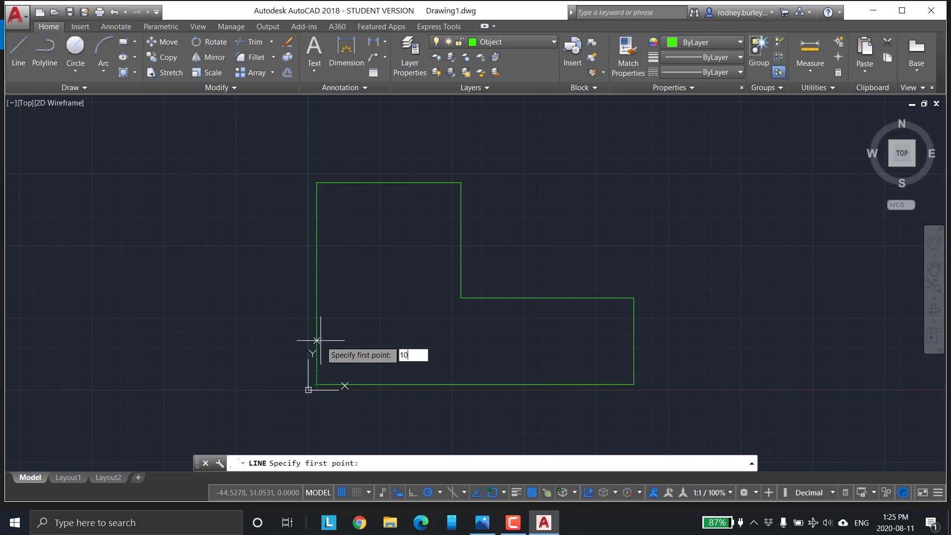
type("0")
key("Return")
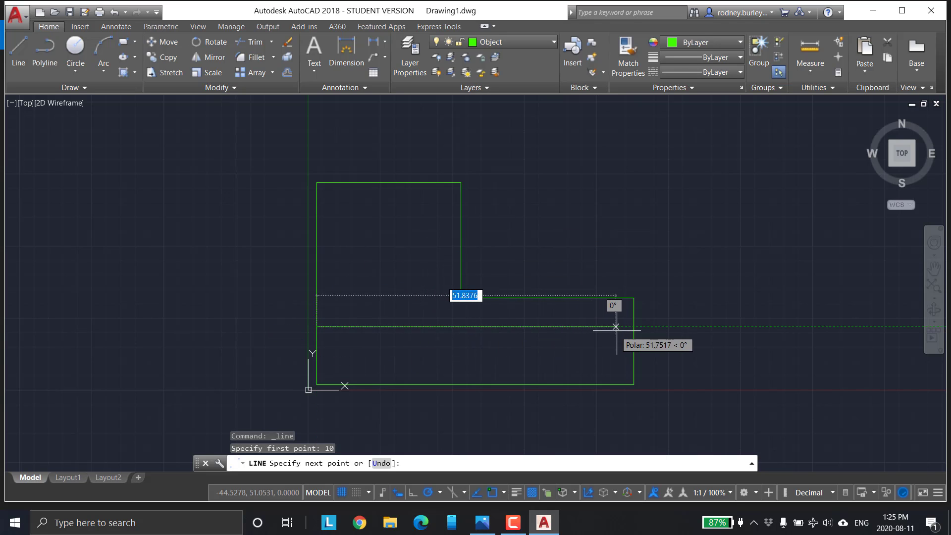
left_click(634, 327)
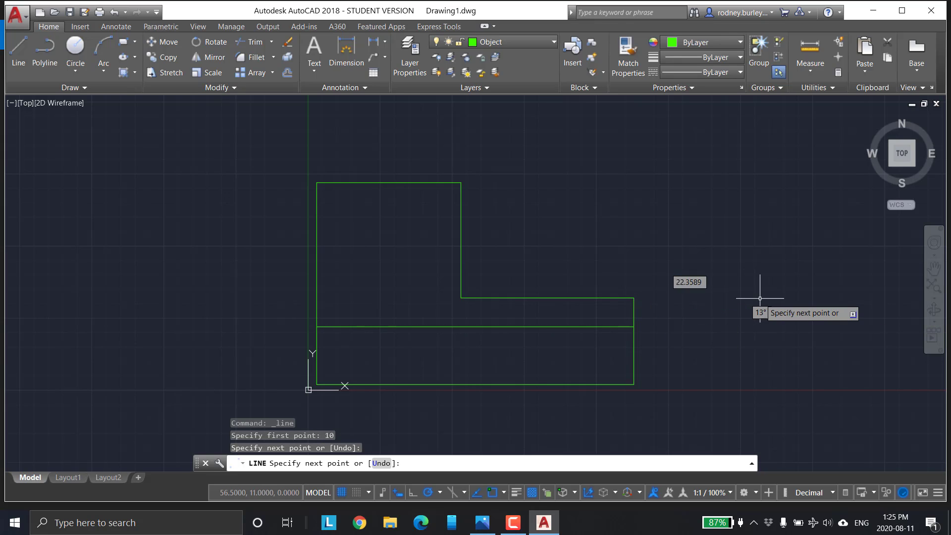
key("Escape")
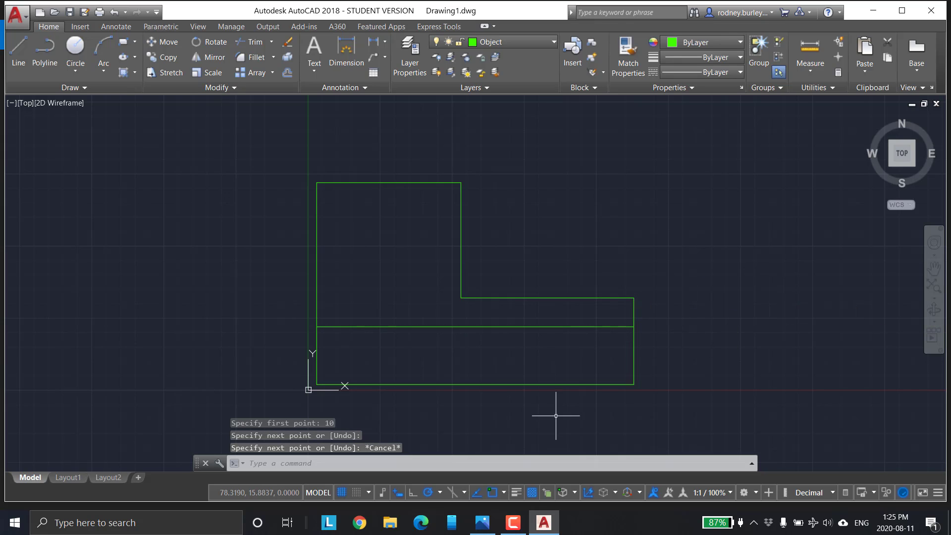
Check the step beside the block in ISO A.jpg and draw a vertical line from the inner corner down to the horizontal line.
key("alt+Tab")
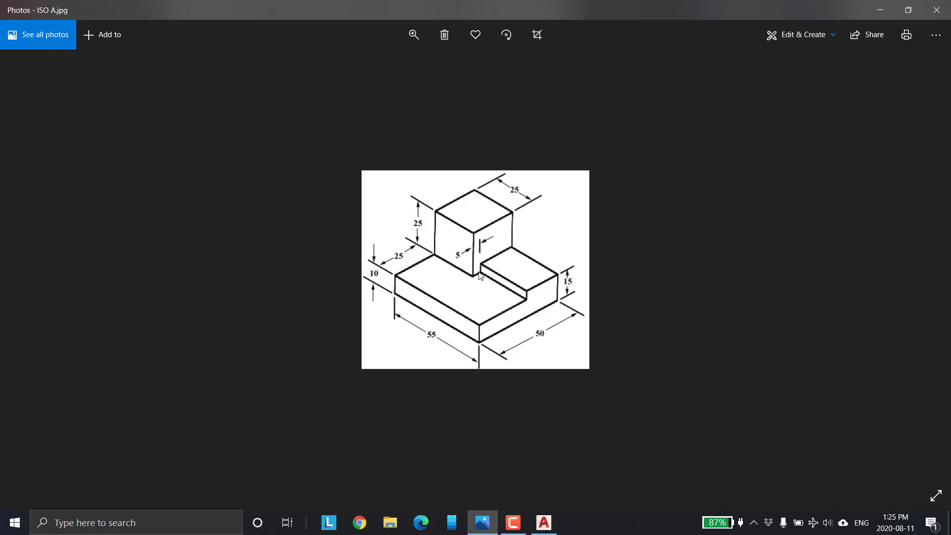
key("alt+Tab")
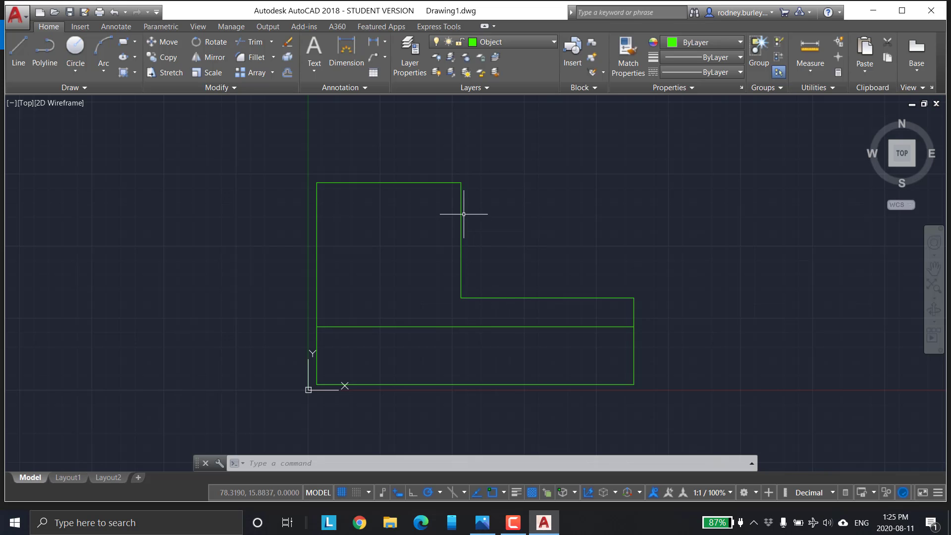
left_click(23, 47)
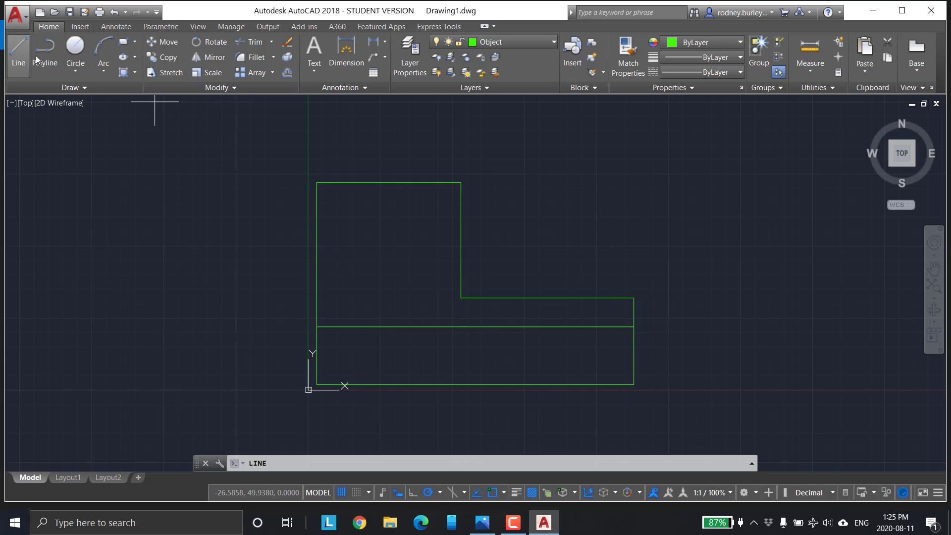
left_click(461, 298)
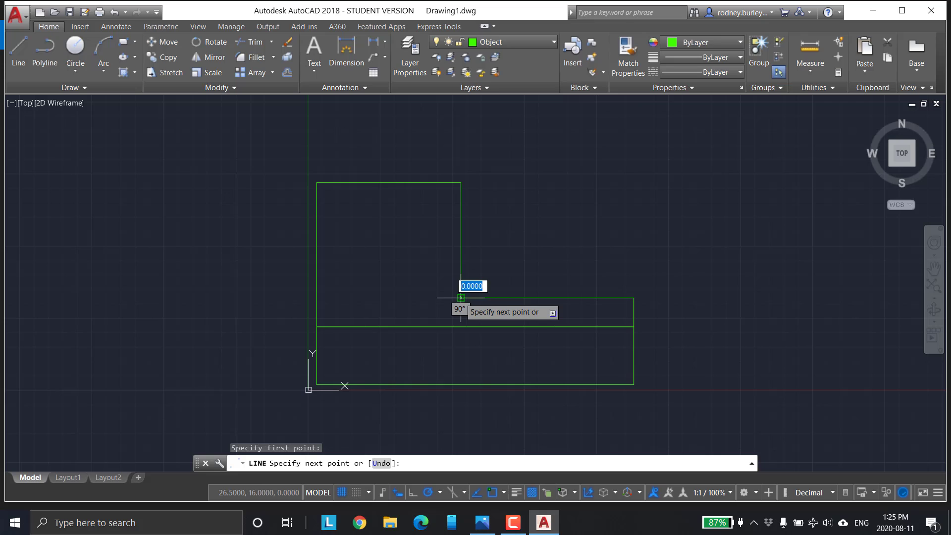
left_click(461, 327)
key("Escape")
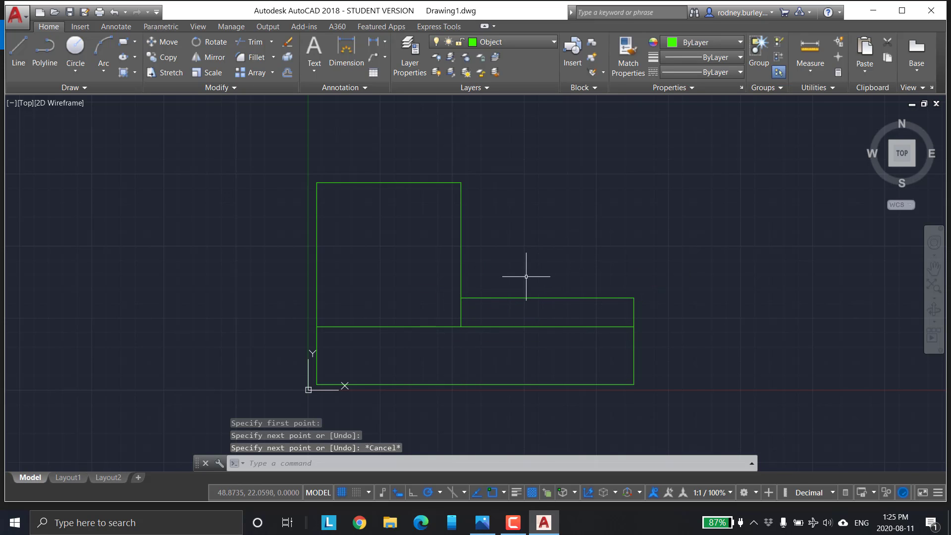
Compare the completed front view with ISO A.jpg and inspect the drawn lines.
scroll(520, 274, "down", 2)
middle_click_drag(510, 280, 518, 253)
key("alt+Tab")
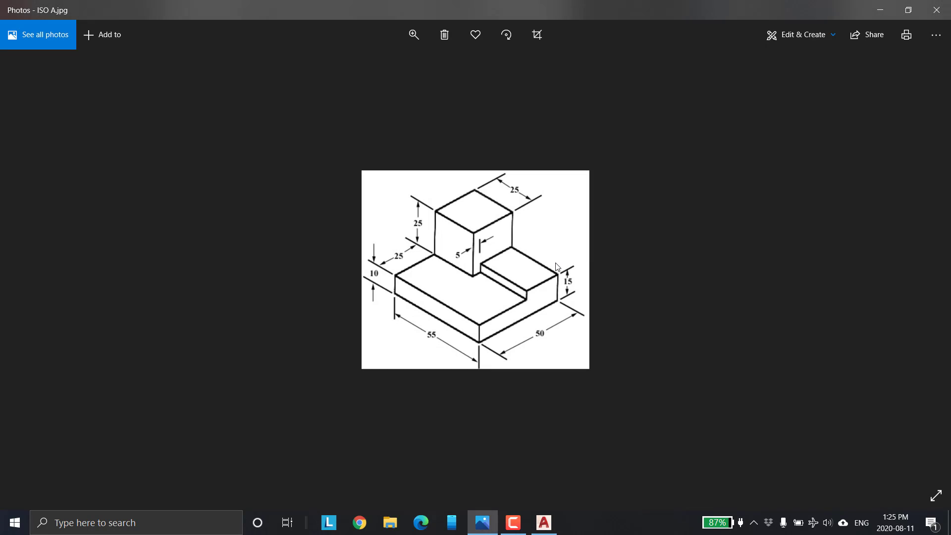
key("alt+Tab")
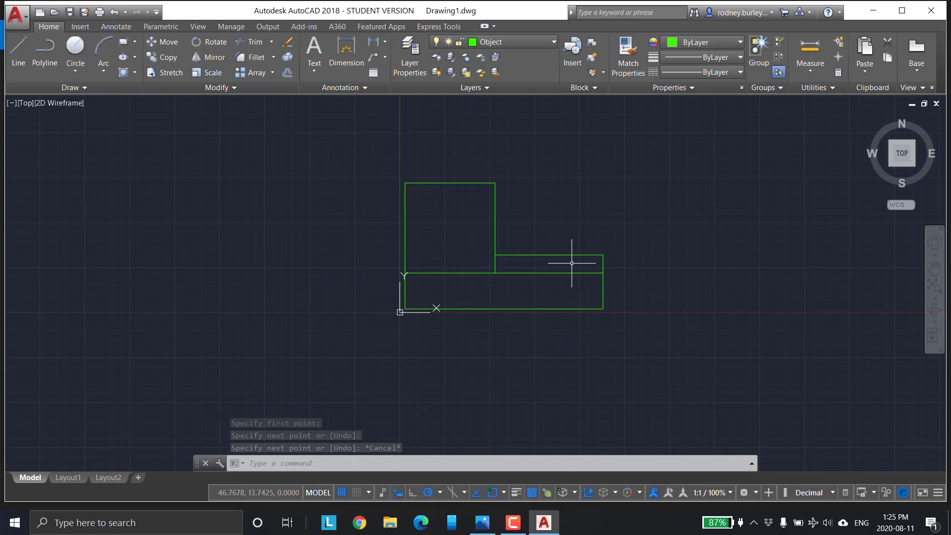
middle_click_drag(526, 242, 527, 263)
scroll(527, 271, "down", 3)
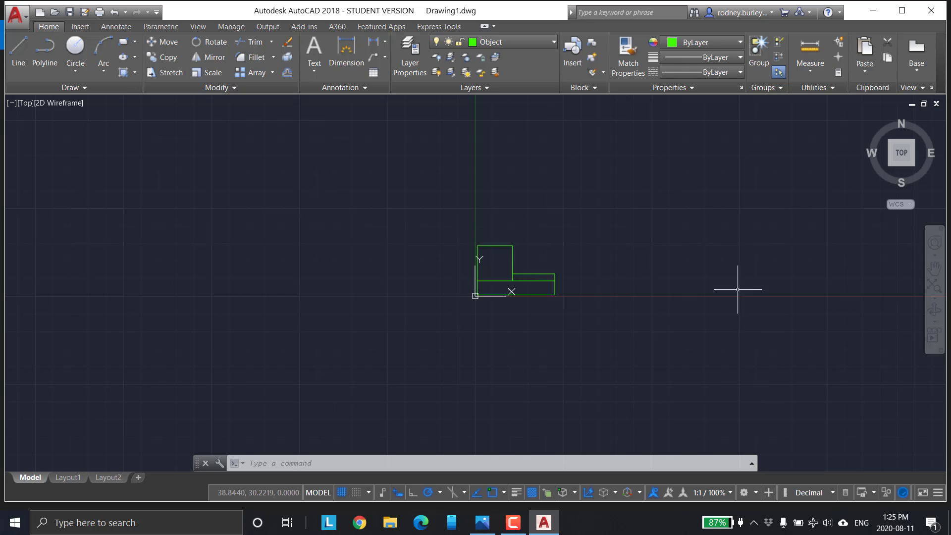
scroll(542, 240, "up", 5)
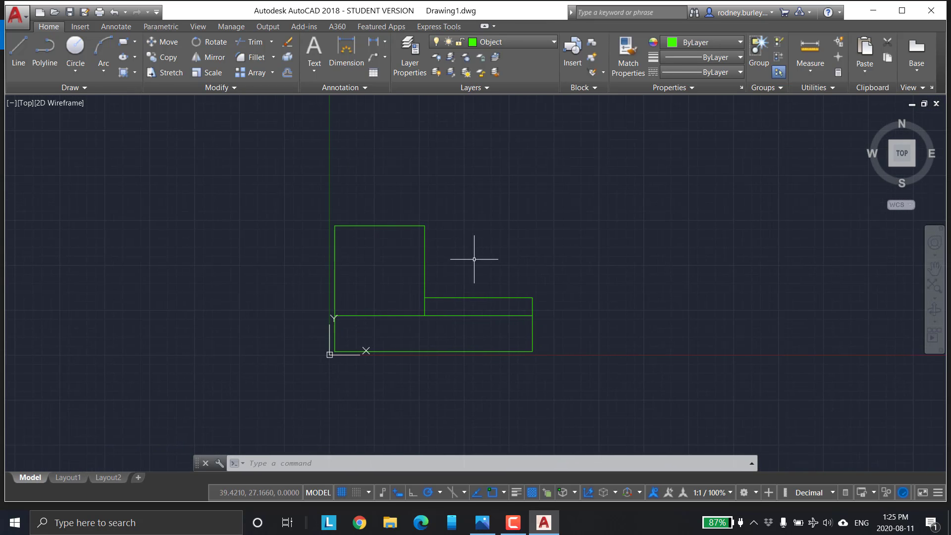
mouse_move(477, 257)
middle_mouse_down()
mouse_move(499, 239)
mouse_move(496, 231)
middle_mouse_up()
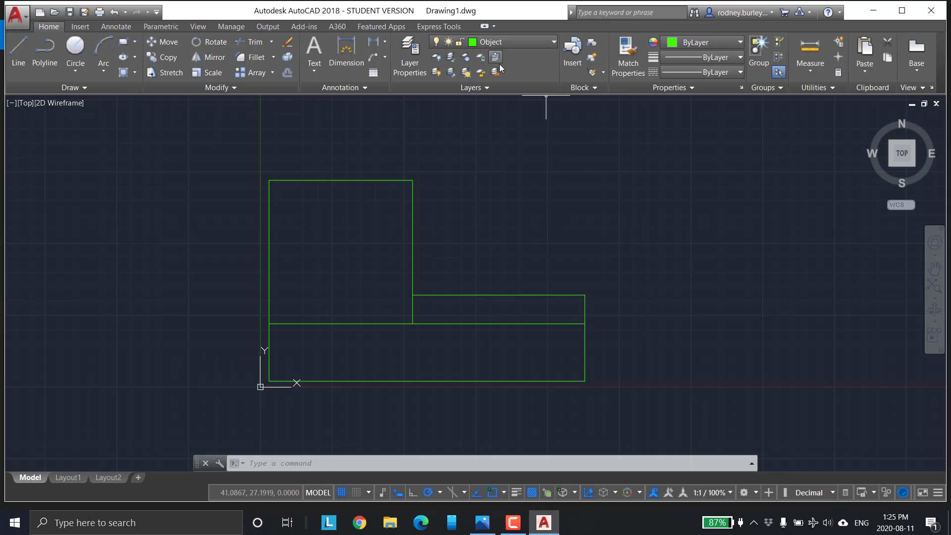
Create a new layer named Dimensions and make it the current layer.
left_click(414, 49)
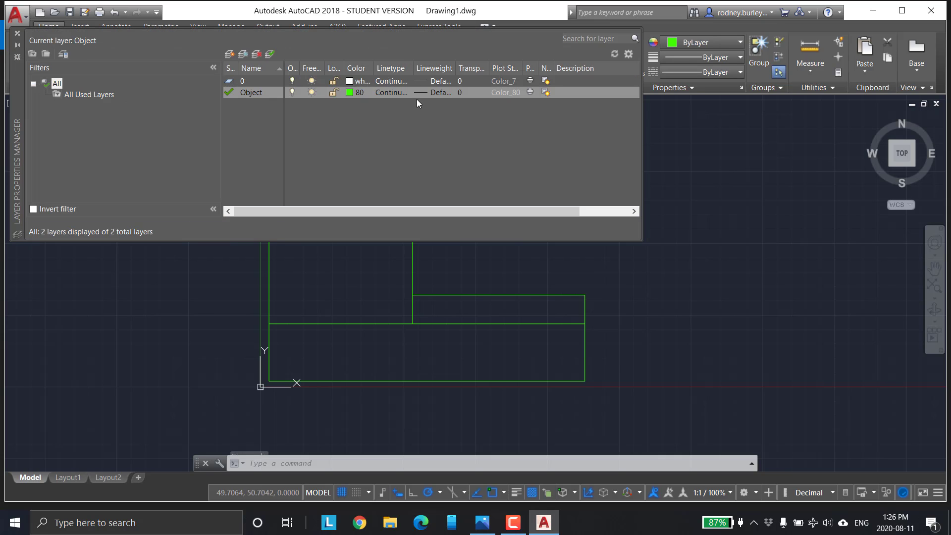
left_click(229, 54)
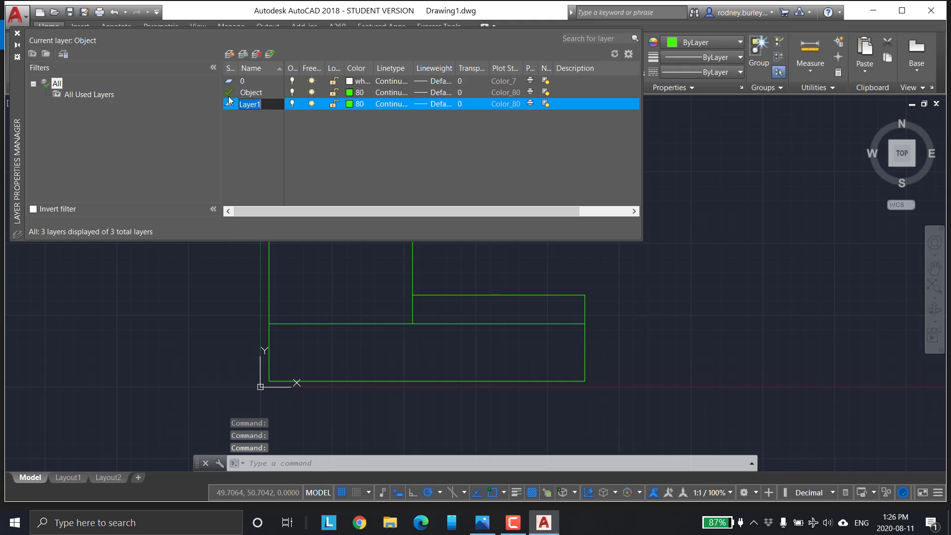
type("Dimension")
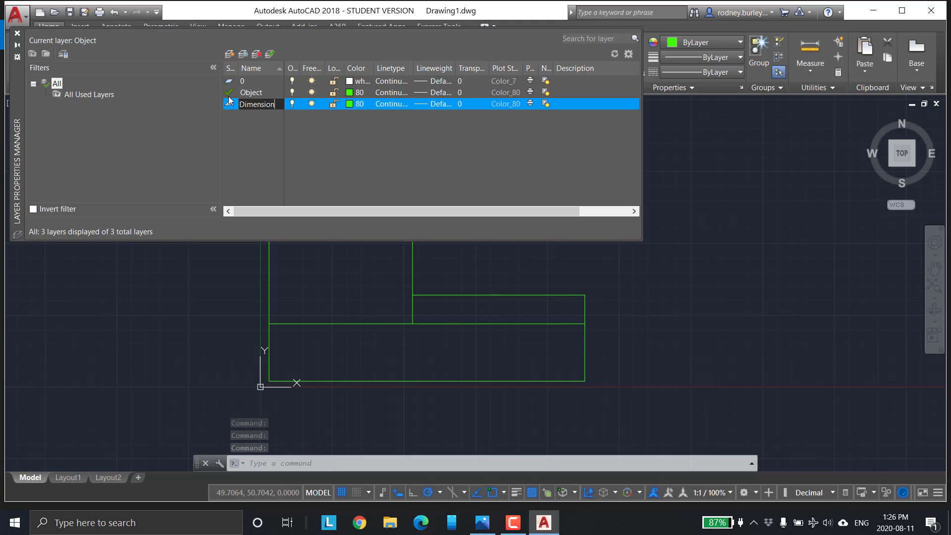
type("s")
key("Return")
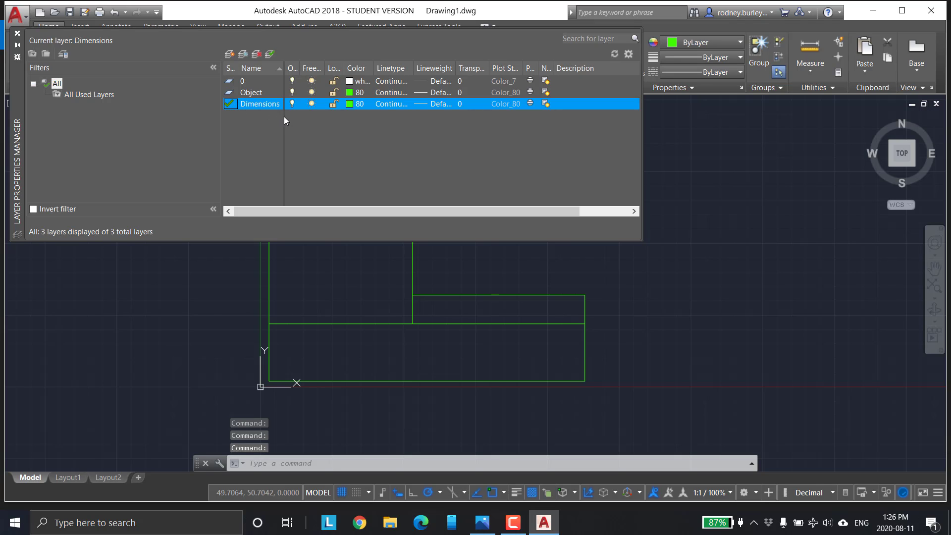
Set the Dimensions layer's color to the orange-red index color 20.
left_click(357, 106)
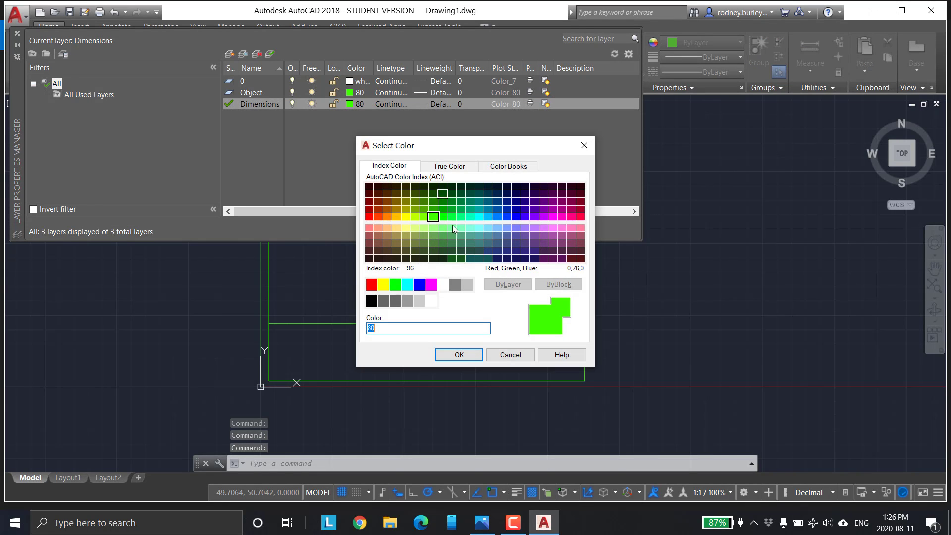
left_click(377, 217)
left_click(466, 355)
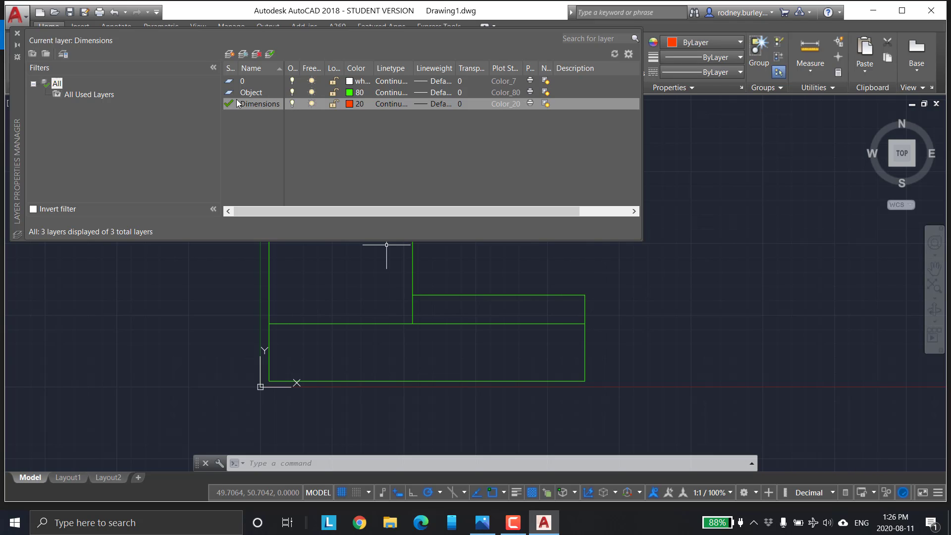
Turn the Object layer off and back on to test its visibility, and close the layer manager.
left_click(292, 92)
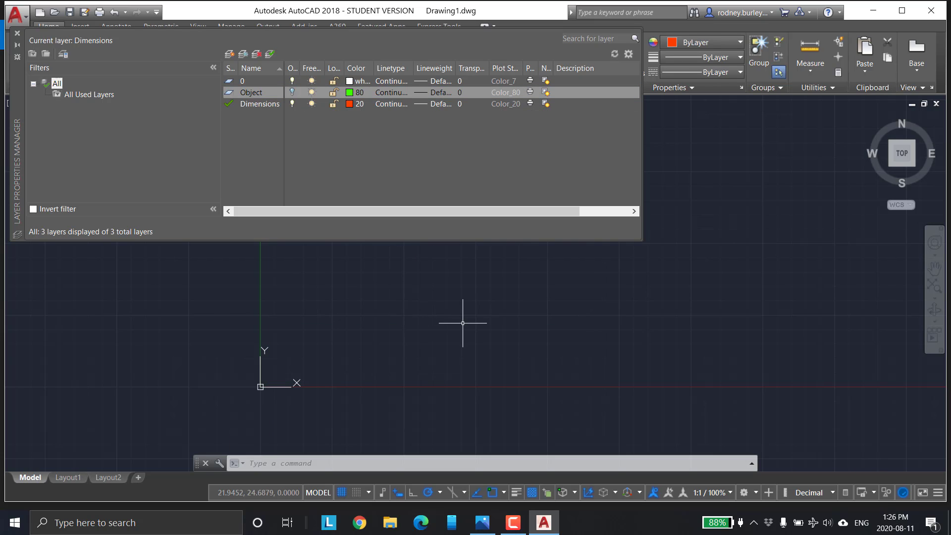
left_click(292, 93)
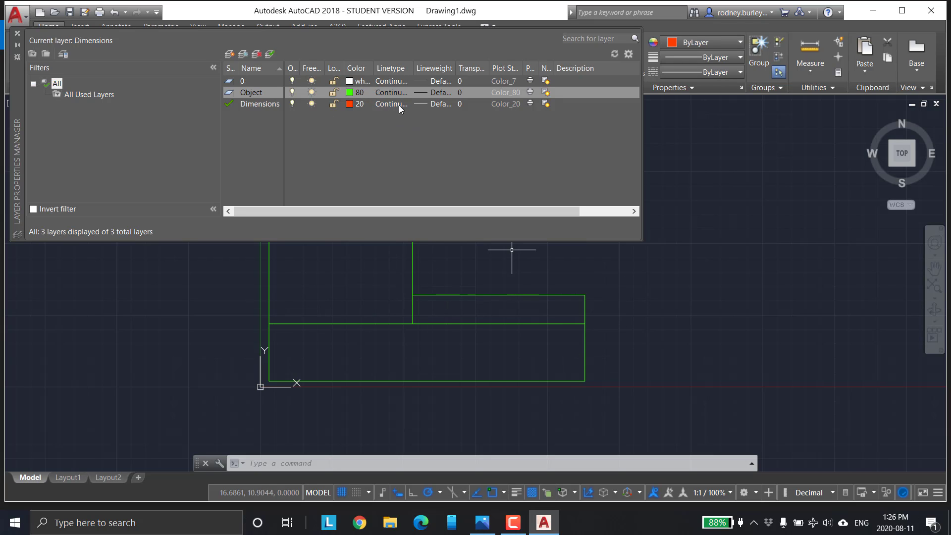
left_click(18, 34)
Modify the Standard dimension style so its measurement scale factor is 2.
scroll(441, 219, "down", 1)
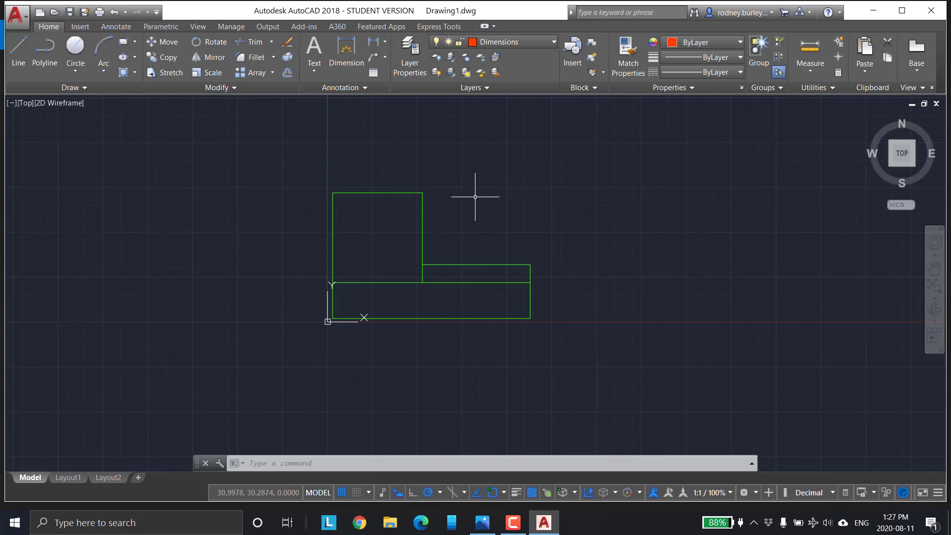
mouse_move(475, 195)
middle_mouse_down()
mouse_move(484, 227)
mouse_move(470, 235)
middle_mouse_up()
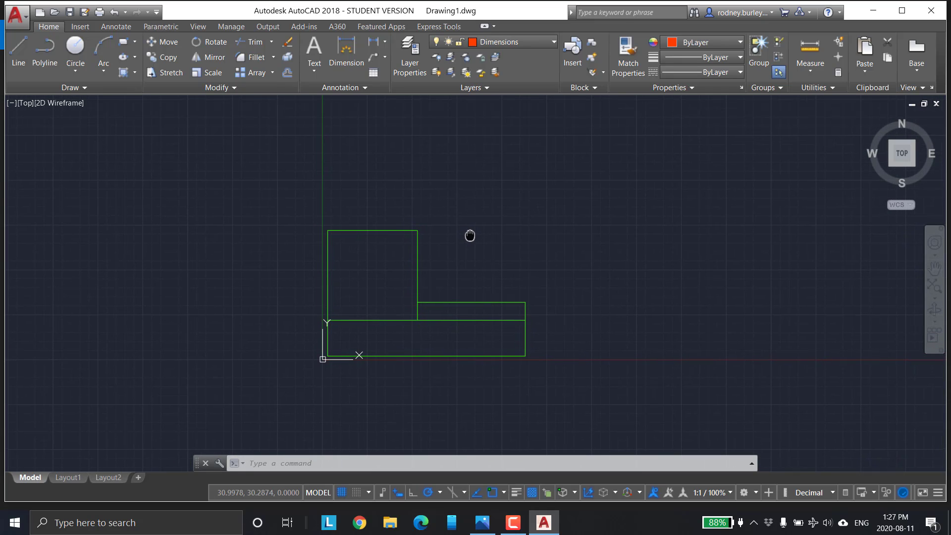
left_click(368, 88)
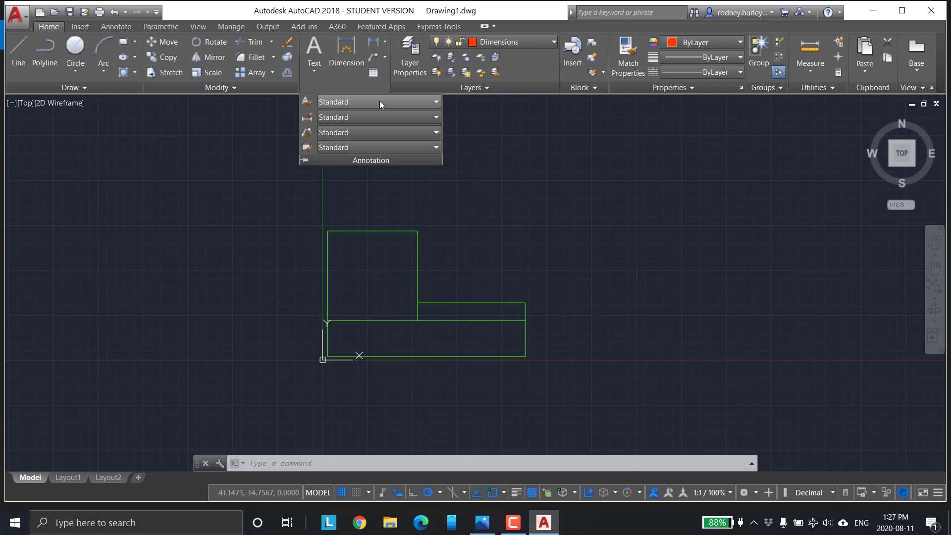
left_click(358, 116)
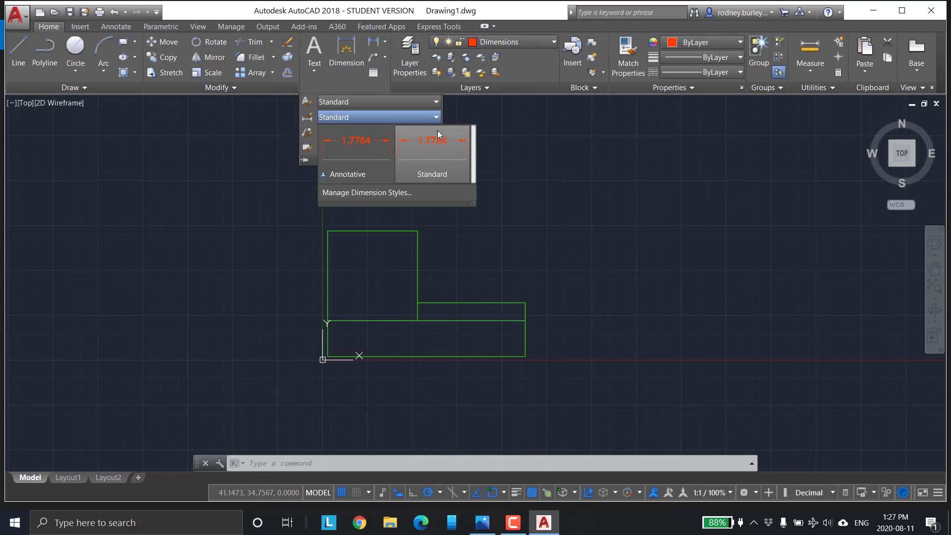
left_click(389, 193)
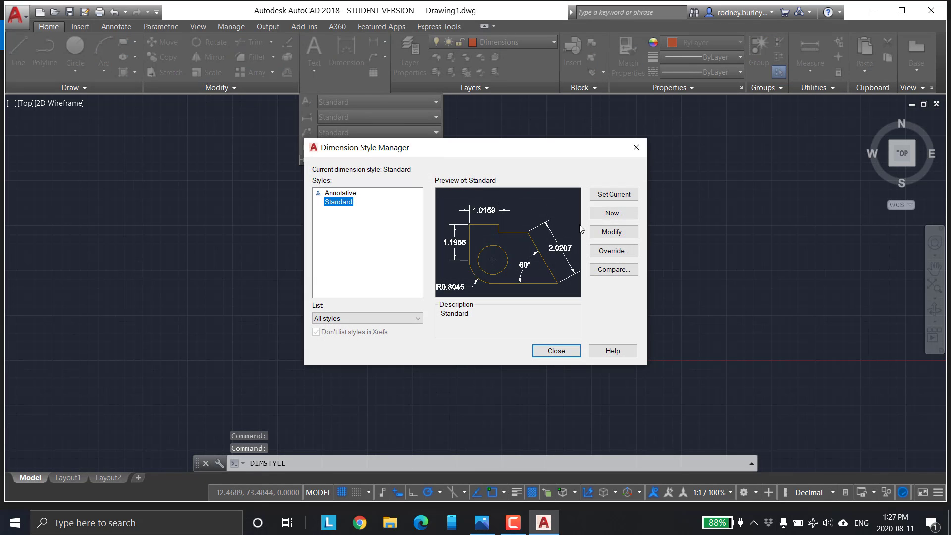
left_click(615, 232)
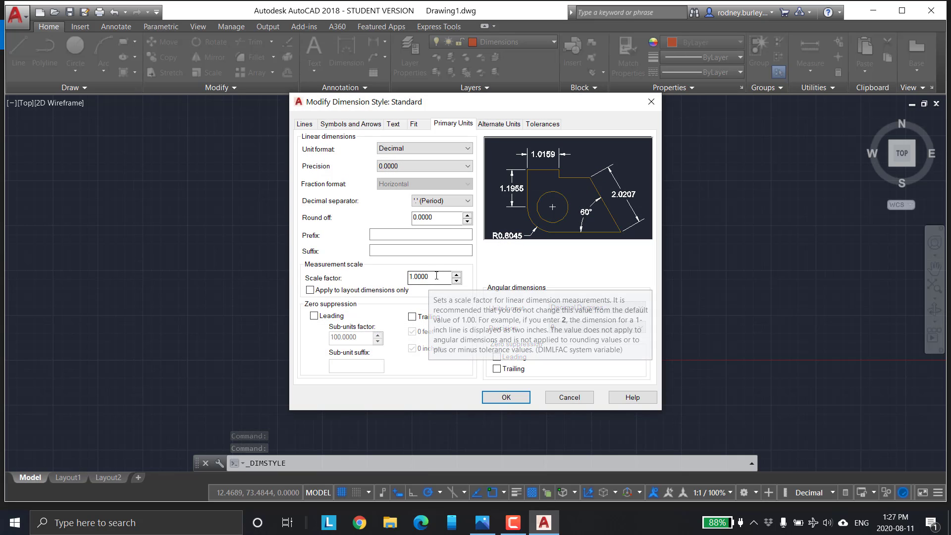
double_click(430, 277)
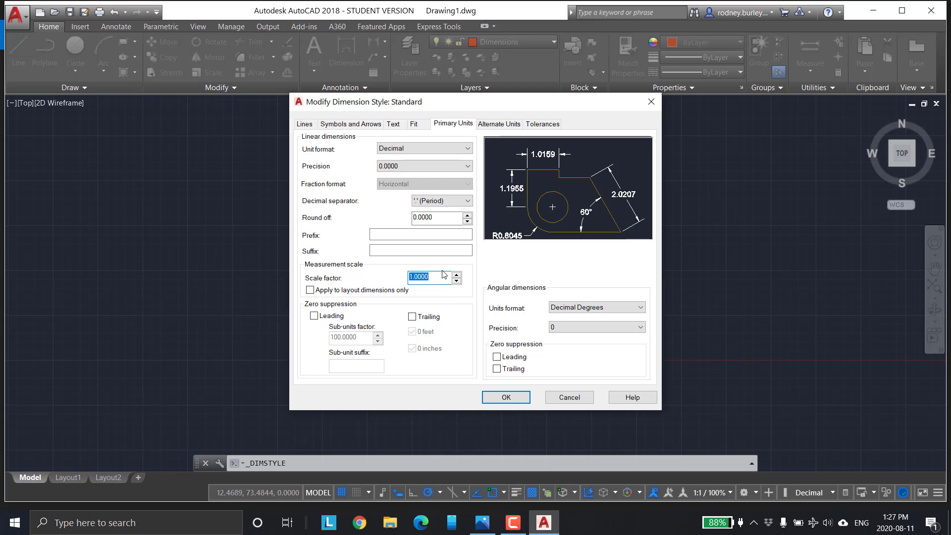
key("Up")
left_click(507, 397)
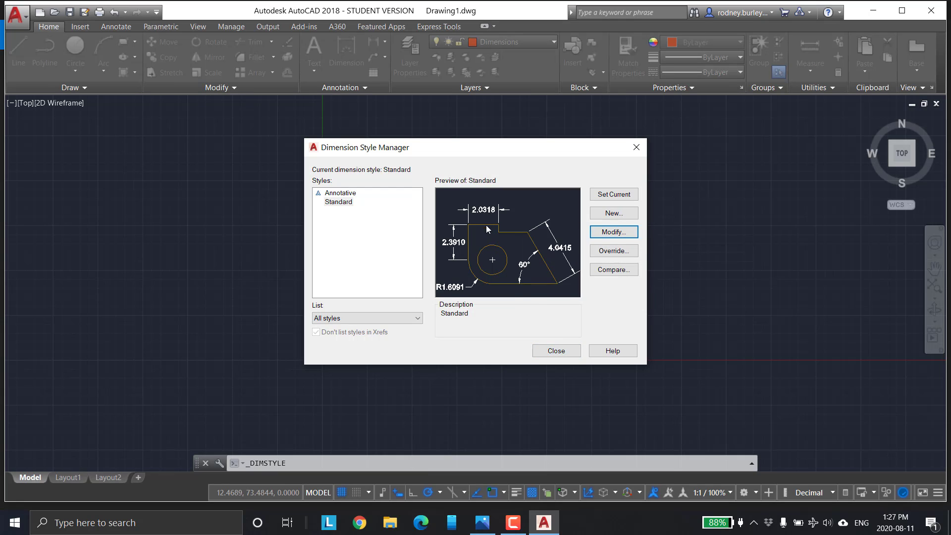
left_click(556, 351)
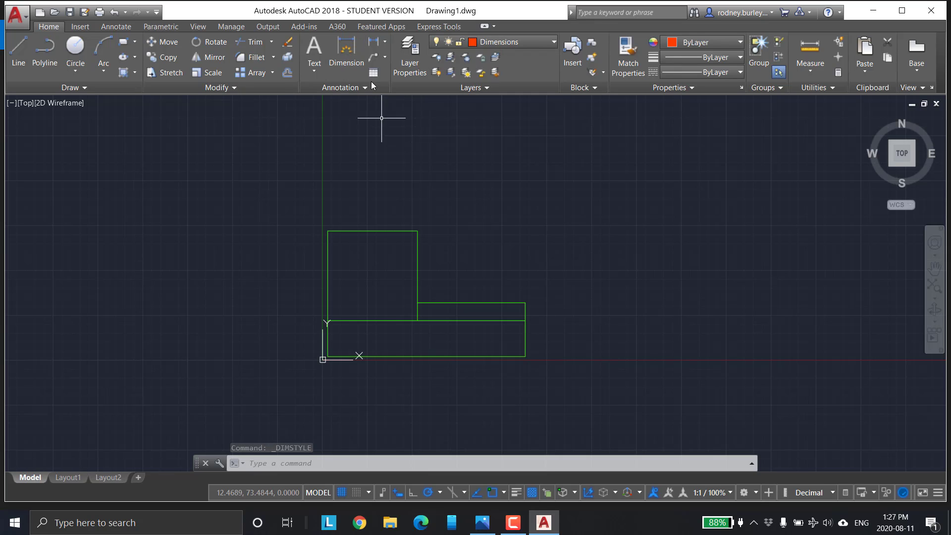
Dimension the width of the tall block's top edge, placing the dimension line above the front view.
left_click(349, 45)
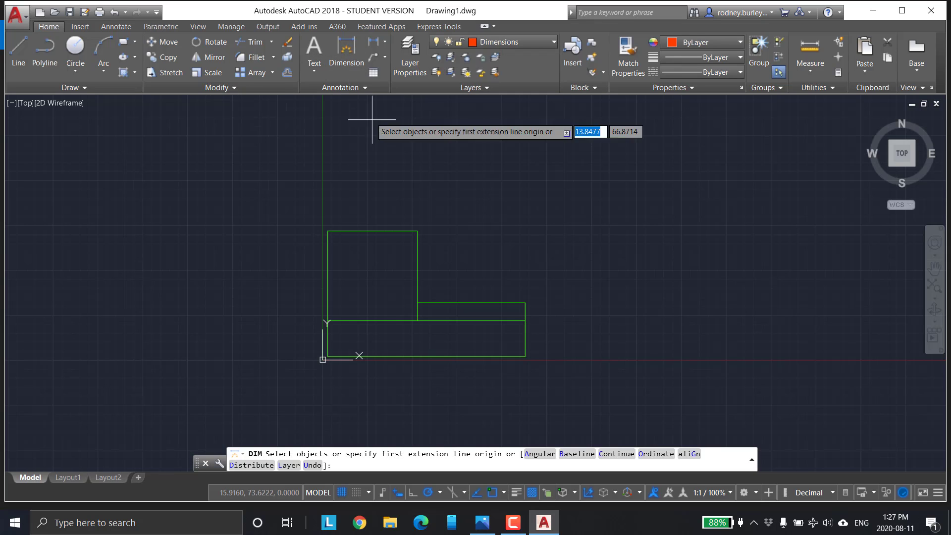
key("Return")
left_click(327, 231)
left_click(418, 231)
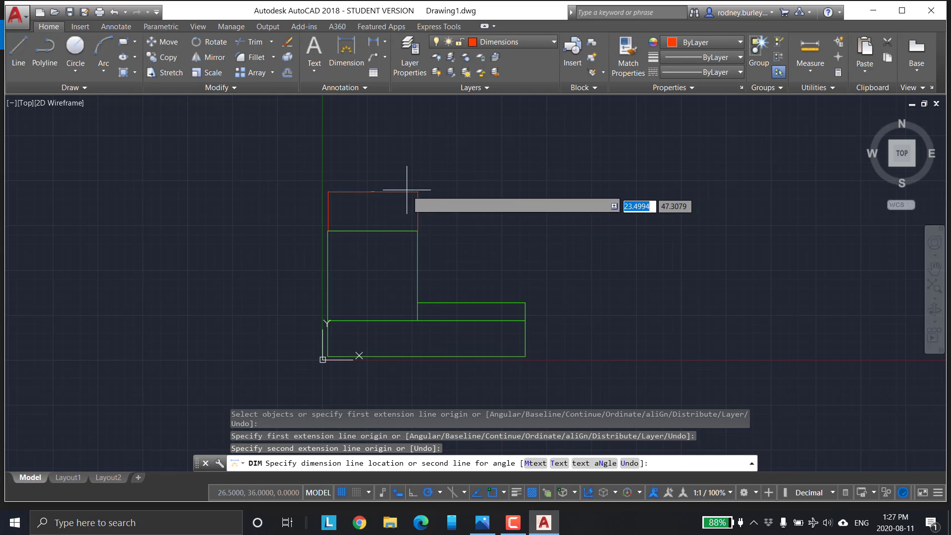
left_click(410, 180)
Inspect the new dimension's text size against the front view and undo the dimension.
scroll(410, 183, "up", 2)
scroll(391, 184, "up", 10)
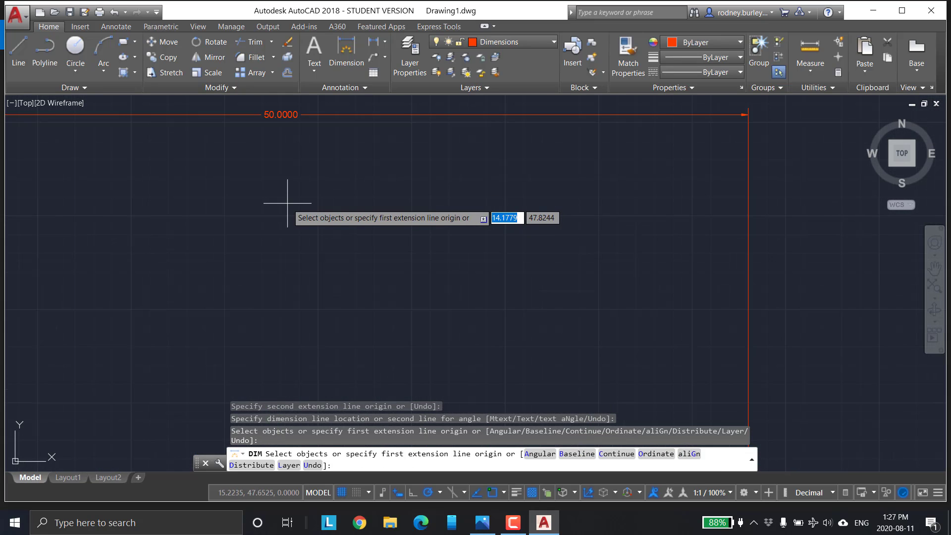
middle_click_drag(297, 206, 407, 283)
scroll(362, 138, "down", 5)
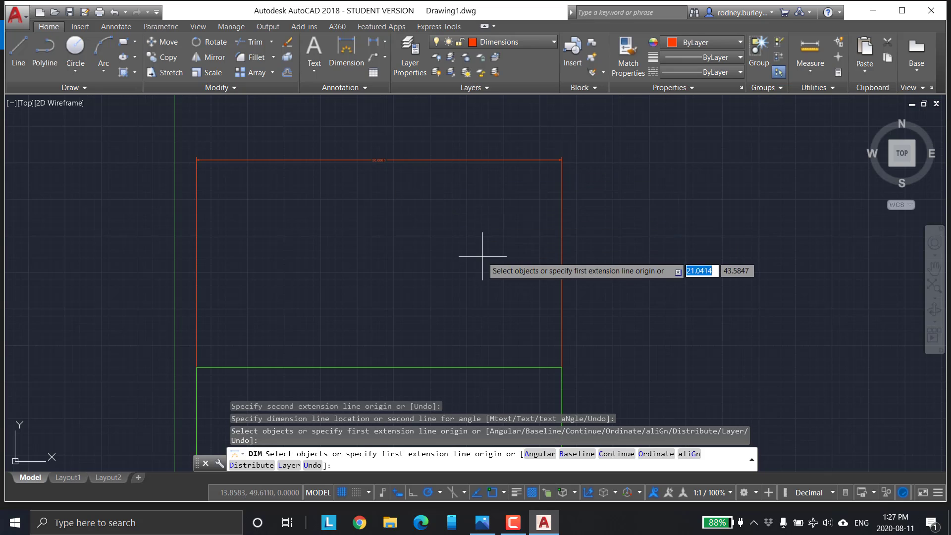
scroll(486, 250, "down", 5)
middle_click_drag(473, 251, 458, 190)
scroll(458, 195, "up", 4)
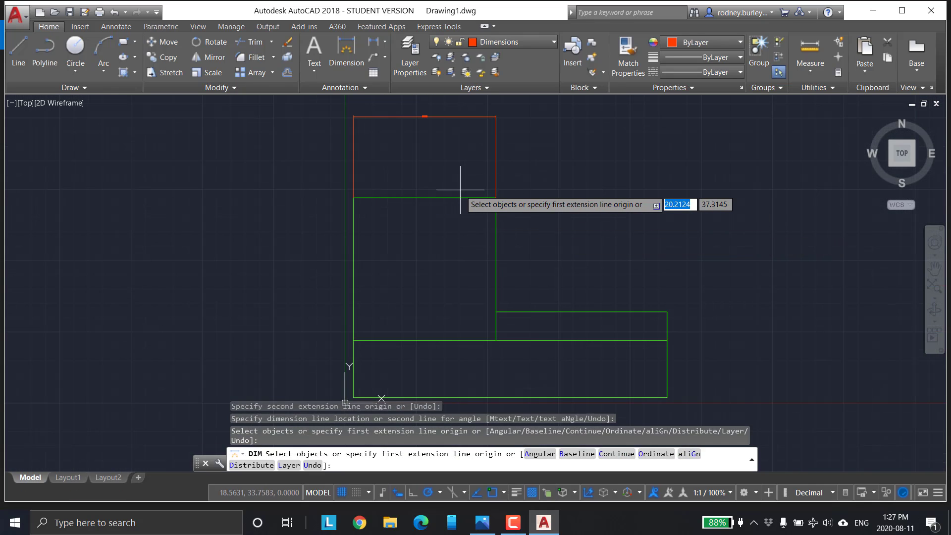
scroll(450, 187, "down", 4)
scroll(441, 163, "up", 6)
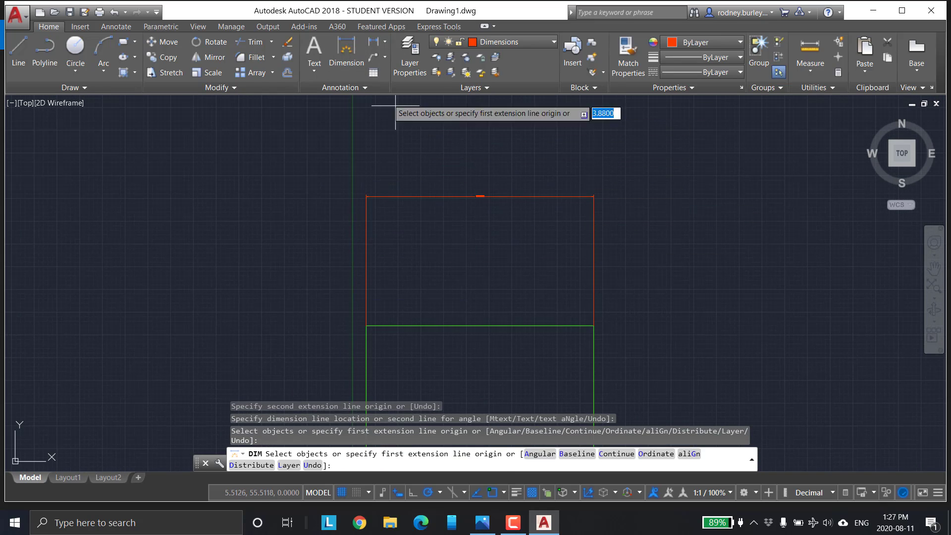
left_click(115, 12)
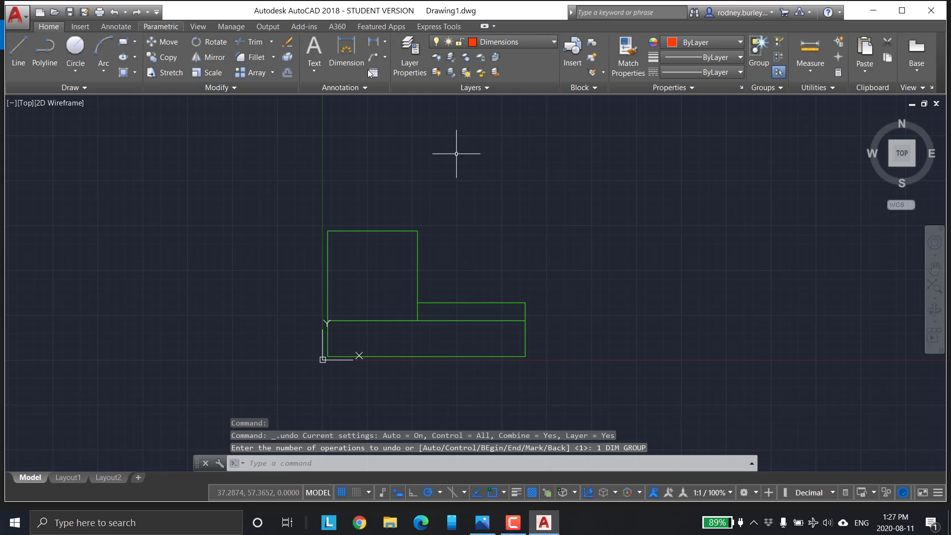
Modify the Standard dimension style to return its measurement scale factor to 1.
left_click(355, 87)
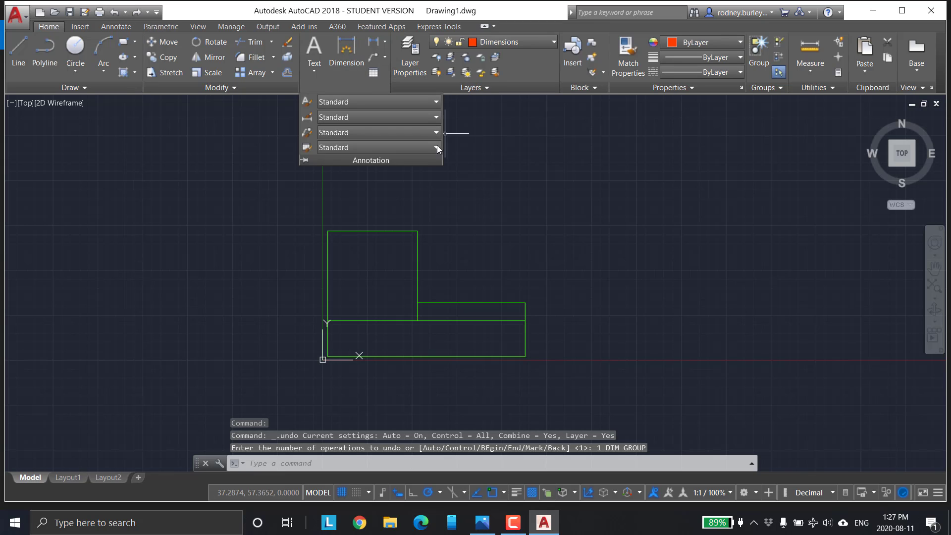
left_click(374, 118)
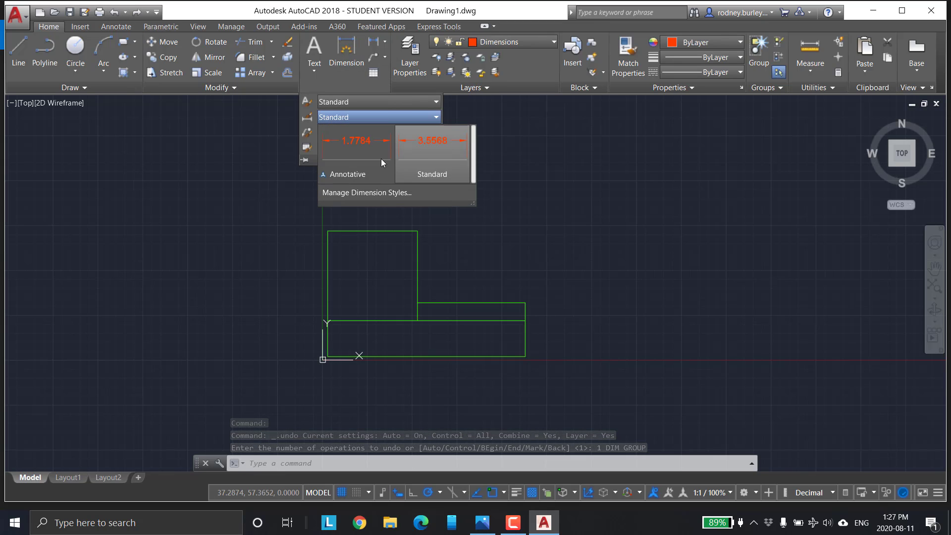
left_click(379, 192)
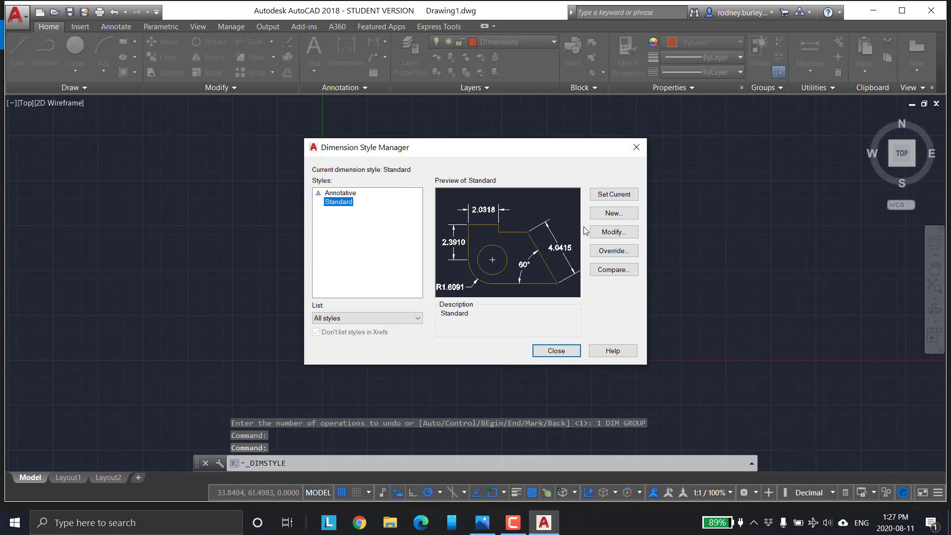
left_click(619, 234)
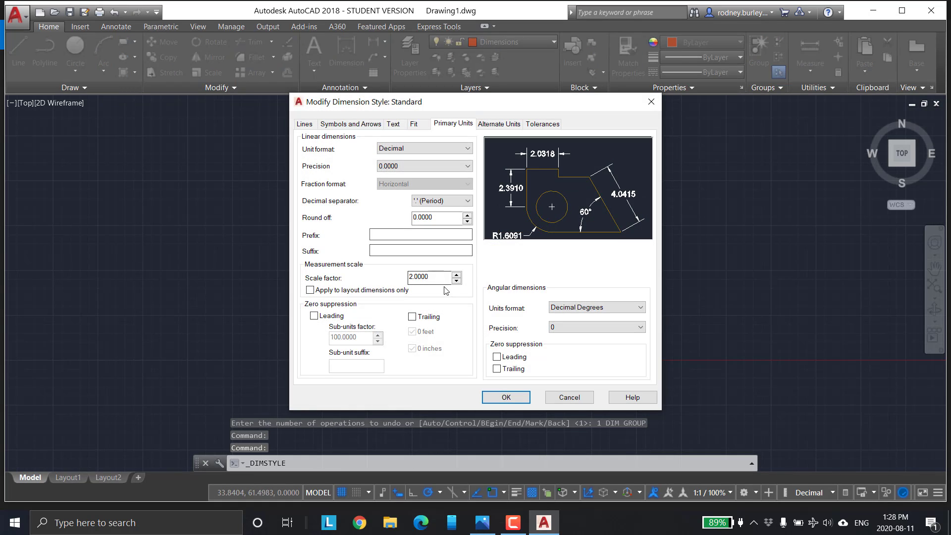
left_click(436, 278)
left_click_drag(436, 278, 301, 274)
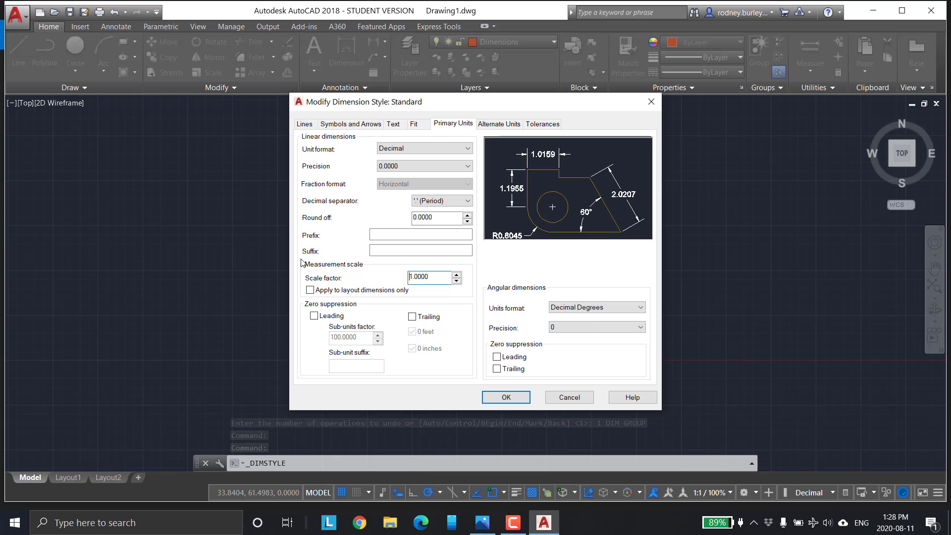
Set the Standard dimension style's text height to 5 and apply the style changes.
left_click(495, 124)
left_click(396, 124)
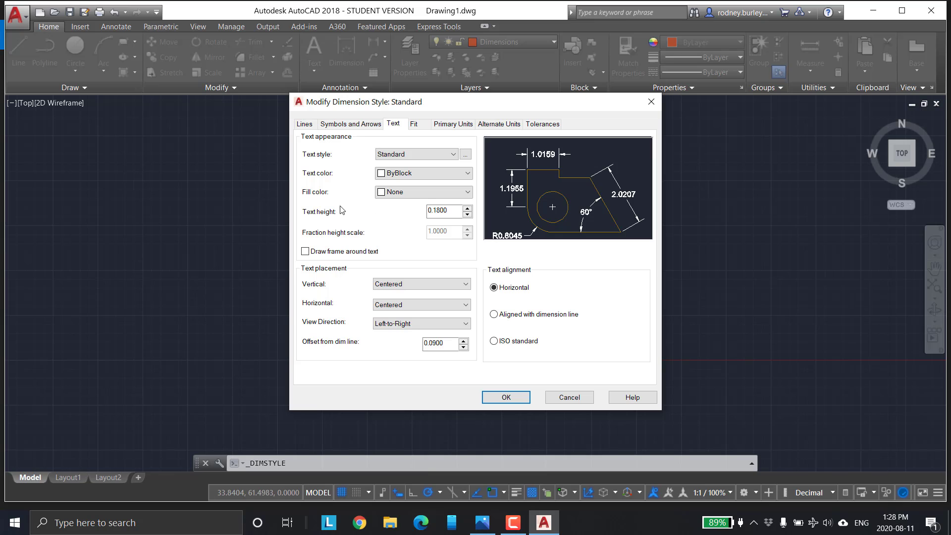
left_click(458, 214)
left_click(513, 404)
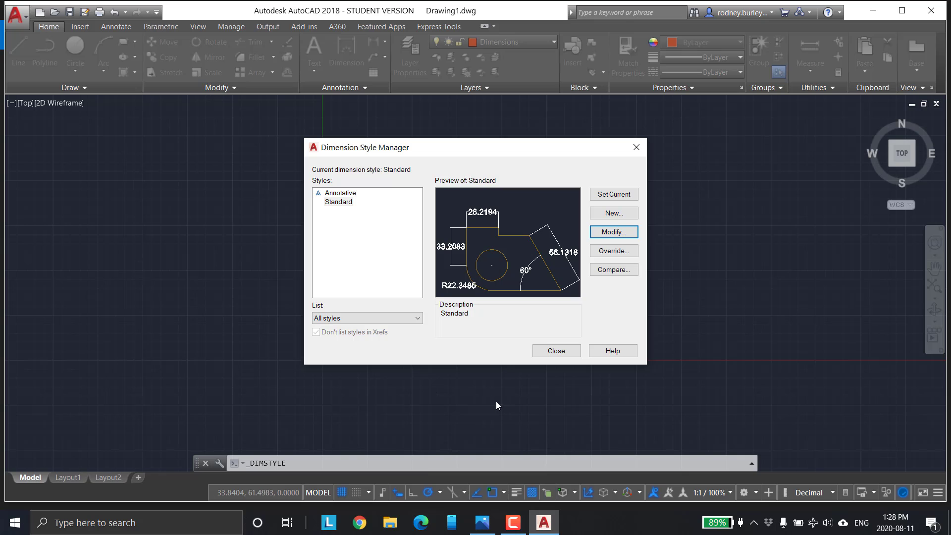
left_click(556, 351)
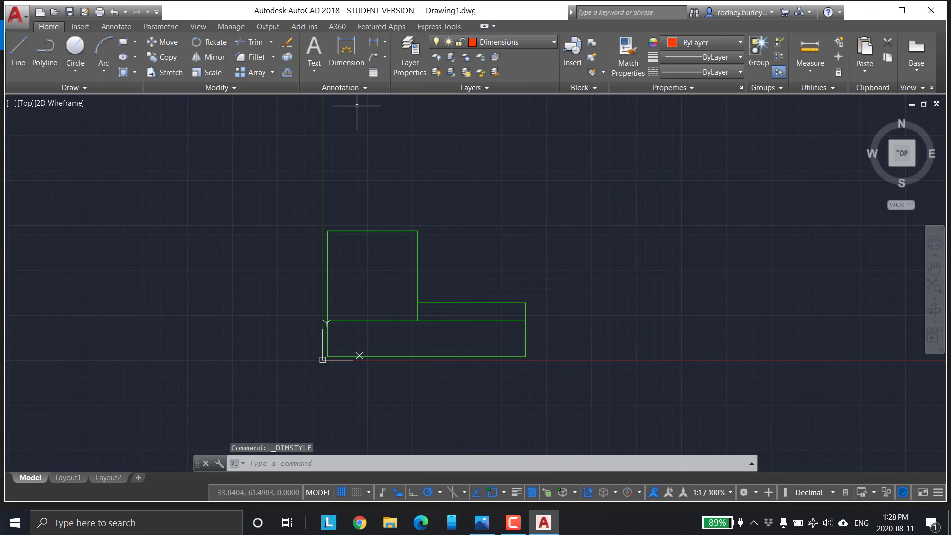
left_click(346, 49)
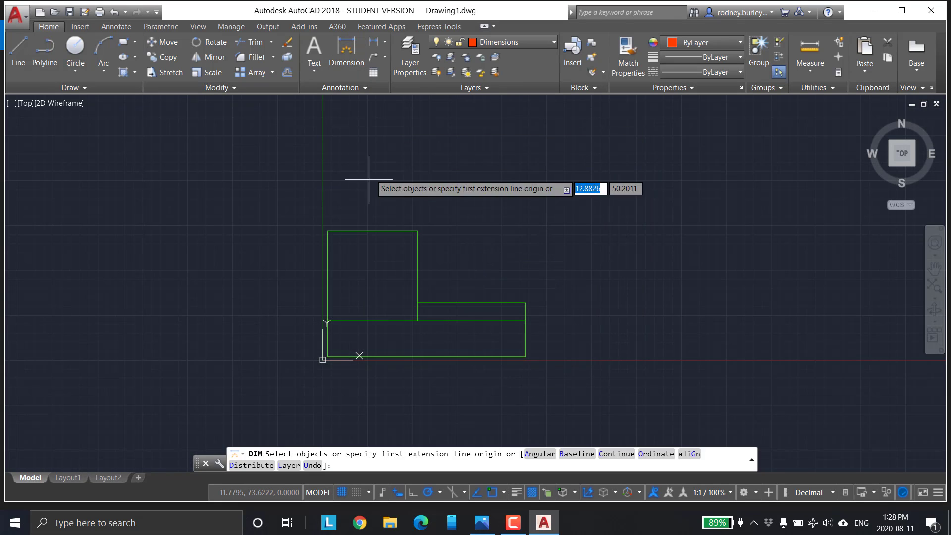
left_click(328, 230)
left_click(418, 230)
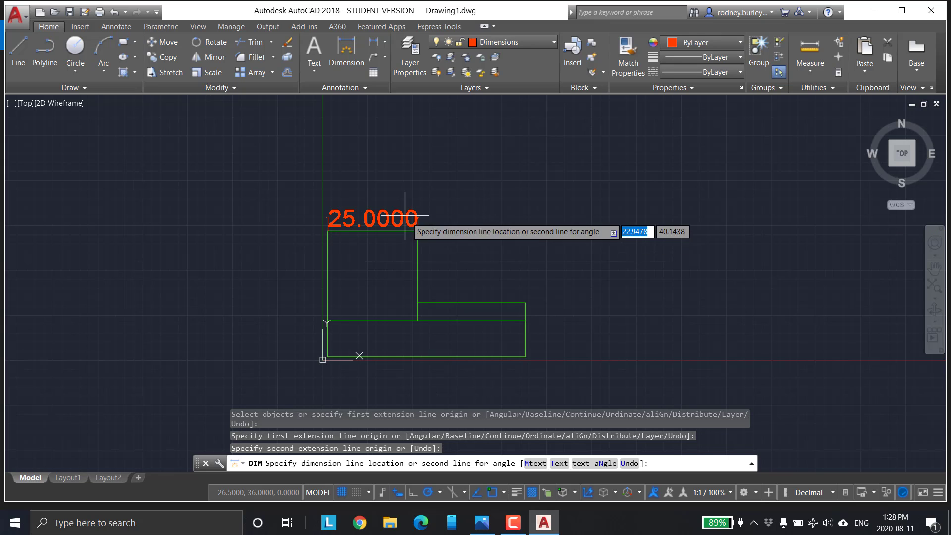
key("Escape")
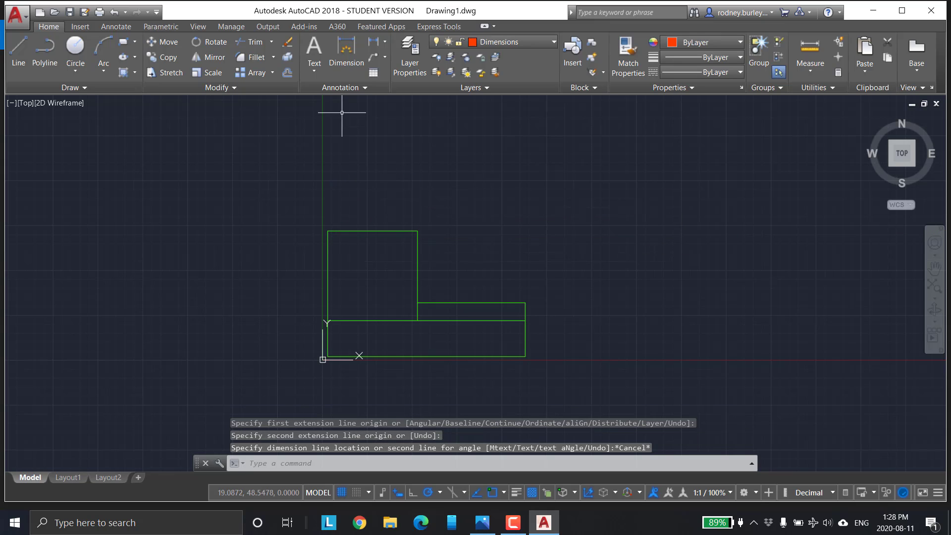
Modify the Standard dimension style so its text height is 3.
left_click(361, 87)
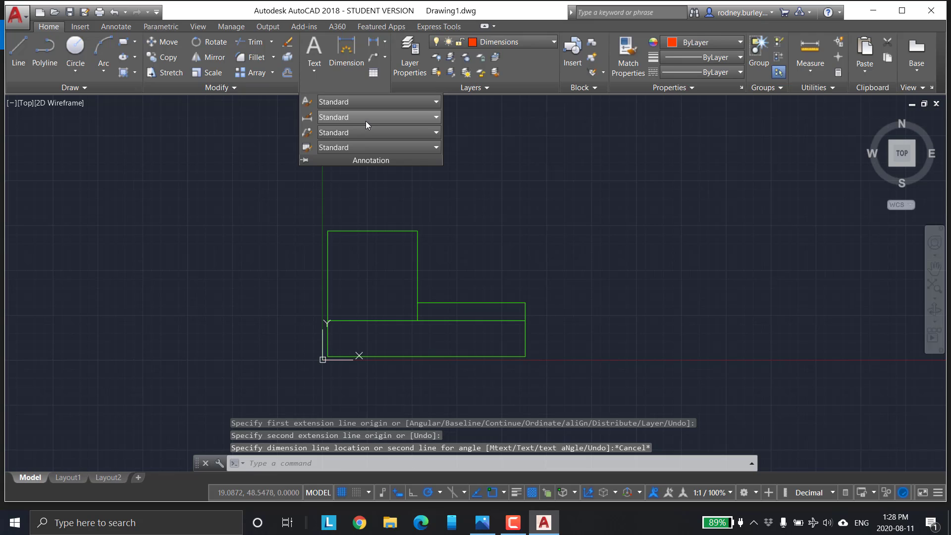
left_click(365, 118)
left_click(379, 195)
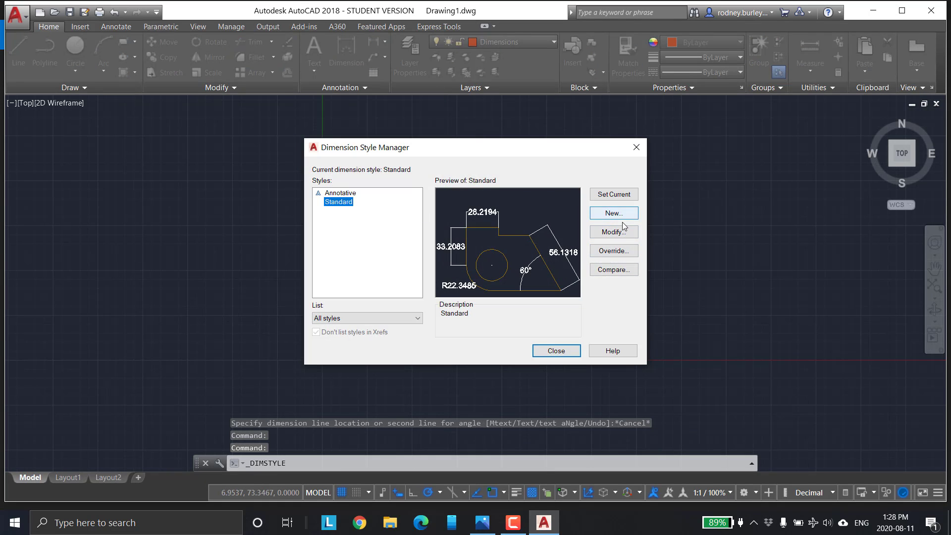
left_click(620, 237)
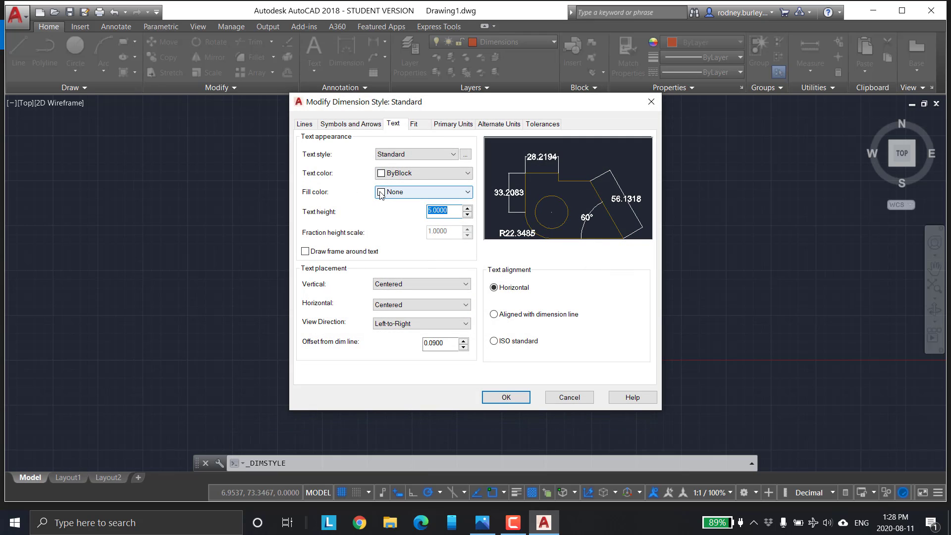
type("3.0000")
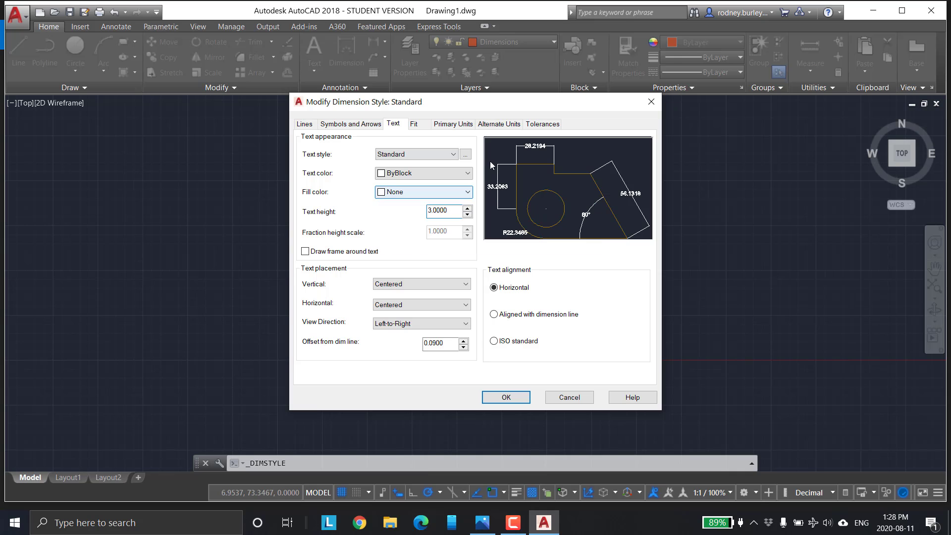
left_click(516, 402)
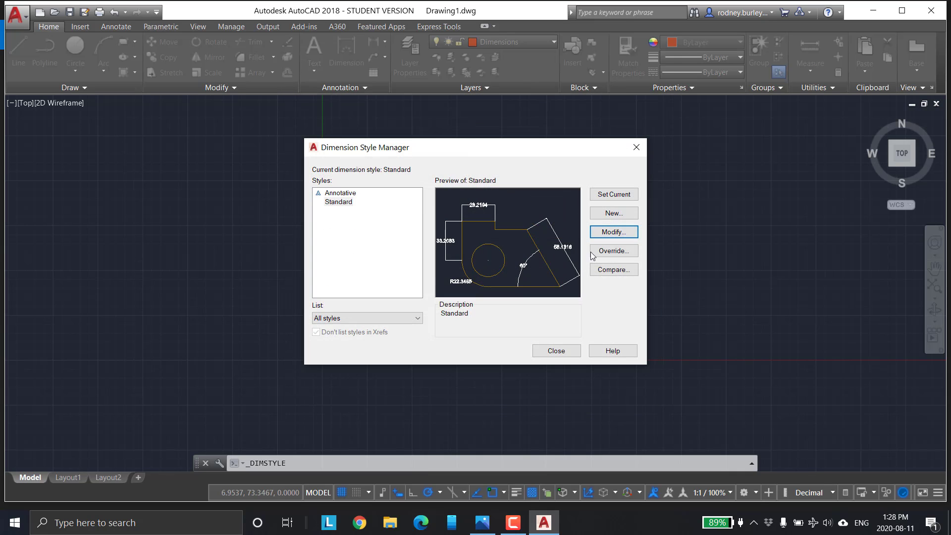
left_click(556, 350)
Dimension the top edge of the front view's upper block, placing the dimension line above it, and inspect the dimension text and line ends.
left_click(347, 50)
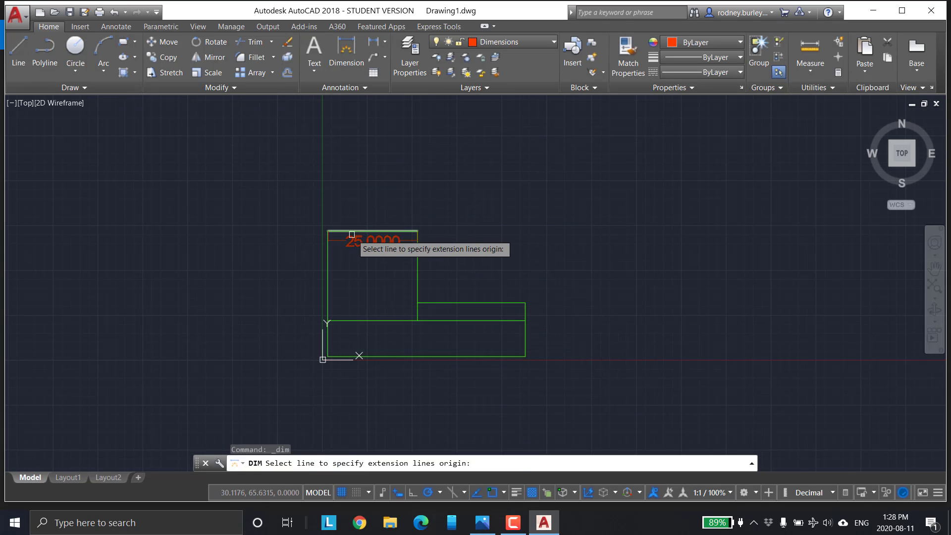
left_click(327, 231)
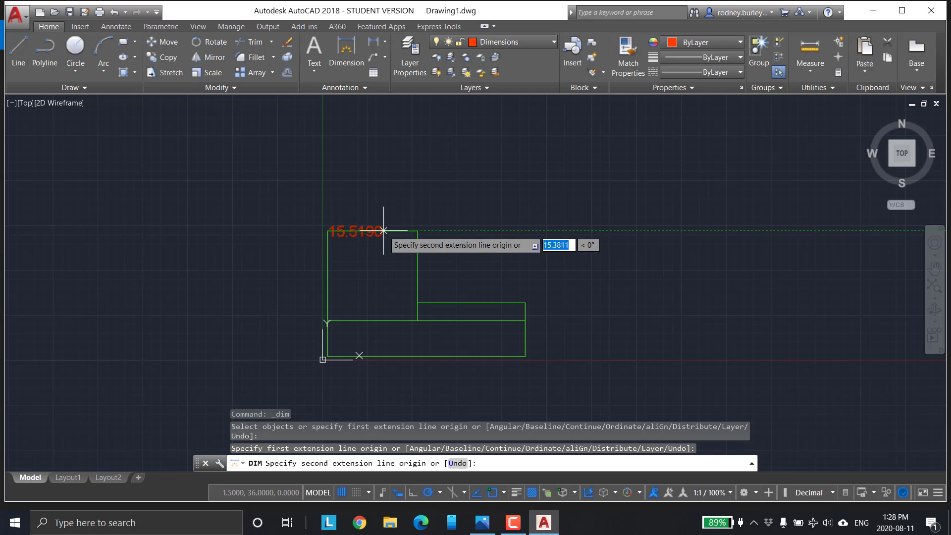
left_click(417, 231)
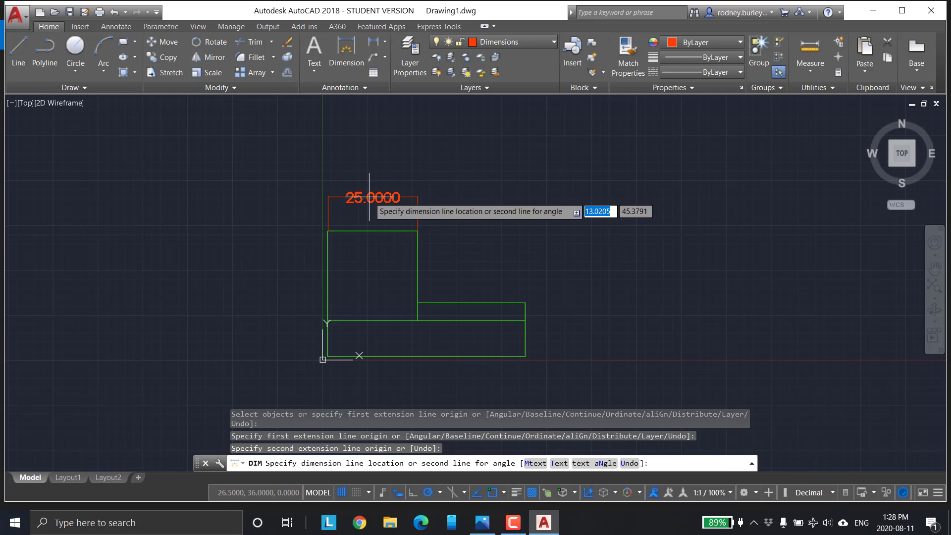
left_click(397, 198)
scroll(397, 197, "up", 5)
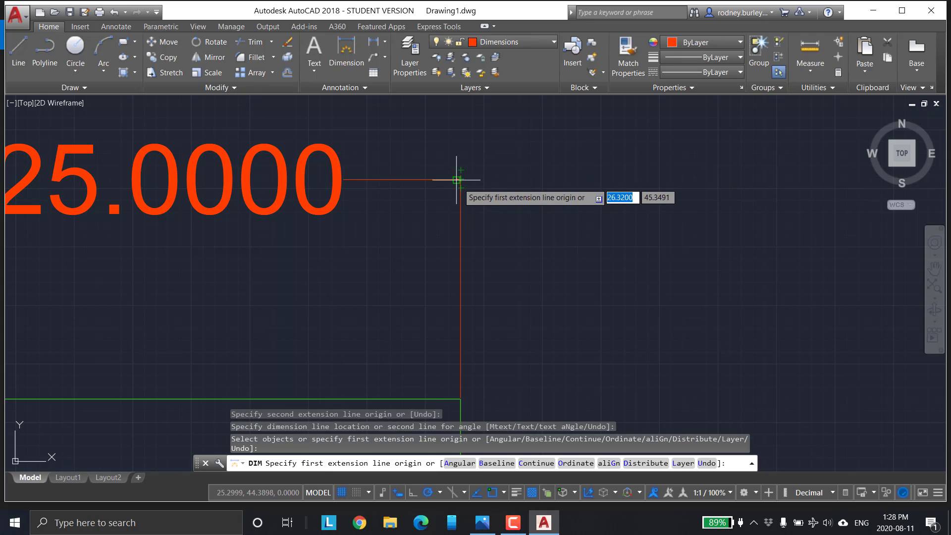
scroll(457, 187, "up", 5)
scroll(473, 213, "down", 8)
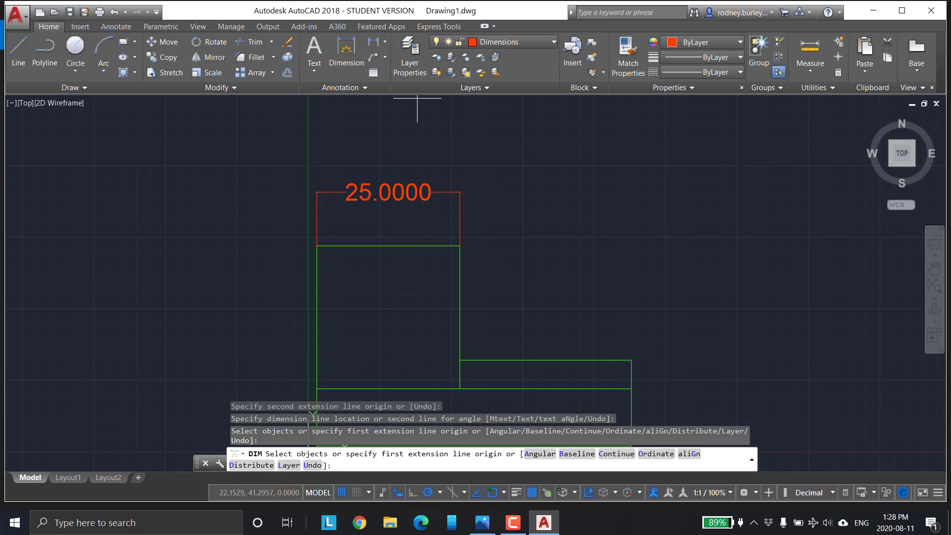
left_click(366, 88)
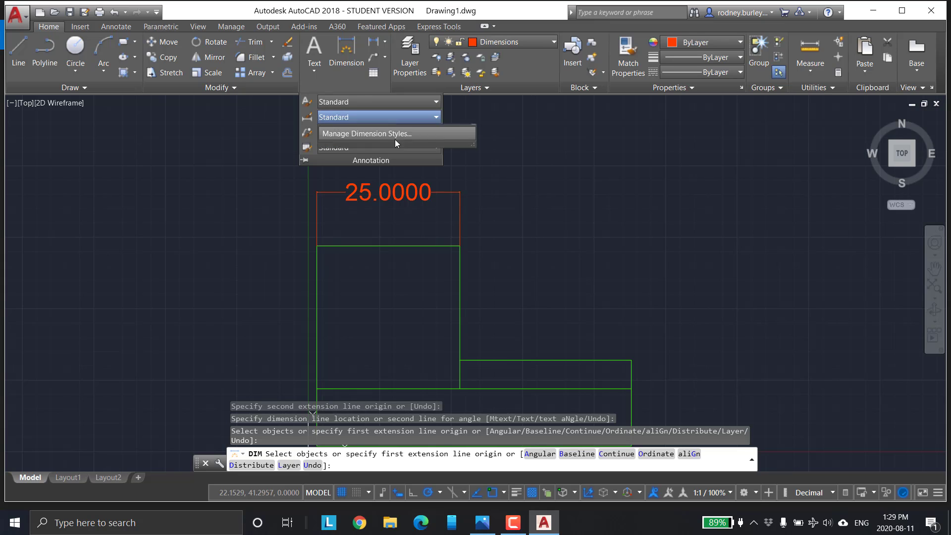
left_click(359, 118)
left_click(416, 101)
left_click(415, 101)
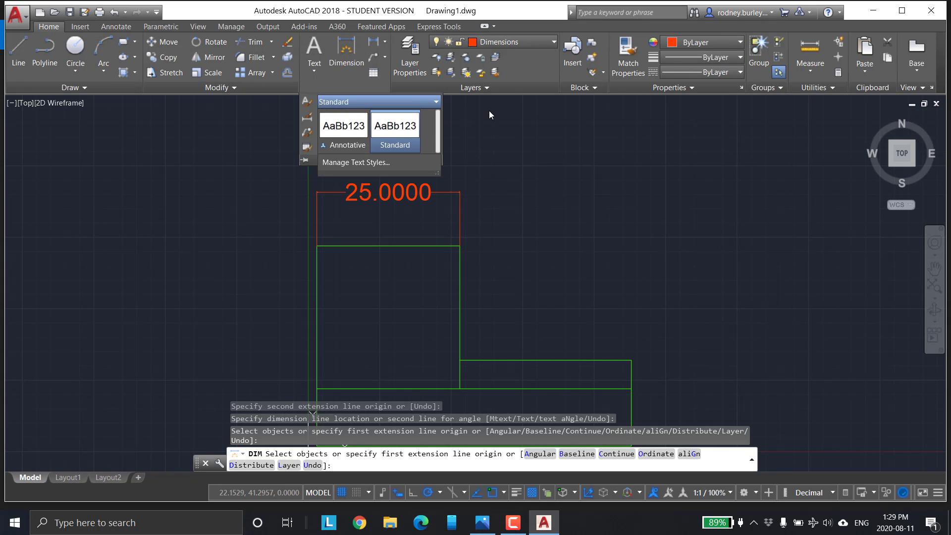
left_click(522, 135)
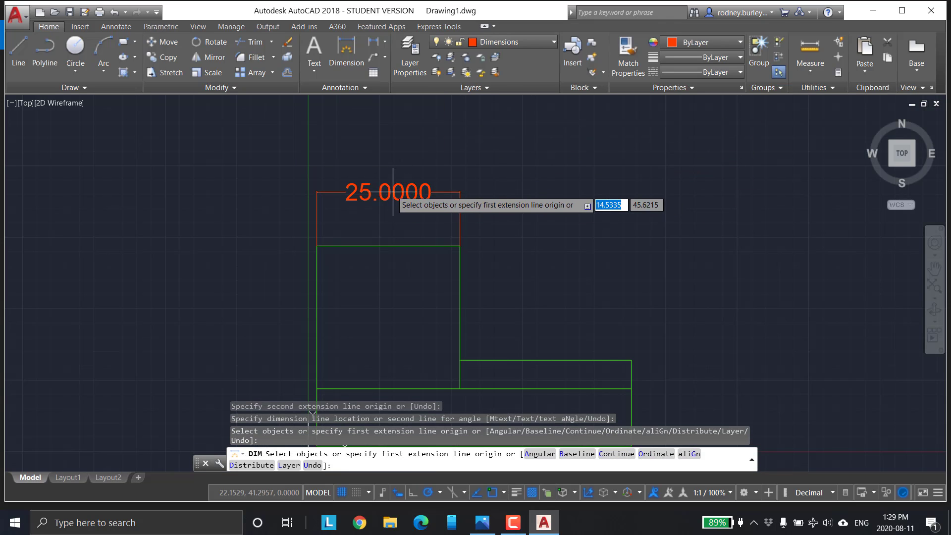
Dimension the front view's overall height from its upper-left to its lower-left corner, placing the dimension line well outside the outline.
middle_click_drag(394, 204, 394, 172)
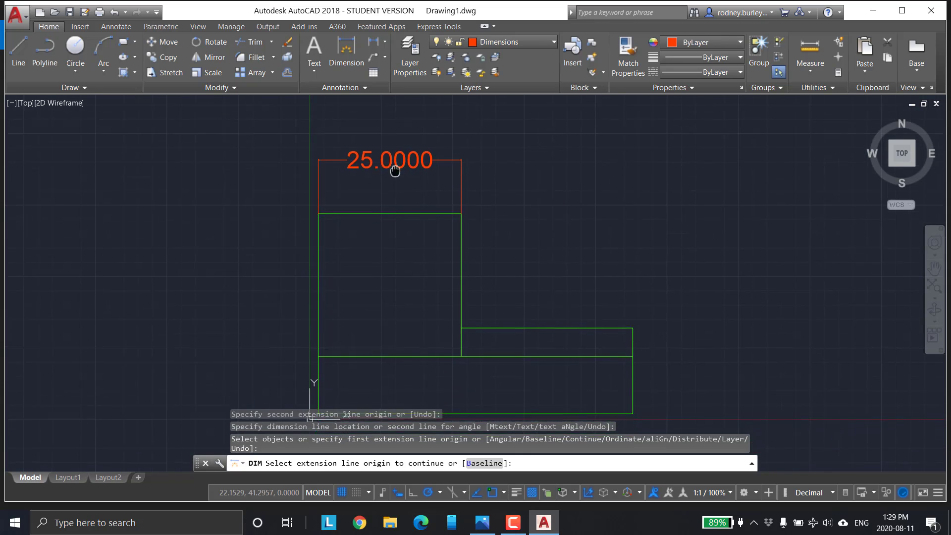
scroll(387, 194, "down", 3)
scroll(394, 189, "up", 3)
scroll(399, 208, "down", 2)
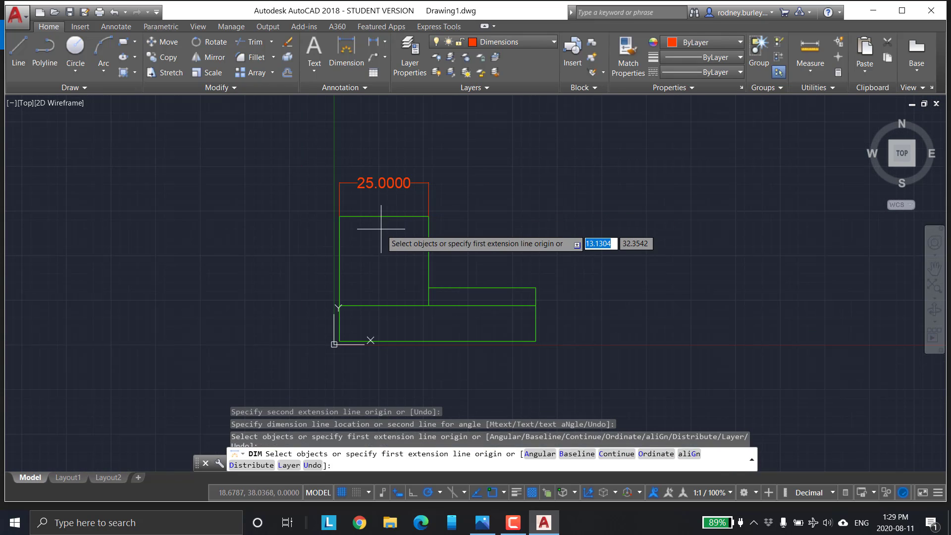
middle_click_drag(380, 229, 369, 205)
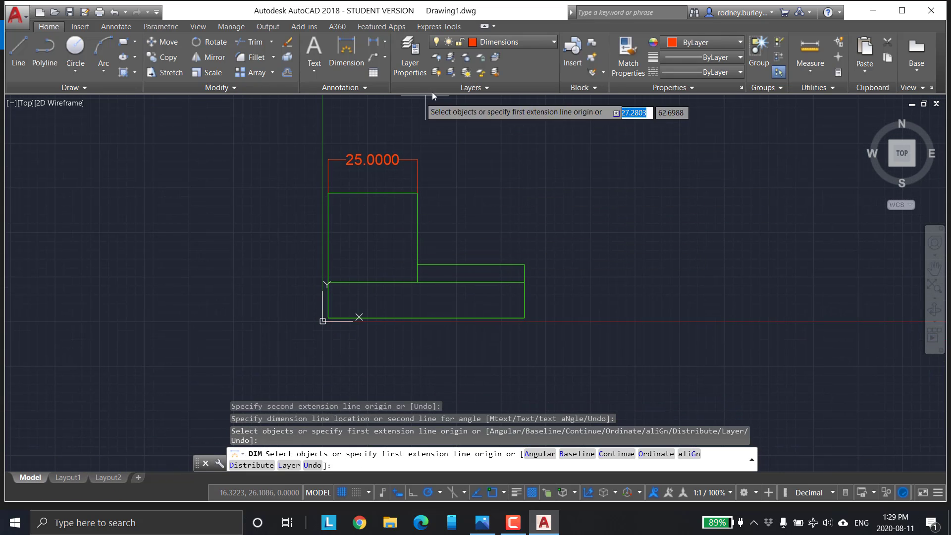
left_click(328, 194)
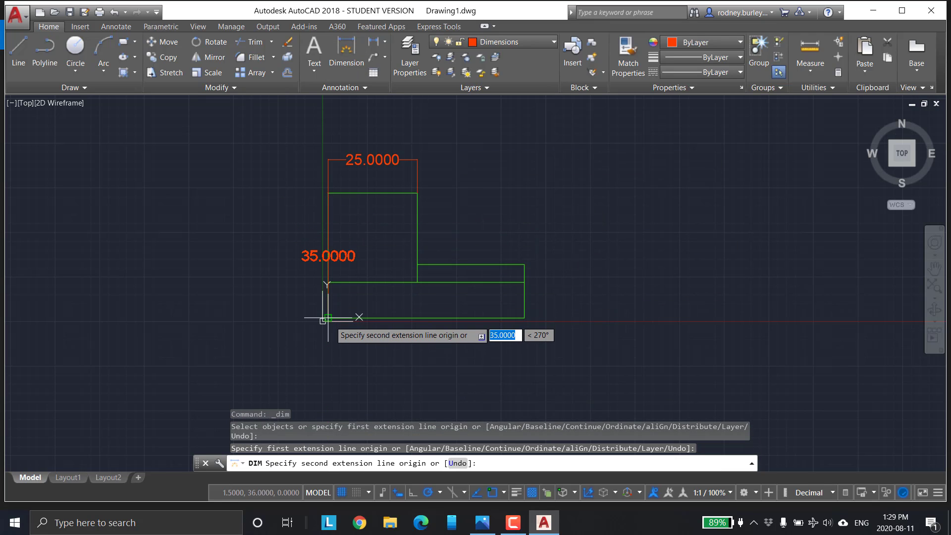
left_click(327, 317)
left_click(249, 288)
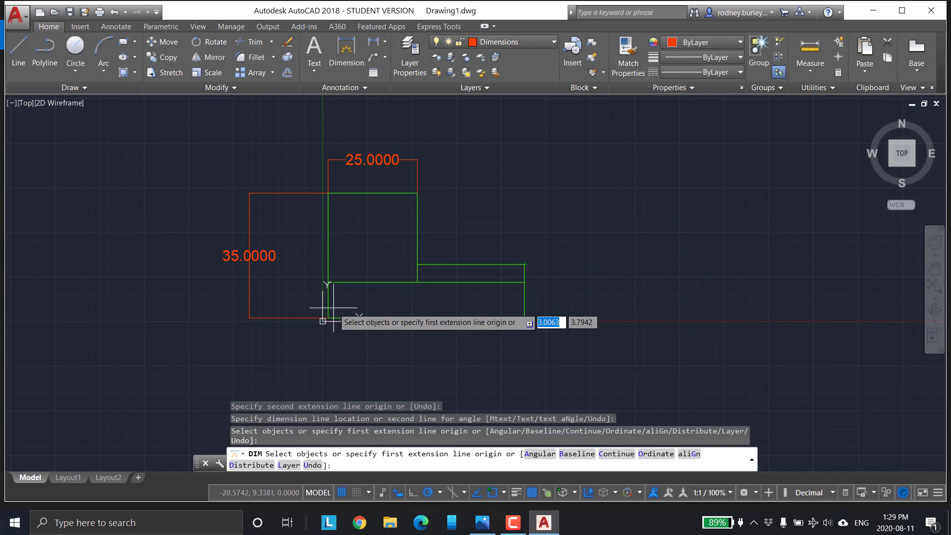
Dimension the front view's overall width between the two ends of its bottom edge, placing the dimension line below the outline.
scroll(328, 318, "up", 5)
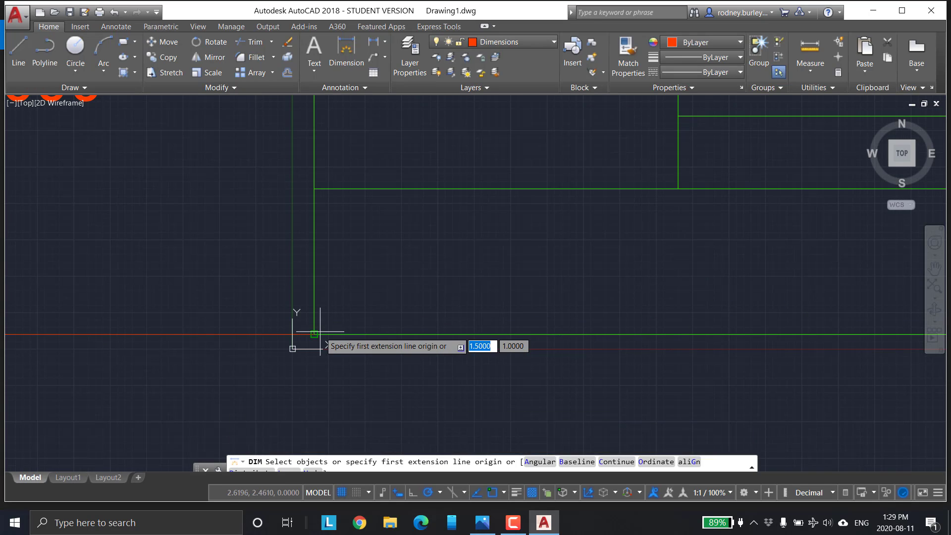
left_click(325, 336)
scroll(325, 335, "down", 5)
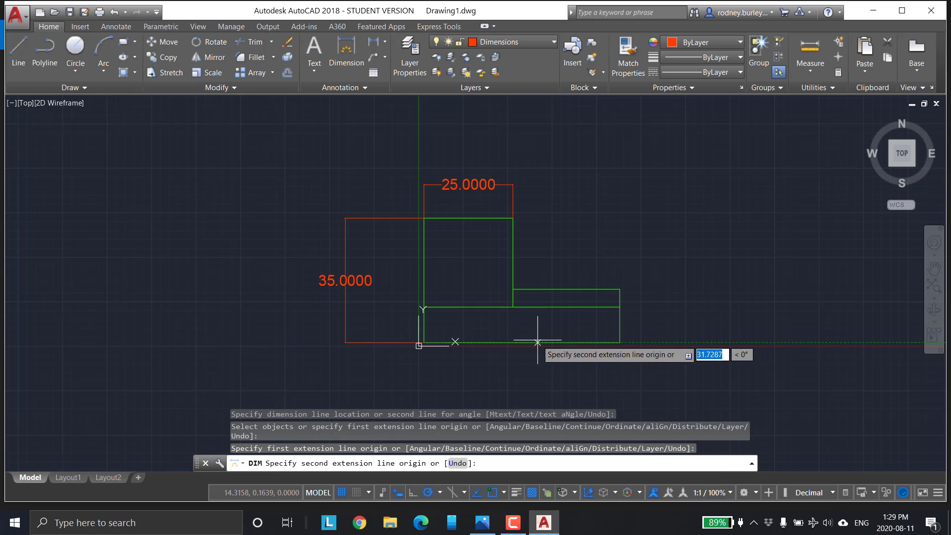
left_click(620, 342)
left_click(545, 378)
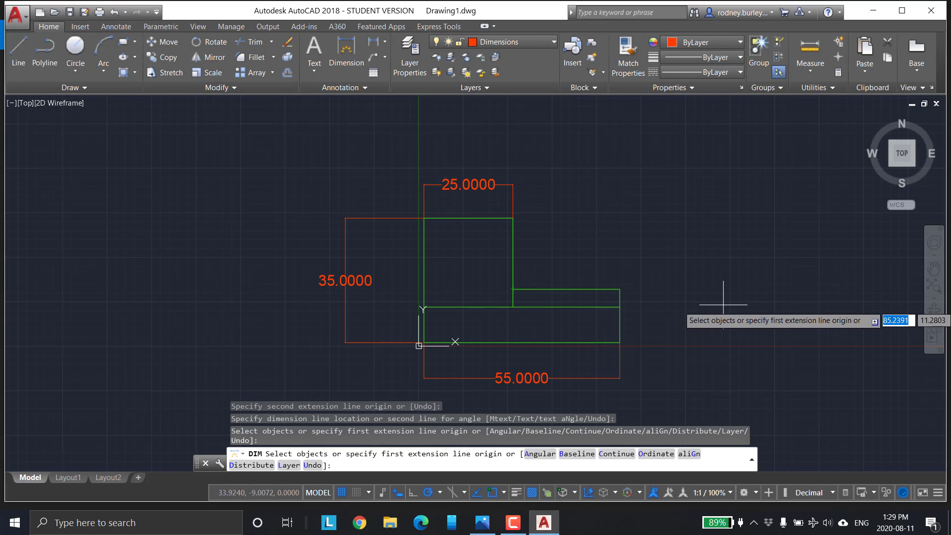
Dimension the height of the lower base block along the front view's right edge, placing the dimension line outside the outline.
middle_click_drag(725, 300, 731, 263)
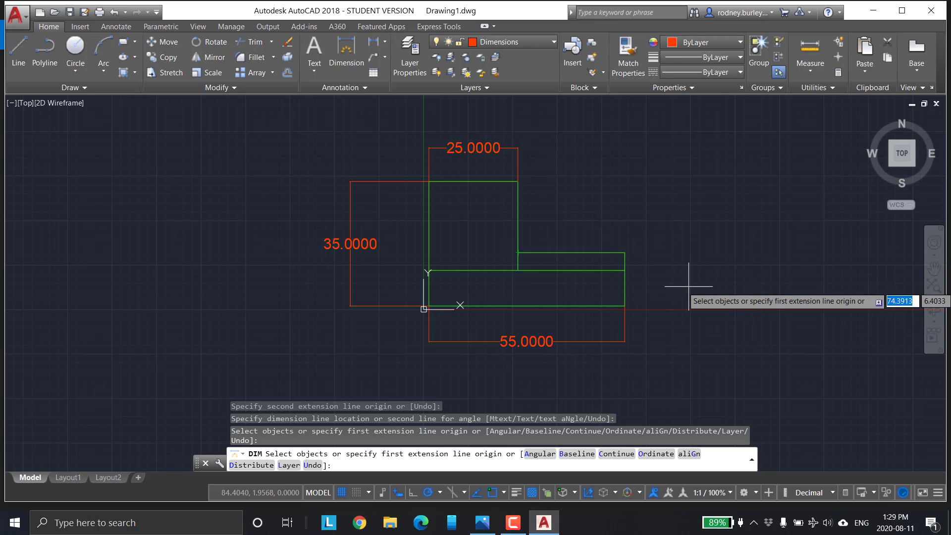
left_click(625, 270)
left_click(625, 306)
left_click(693, 291)
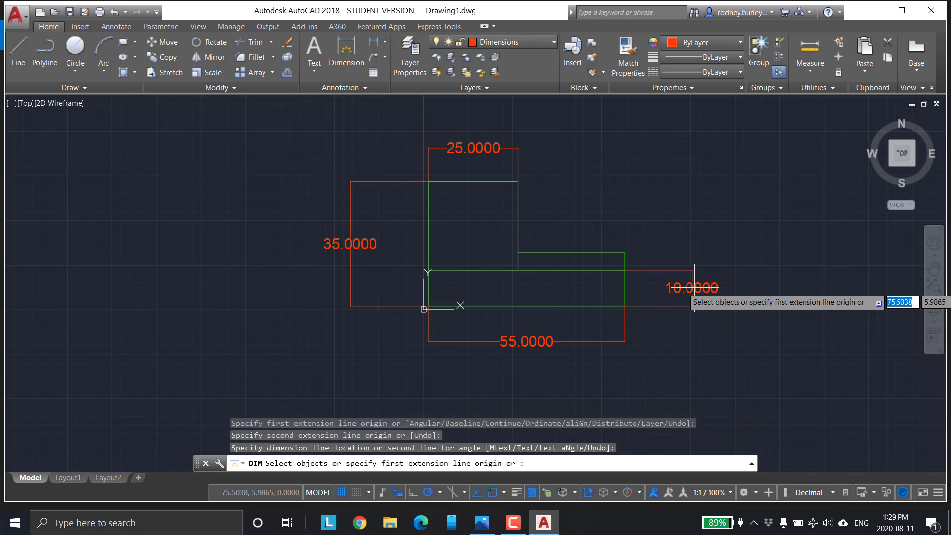
key("Return")
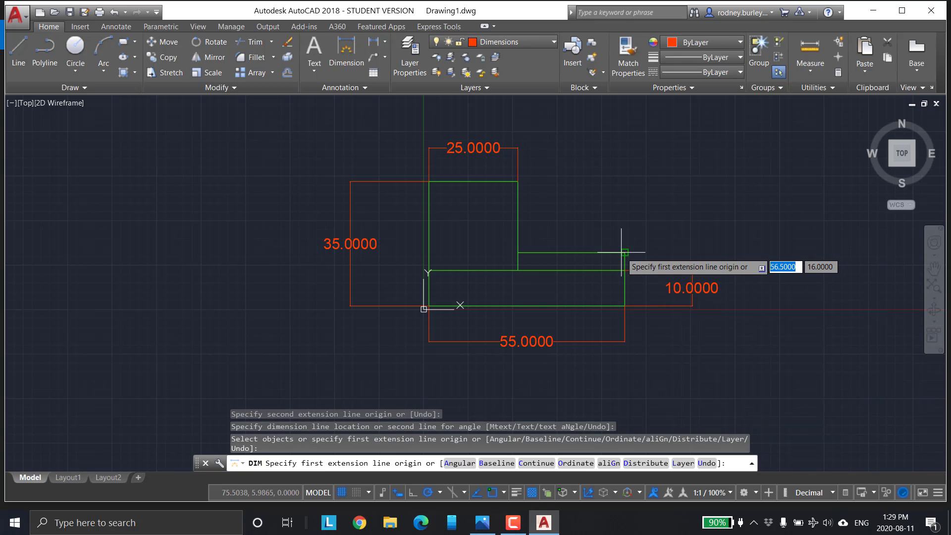
key("Return")
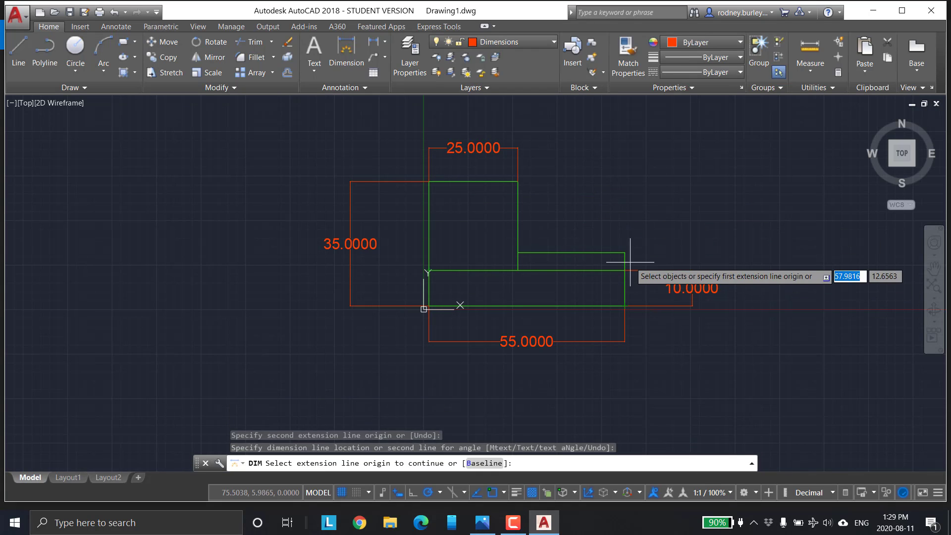
Dimension the upper block's height along its left edge, placing the dimension line between the outline and the overall height dimension.
left_click(429, 182)
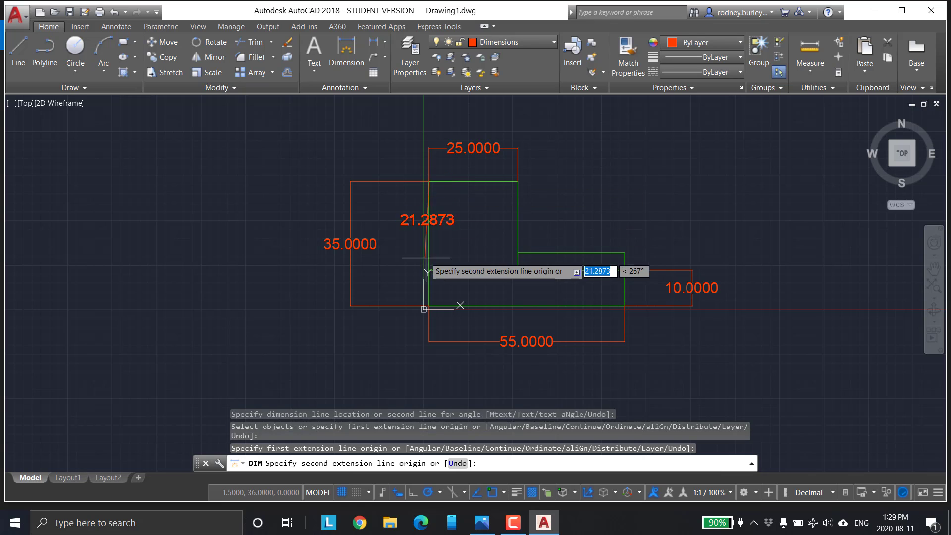
left_click(429, 271)
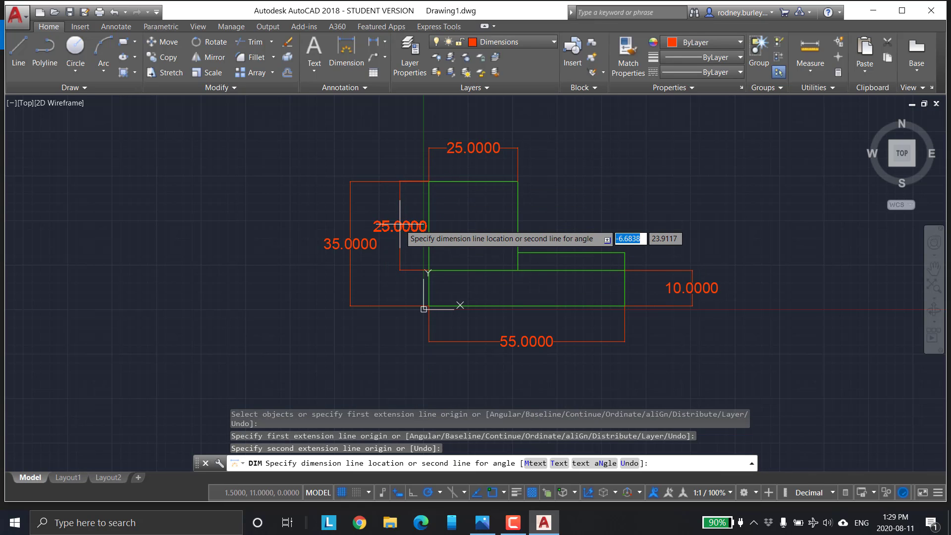
left_click(400, 235)
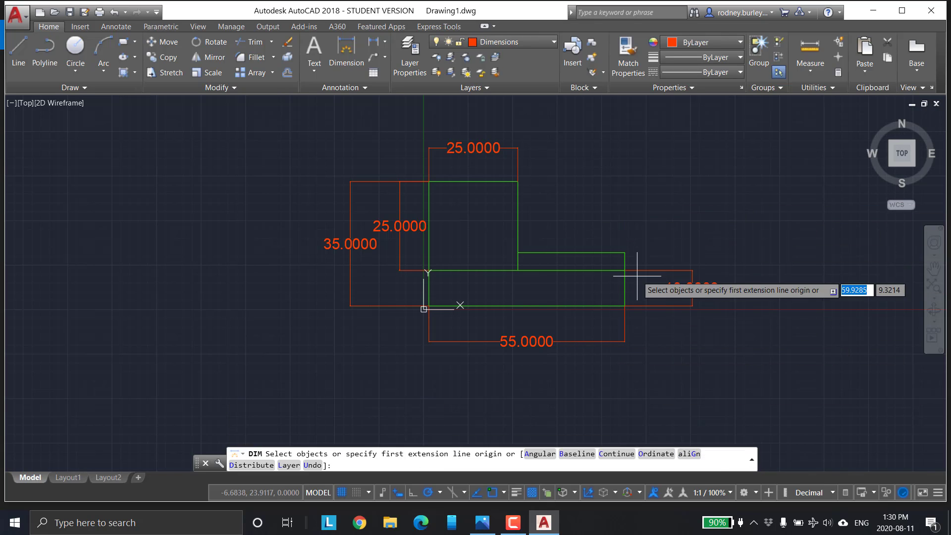
scroll(616, 209, "up", 2)
scroll(615, 223, "down", 2)
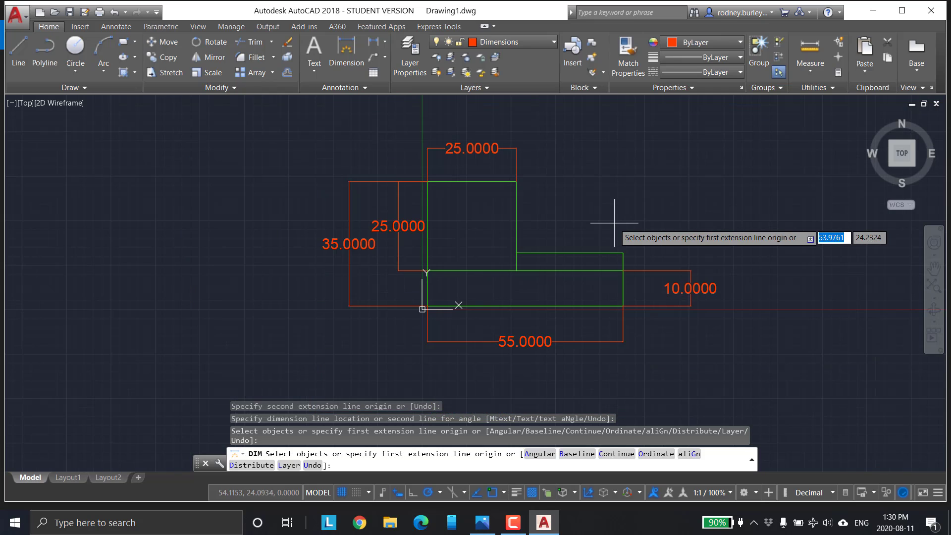
scroll(548, 238, "up", 1)
scroll(630, 202, "down", 1)
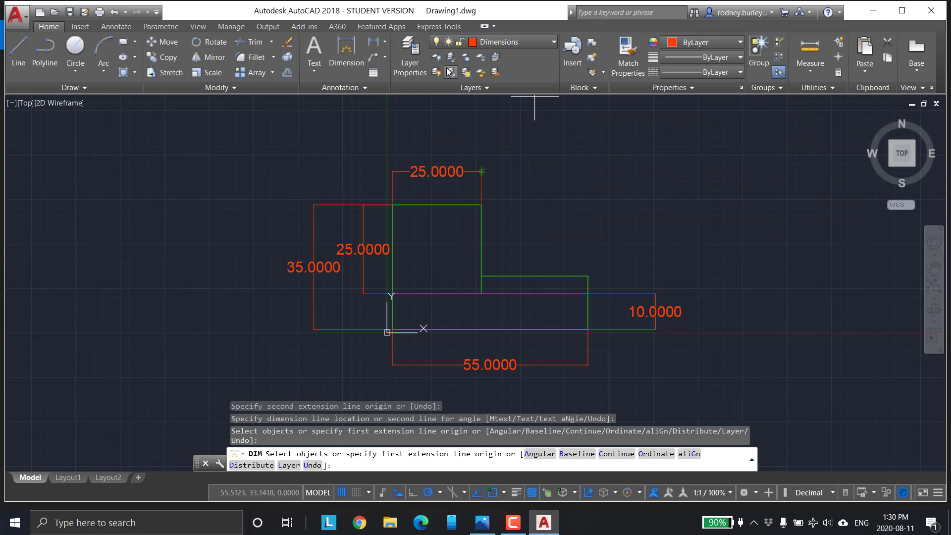
Make the Object layer current and turn off the Dimensions layer.
left_click(411, 52)
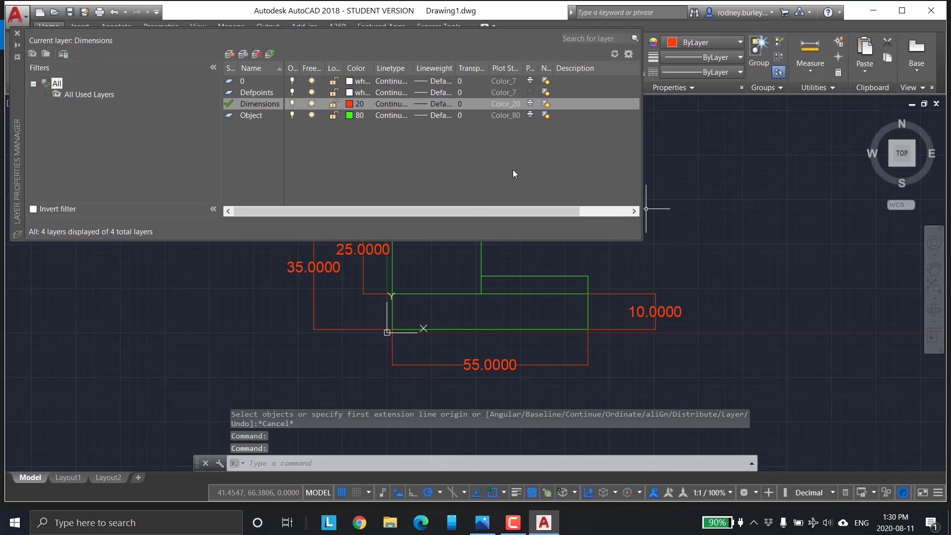
double_click(250, 115)
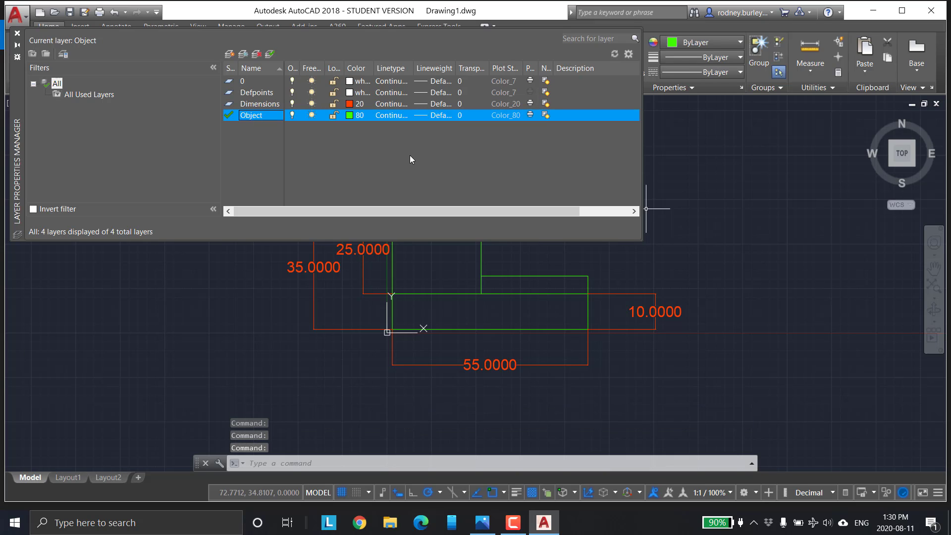
left_click(292, 105)
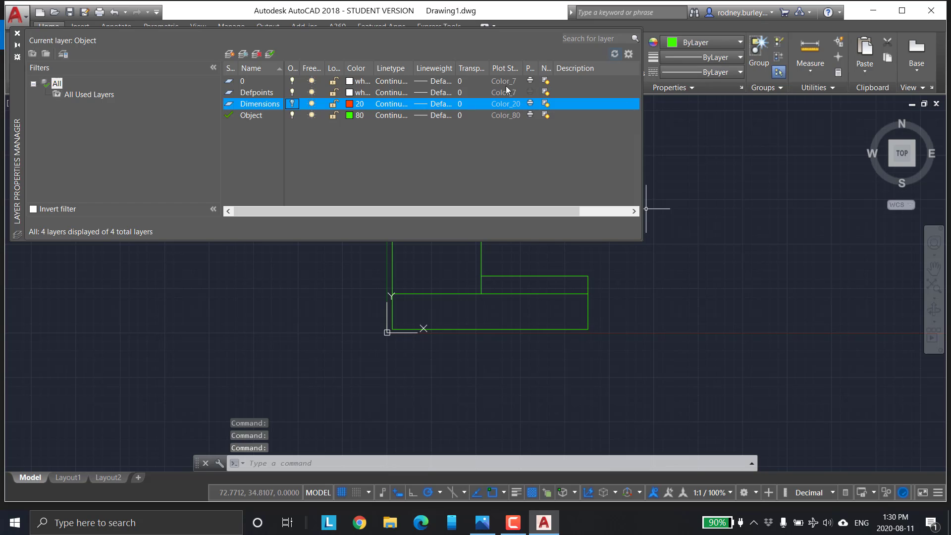
left_click(16, 33)
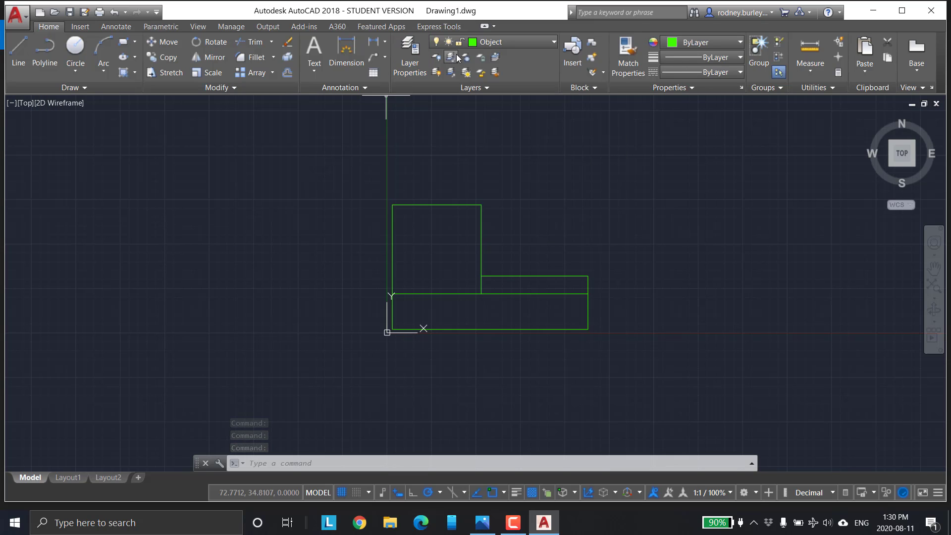
Turn the Dimensions layer back on and dismiss the layer properties.
left_click(410, 55)
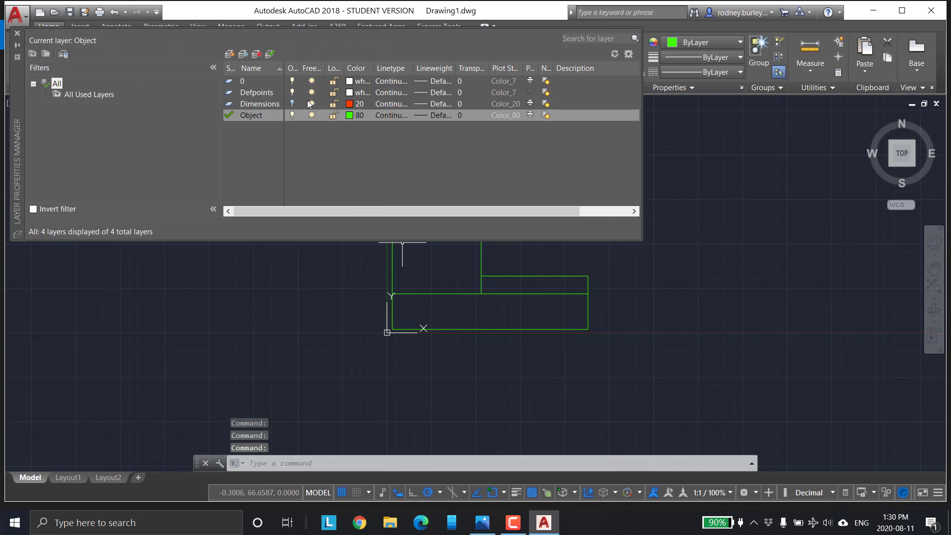
left_click(292, 104)
left_click(739, 214)
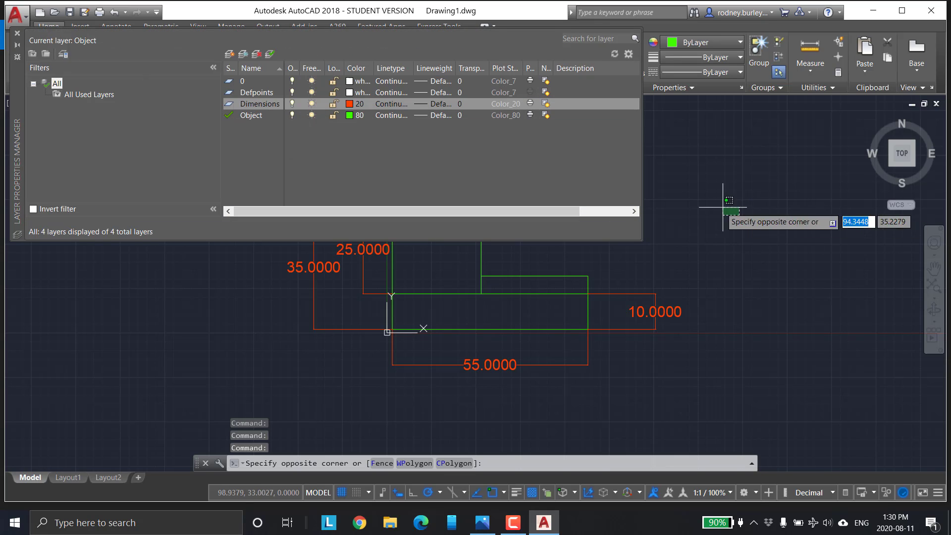
left_click(17, 33)
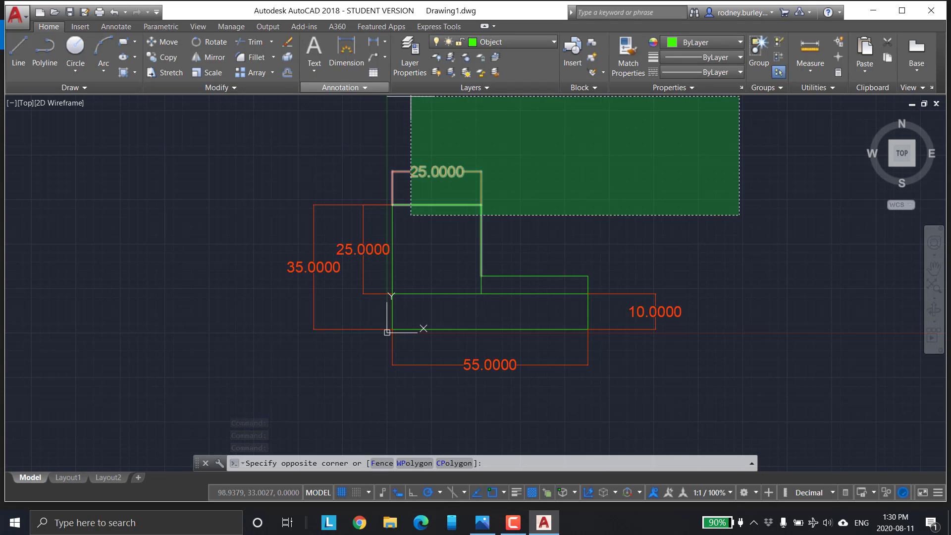
left_click(609, 229)
scroll(532, 196, "up", 2)
scroll(507, 221, "down", 2)
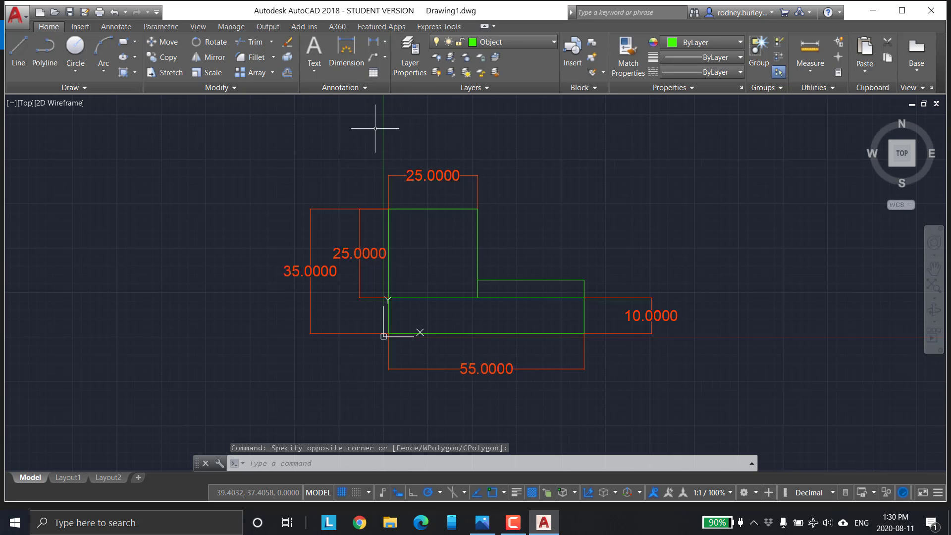
Delete the dimensions of the upper block's top edge, the overall width and the base block's height.
left_click(432, 169)
key("Delete")
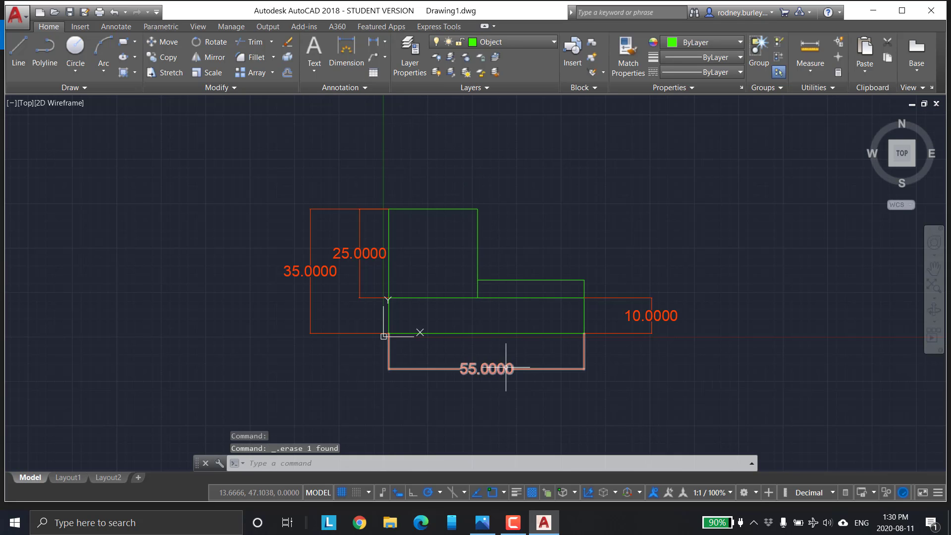
left_click(486, 369)
key("Delete")
left_click(651, 316)
key("Delete")
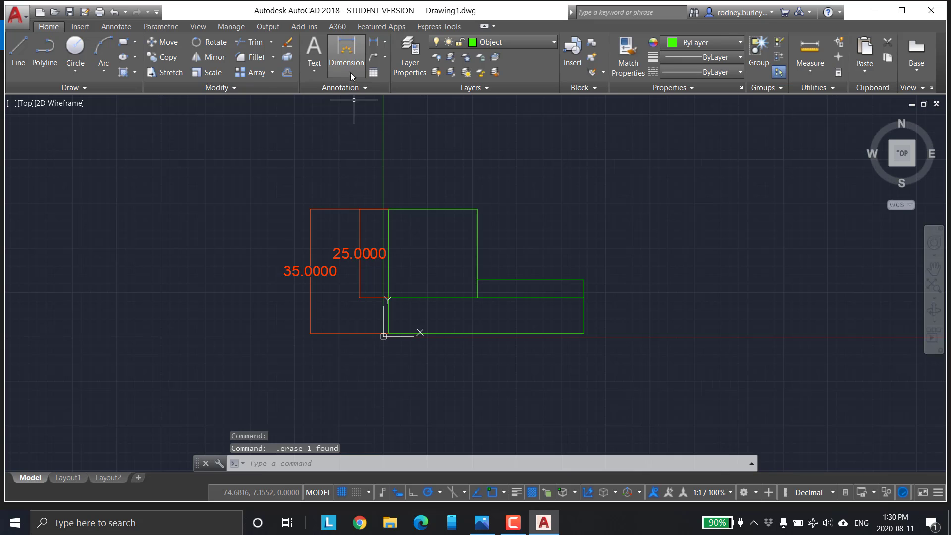
Modify the Standard dimension style to a text height of 2 and an arrow size of 1.
left_click(360, 87)
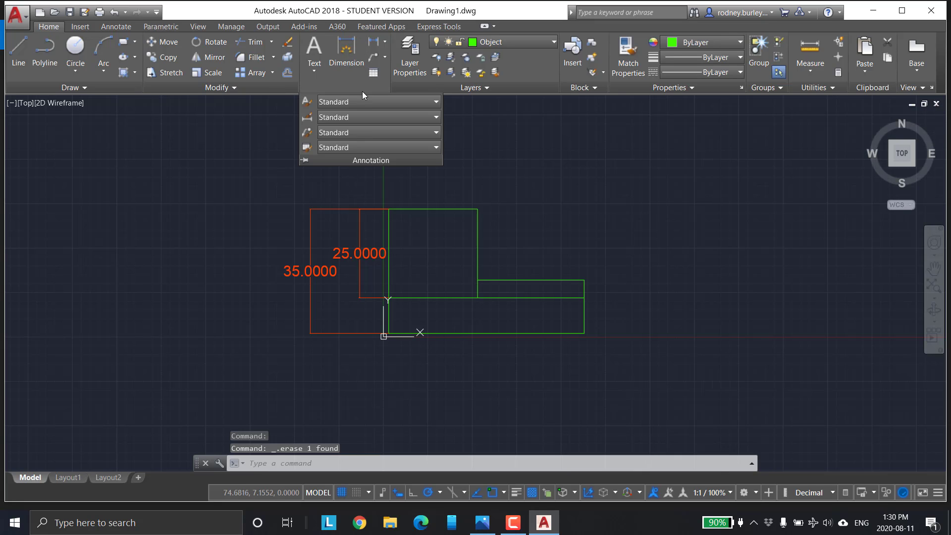
left_click(358, 118)
left_click(372, 192)
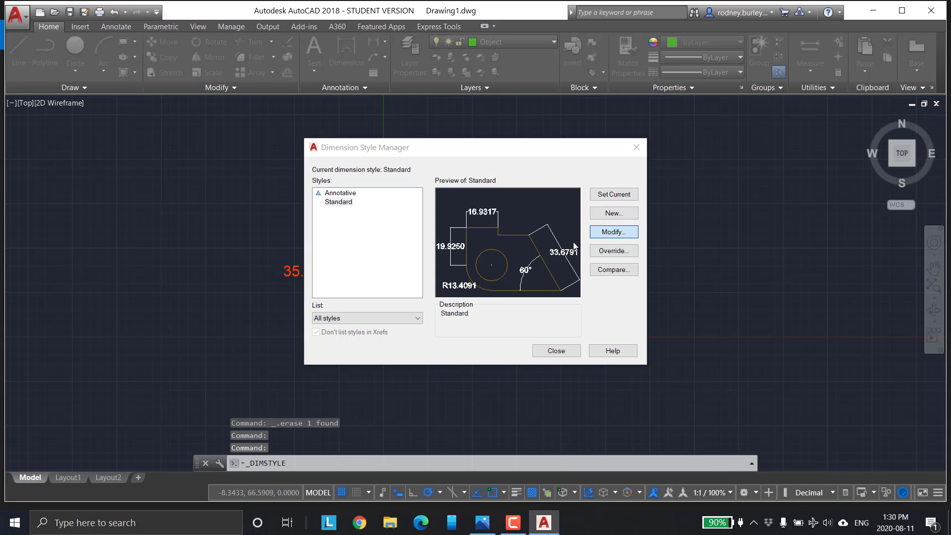
left_click(614, 233)
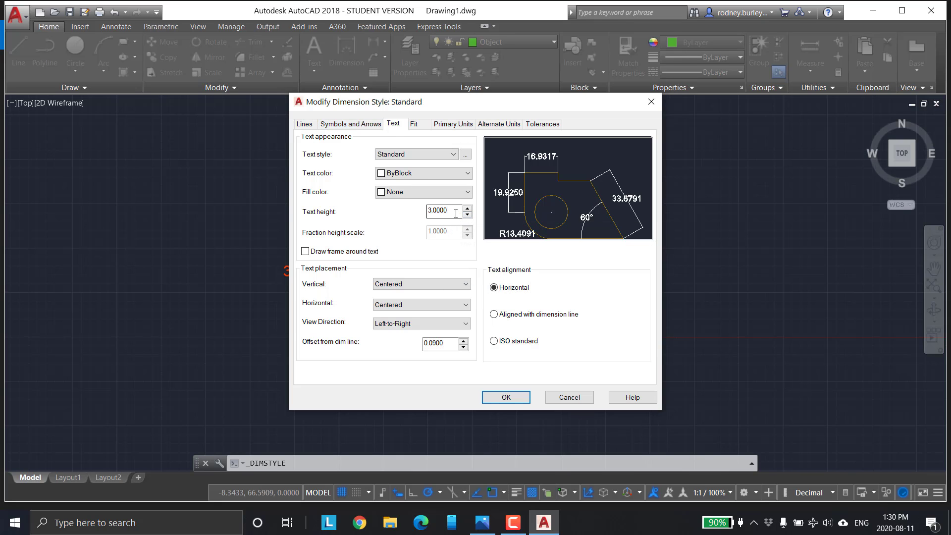
left_click_drag(456, 213, 436, 213)
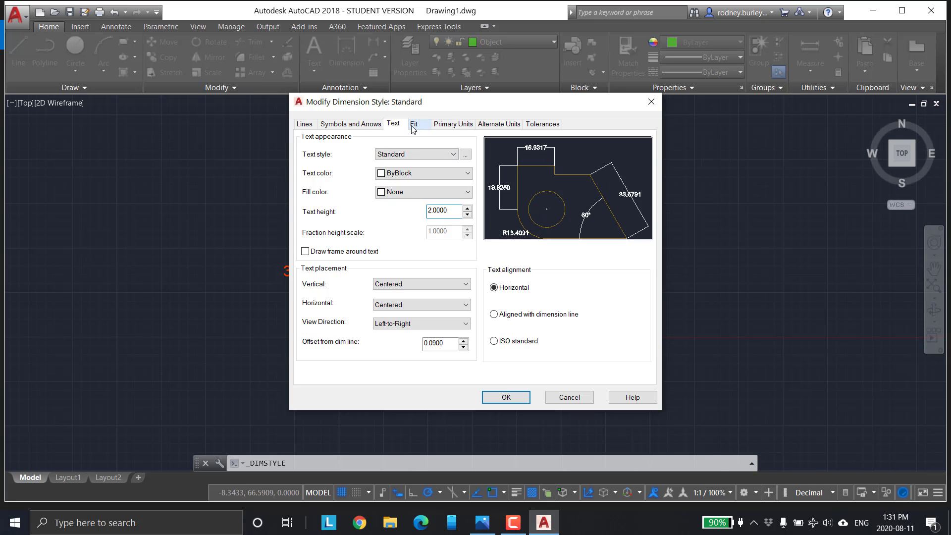
left_click(355, 124)
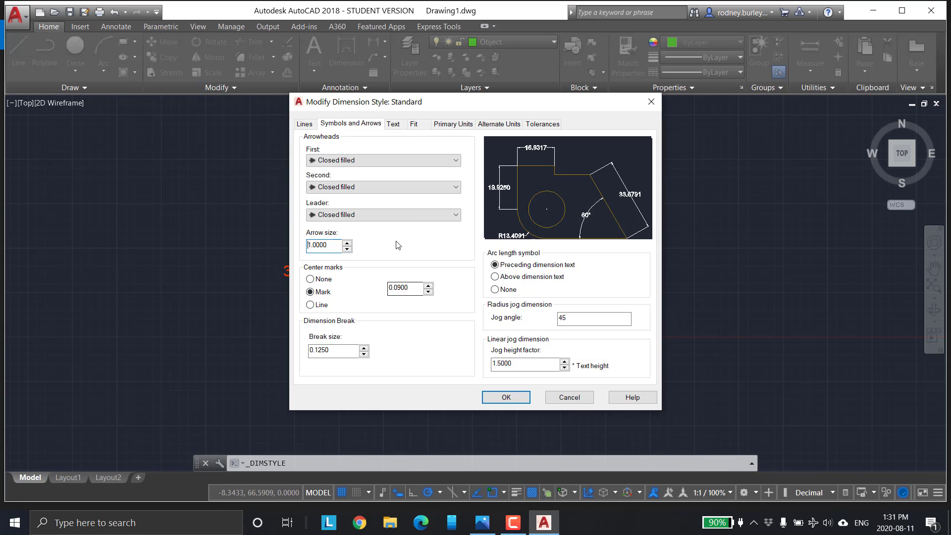
Set the Standard dimension style's linear precision to 0.00 and apply the style changes.
left_click(415, 124)
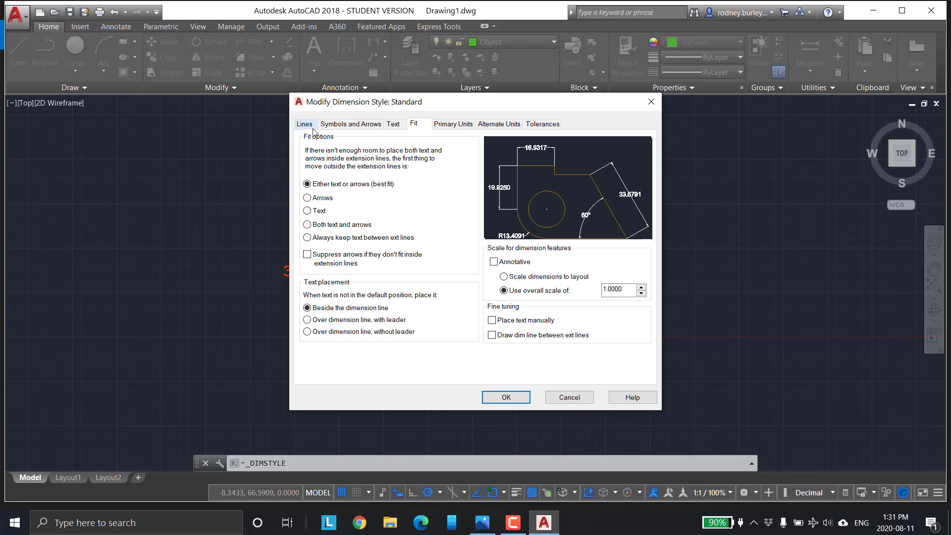
left_click(454, 126)
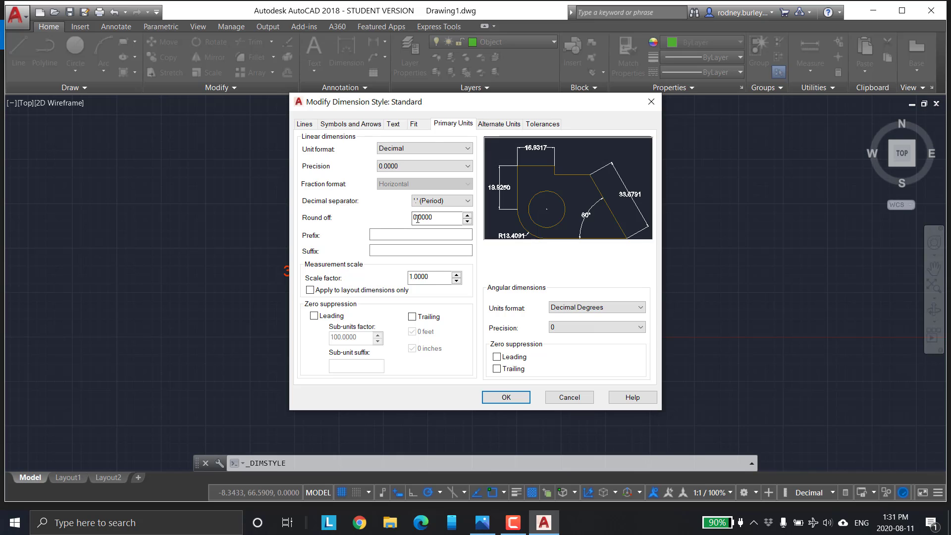
double_click(417, 219)
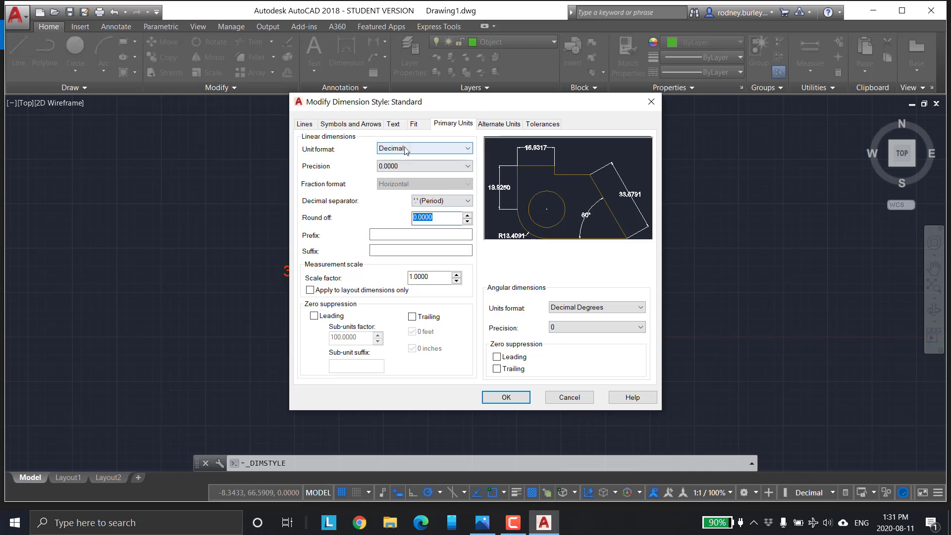
left_click(421, 166)
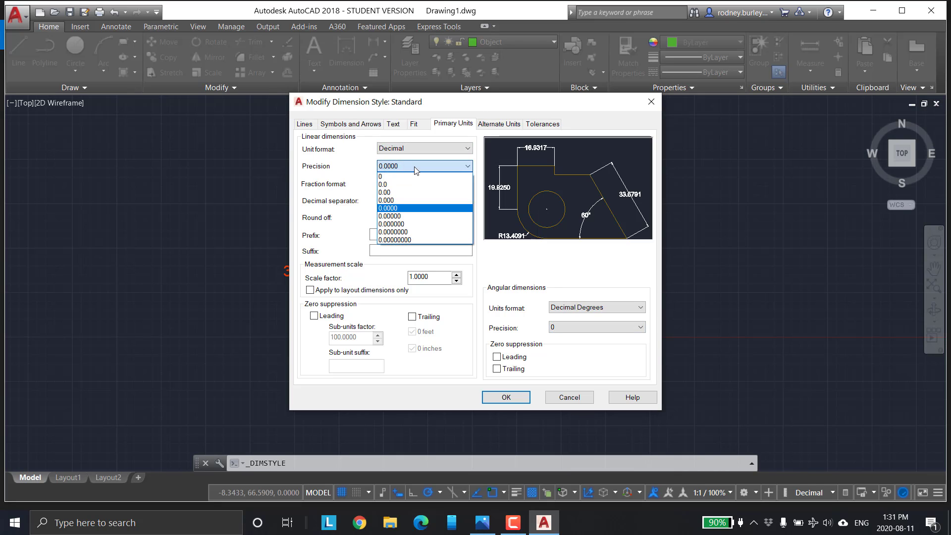
left_click(394, 192)
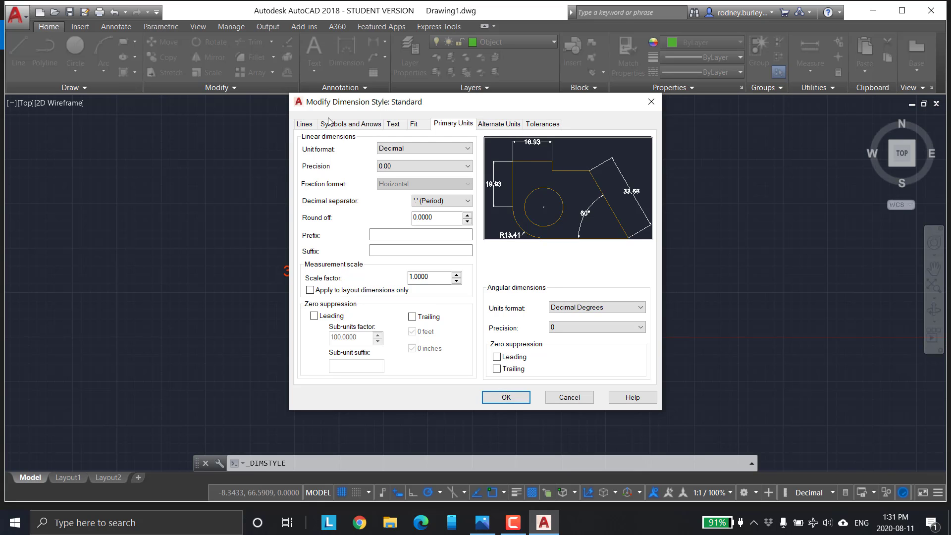
left_click(506, 397)
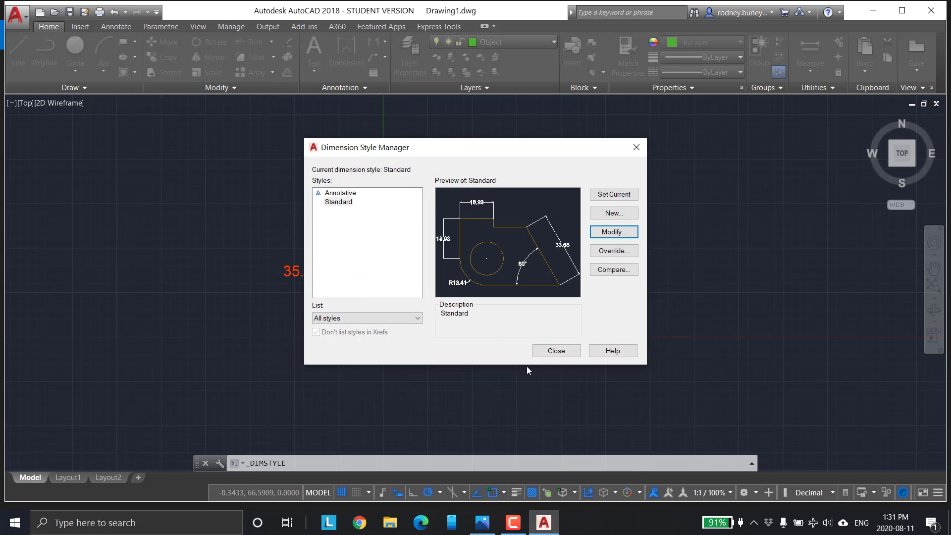
left_click(556, 351)
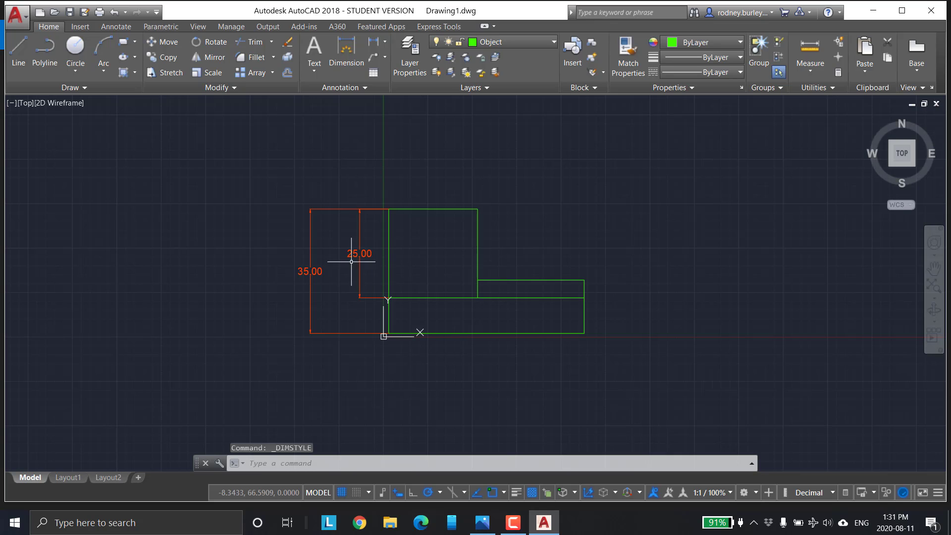
Dimension the upper block's top edge, placing the dimension line above the outline.
left_click(354, 255)
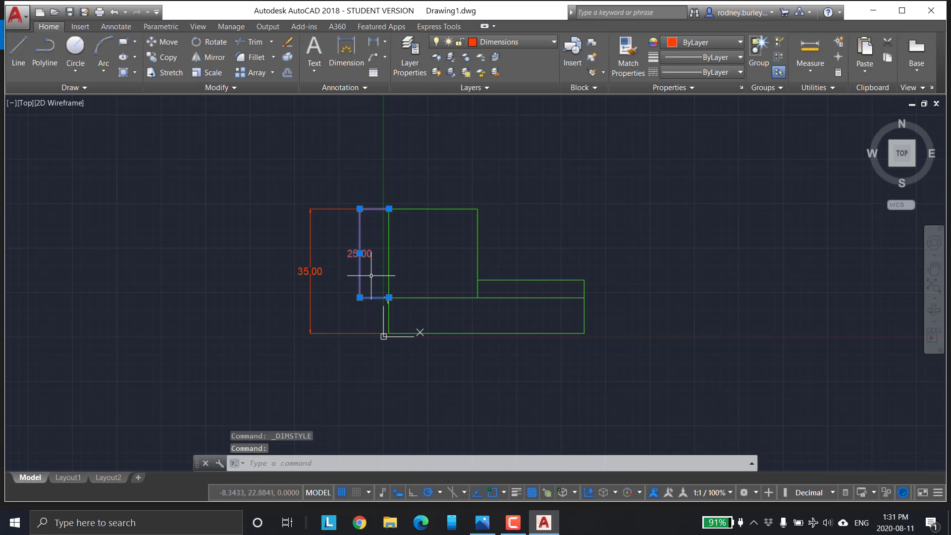
scroll(375, 271, "up", 4)
scroll(445, 234, "down", 2)
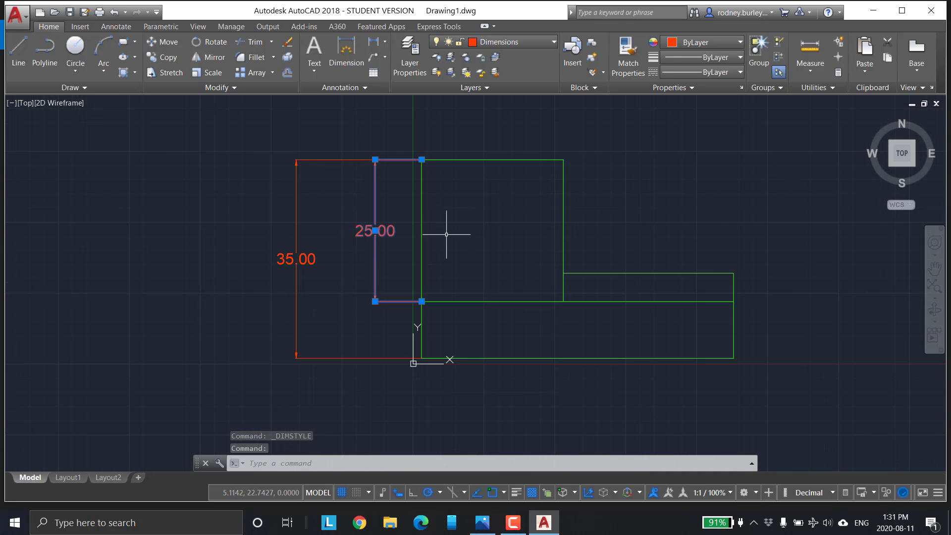
left_click(546, 127)
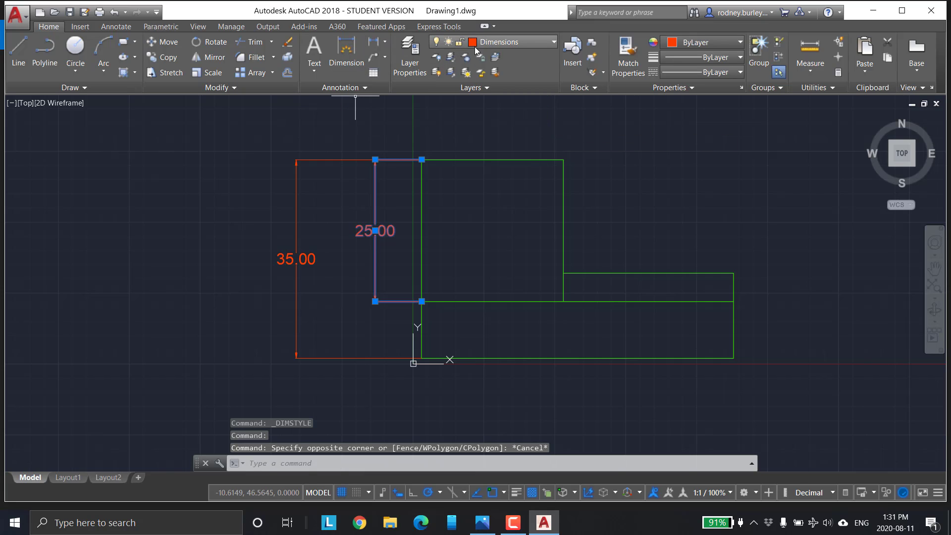
middle_click_drag(469, 112, 392, 180)
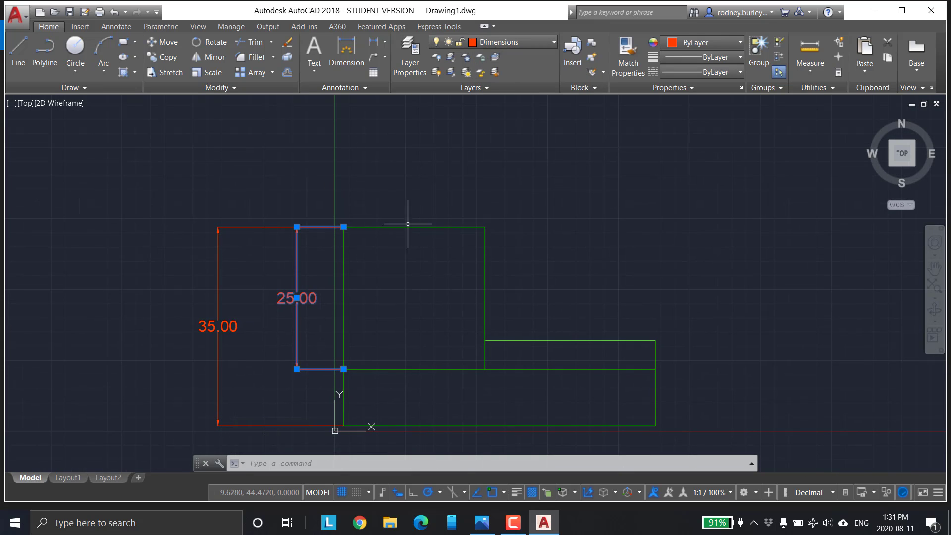
left_click(346, 50)
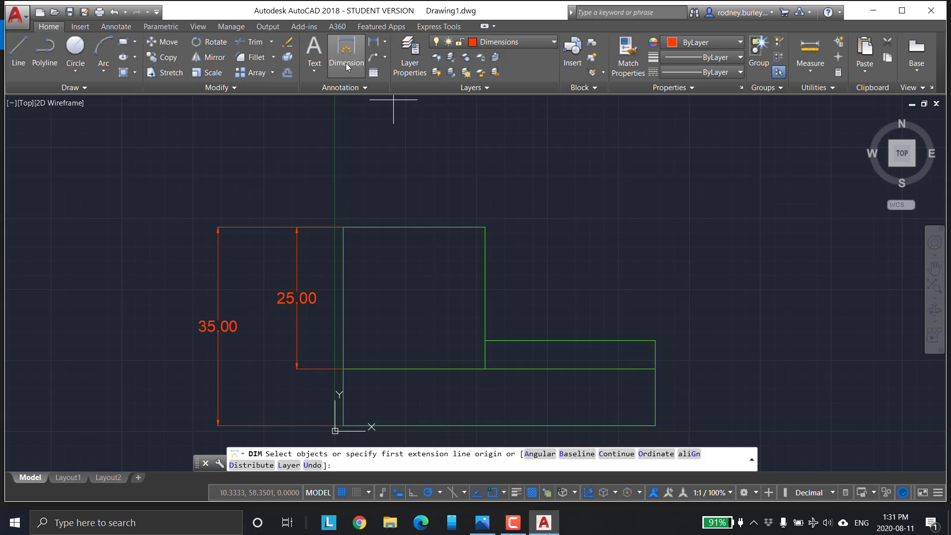
left_click(343, 227)
left_click(485, 227)
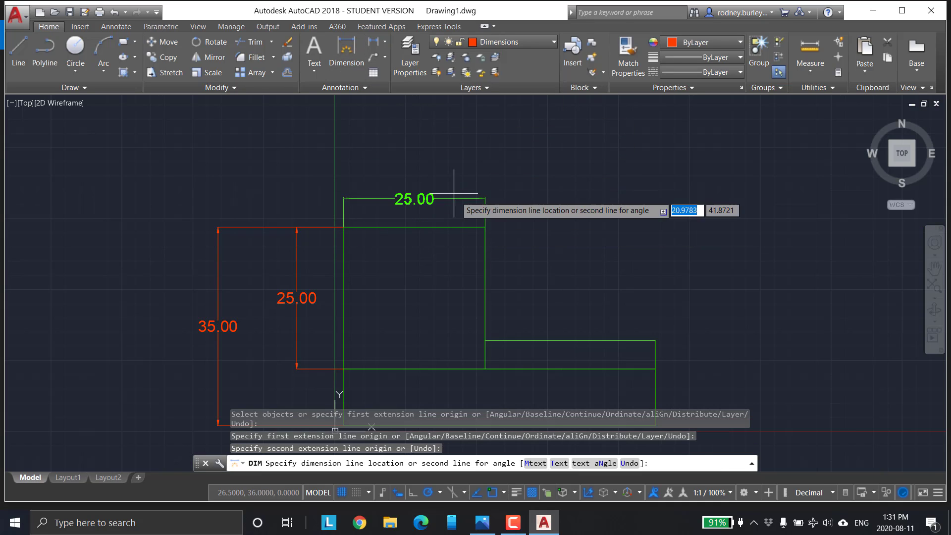
left_click(398, 159)
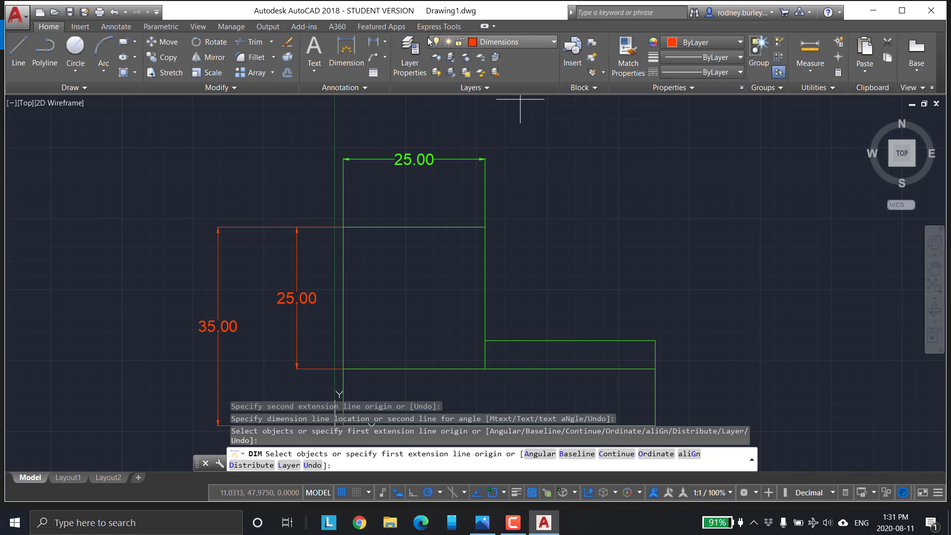
Check which layer is current and delete the dimension above the upper block.
left_click(410, 53)
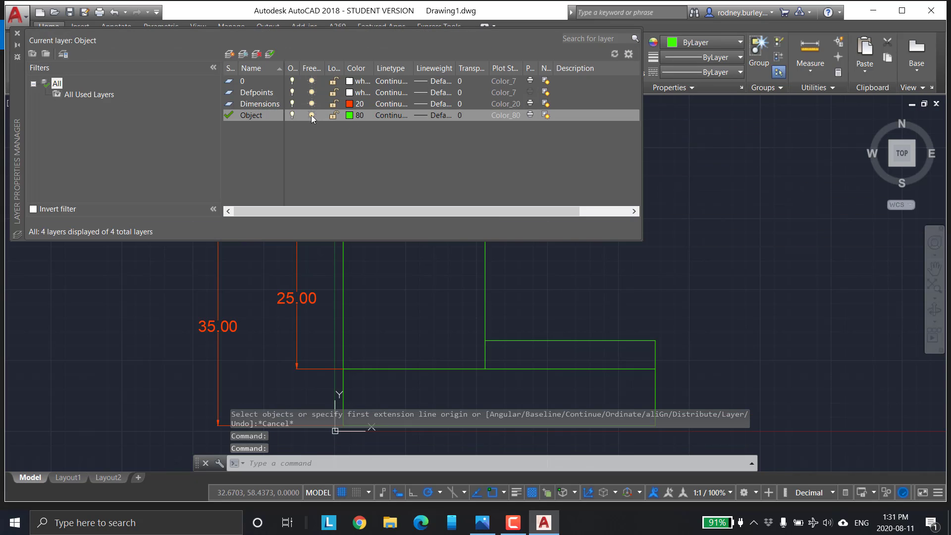
key("Escape")
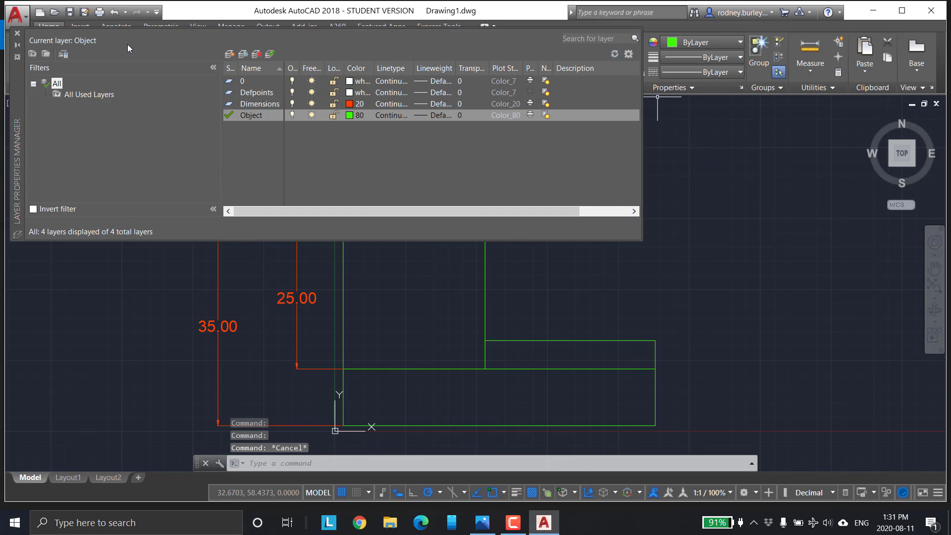
left_click(18, 33)
left_click(406, 161)
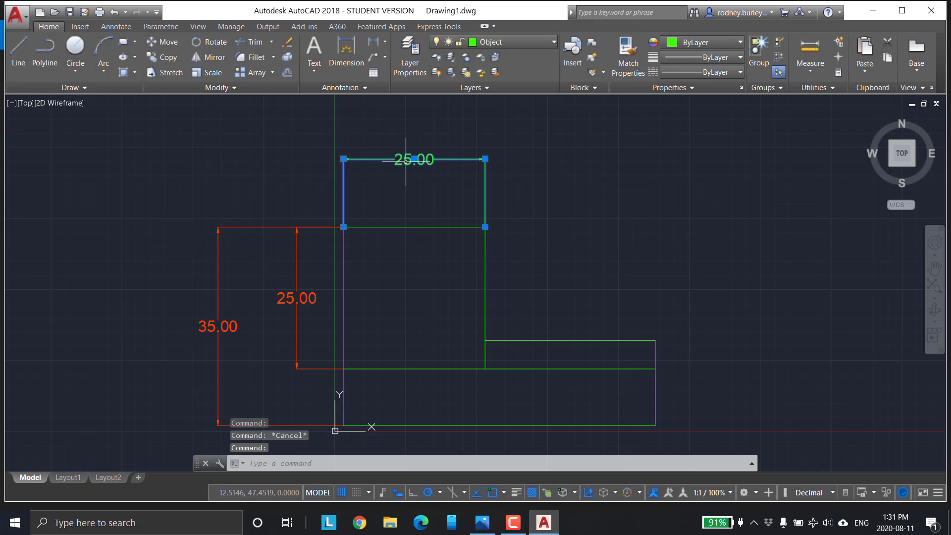
key("Delete")
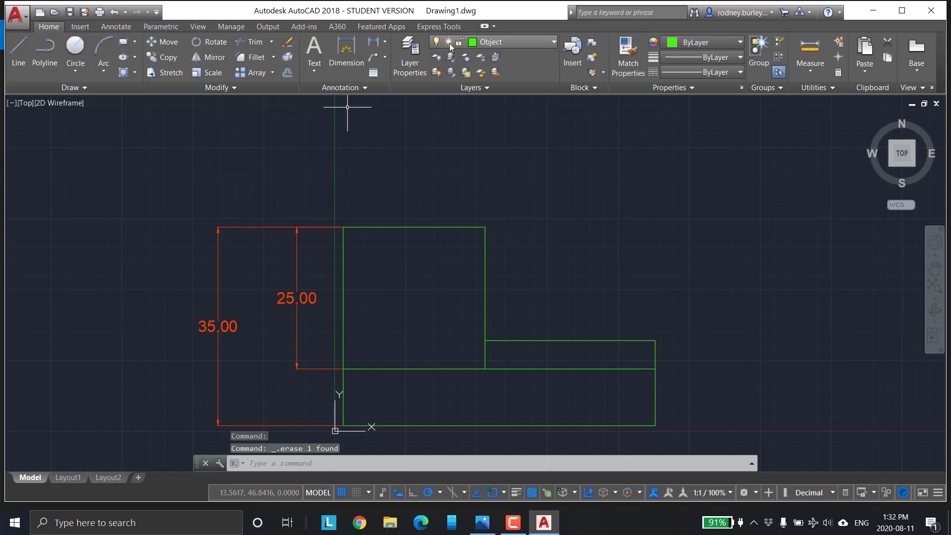
Make the Dimensions layer current and dismiss the layer properties.
left_click(411, 55)
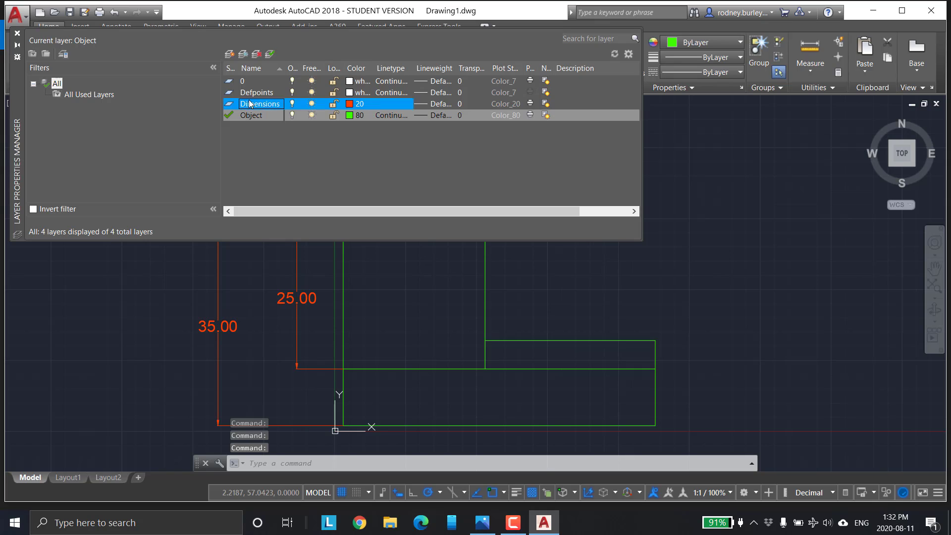
double_click(270, 104)
left_click(17, 32)
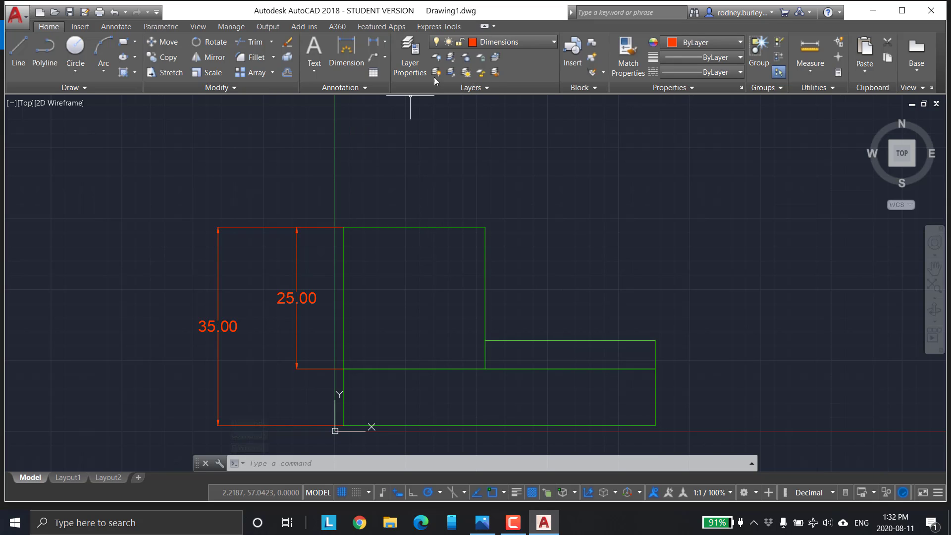
Dimension the upper block's width along its top edge on the Dimensions layer, with the dimension line above the outline.
left_click(348, 50)
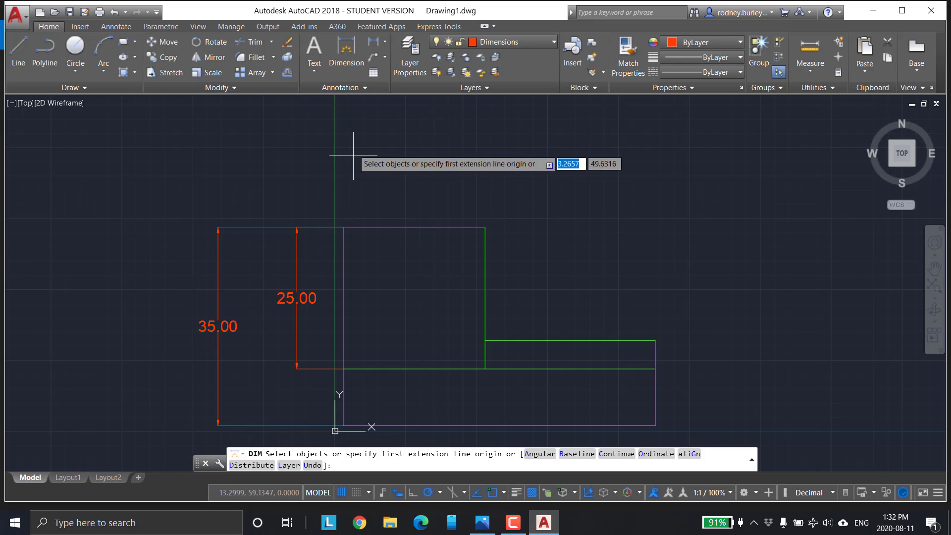
left_click(343, 228)
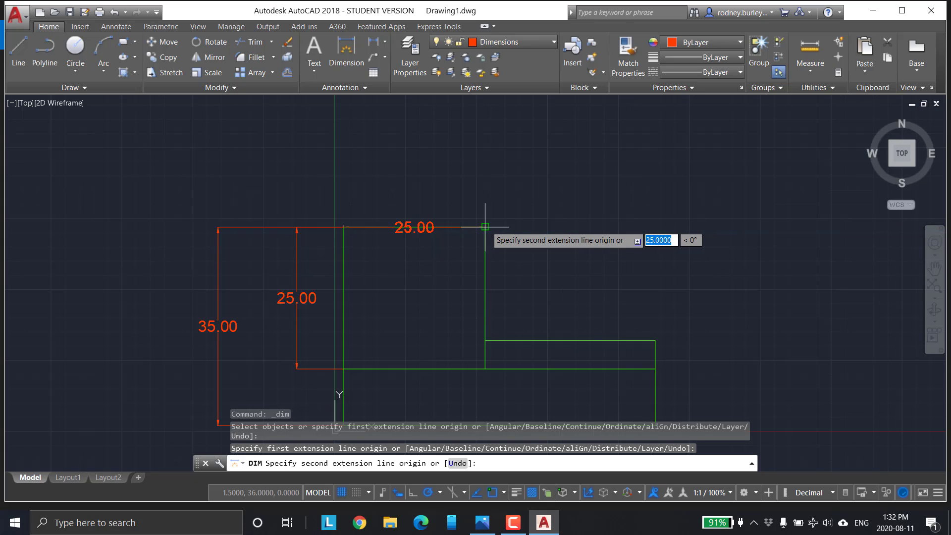
left_click(485, 228)
left_click(417, 170)
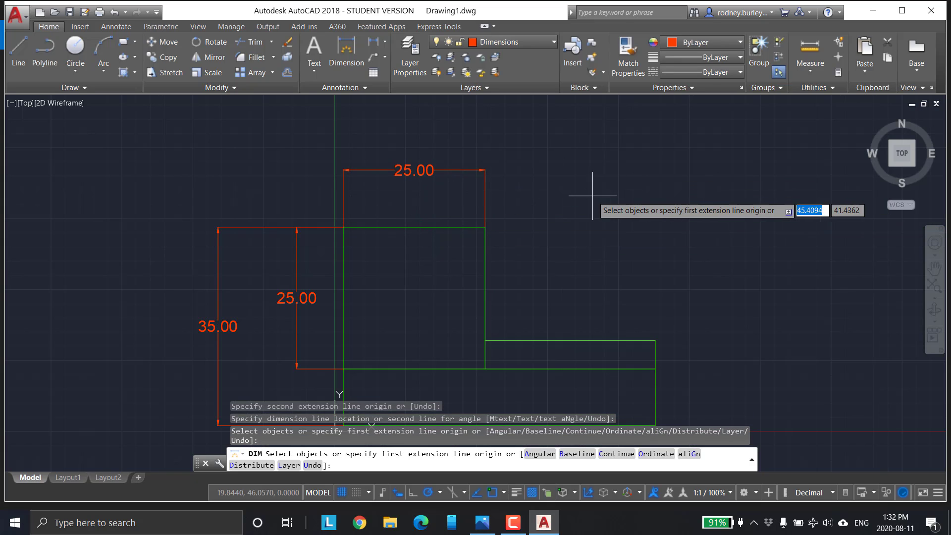
Examine the extension line offsets from the outline at the upper block's top corners.
scroll(514, 187, "up", 2)
scroll(471, 171, "up", 2)
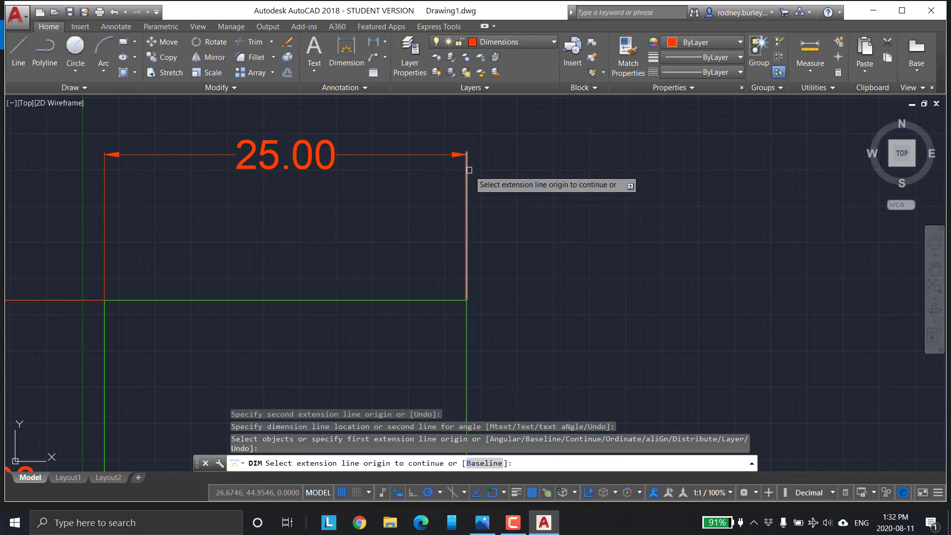
scroll(464, 175, "down", 2)
scroll(618, 243, "down", 2)
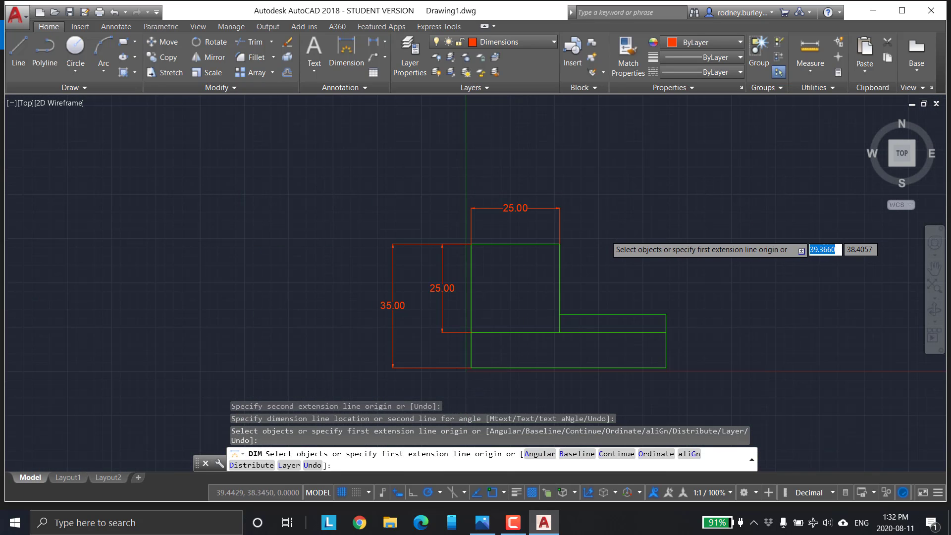
scroll(586, 251, "up", 5)
scroll(415, 286, "up", 4)
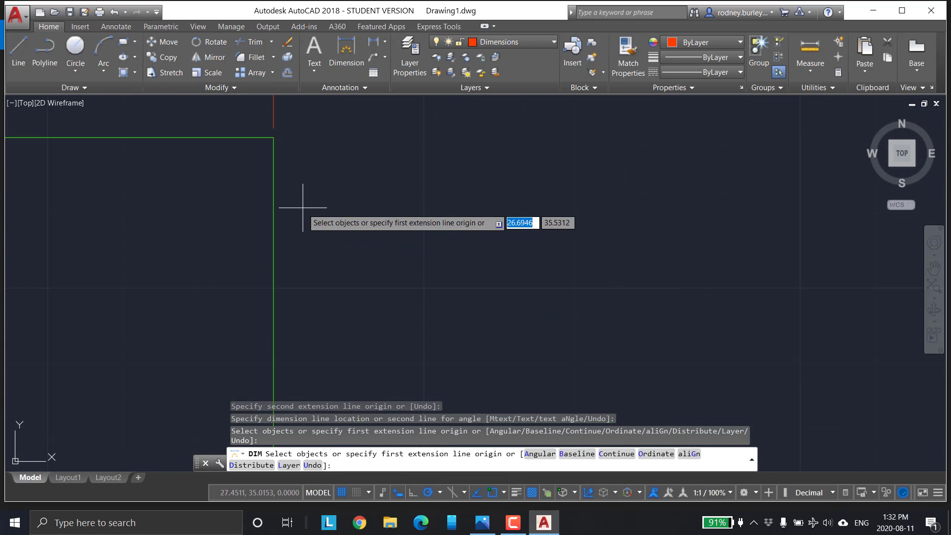
middle_click_drag(306, 207, 490, 279)
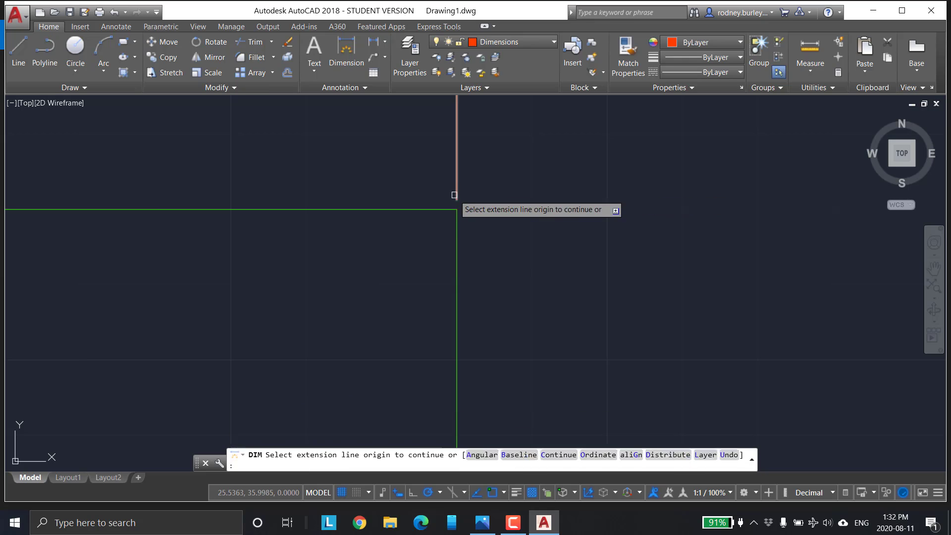
scroll(498, 221, "down", 2)
scroll(499, 222, "down", 6)
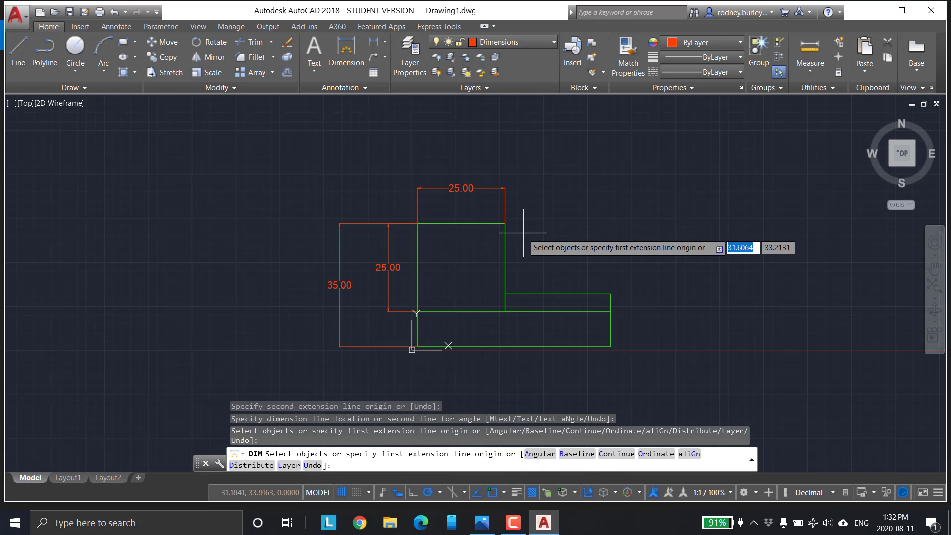
scroll(504, 255, "up", 2)
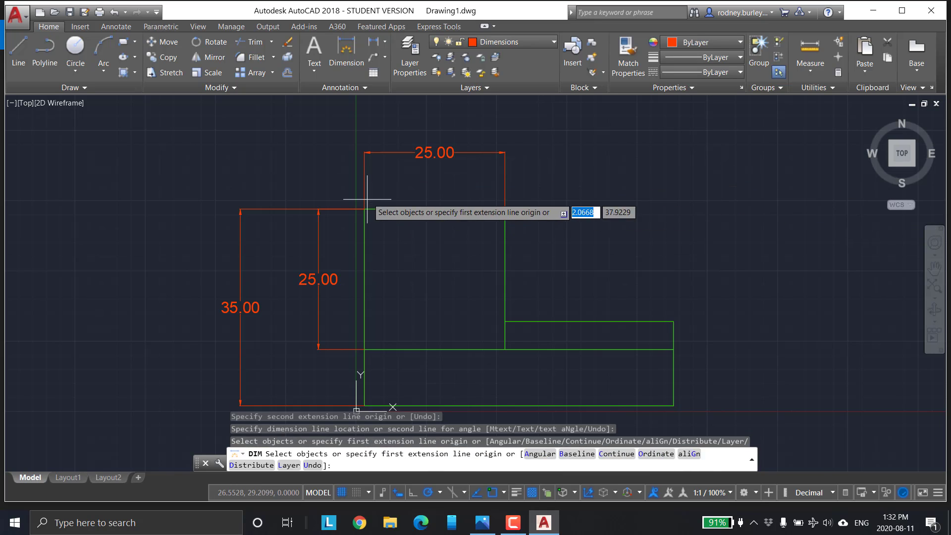
scroll(378, 213, "up", 8)
middle_click_drag(440, 134, 478, 393)
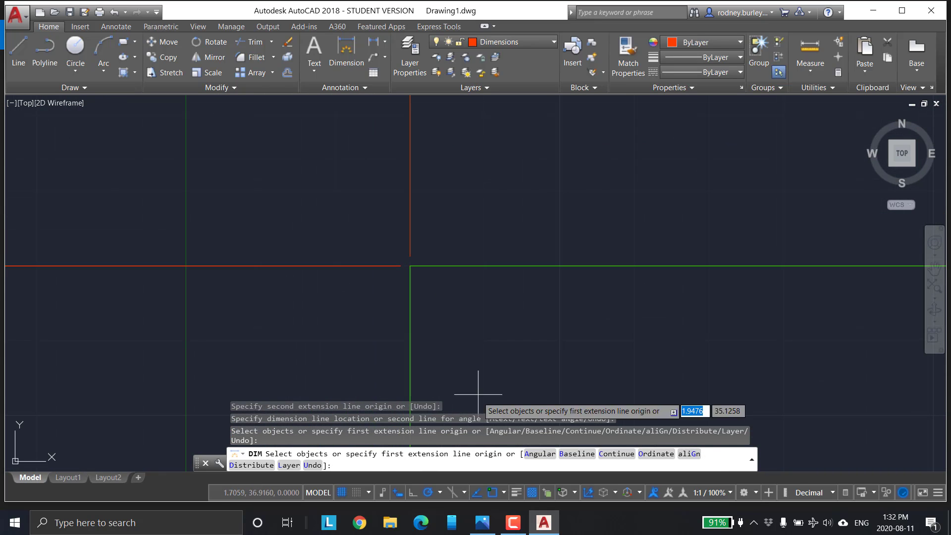
Modify the Standard dimension style, setting its arrow size to 1.2.
scroll(529, 270, "down", 8)
scroll(613, 259, "down", 5)
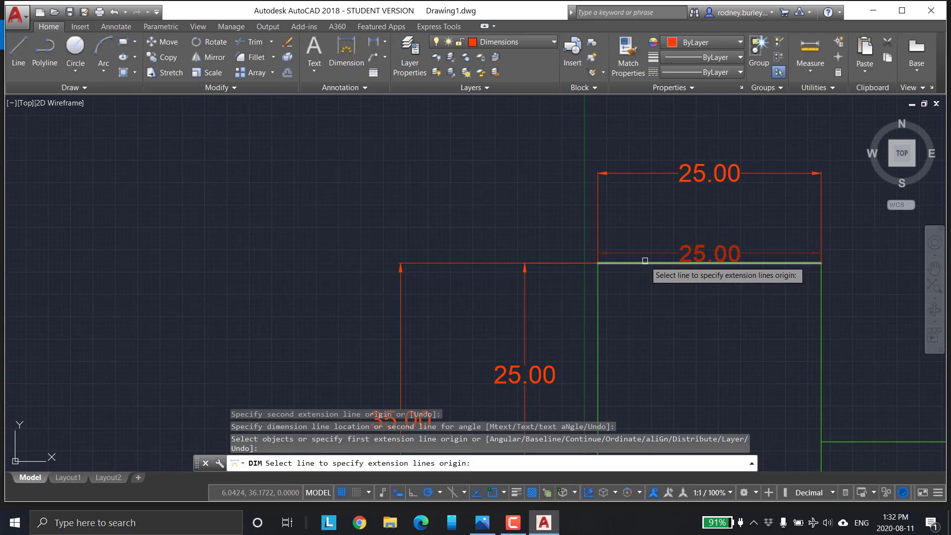
left_click(361, 90)
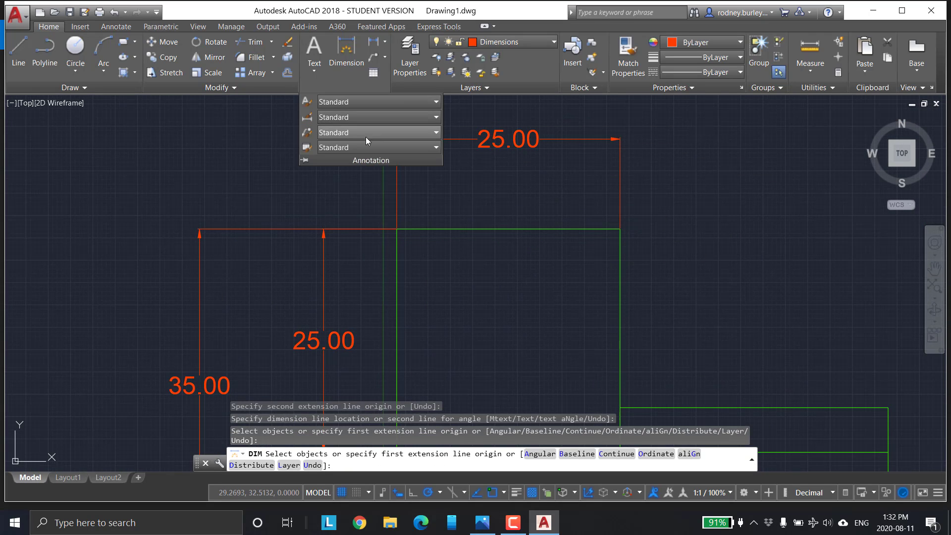
left_click(370, 90)
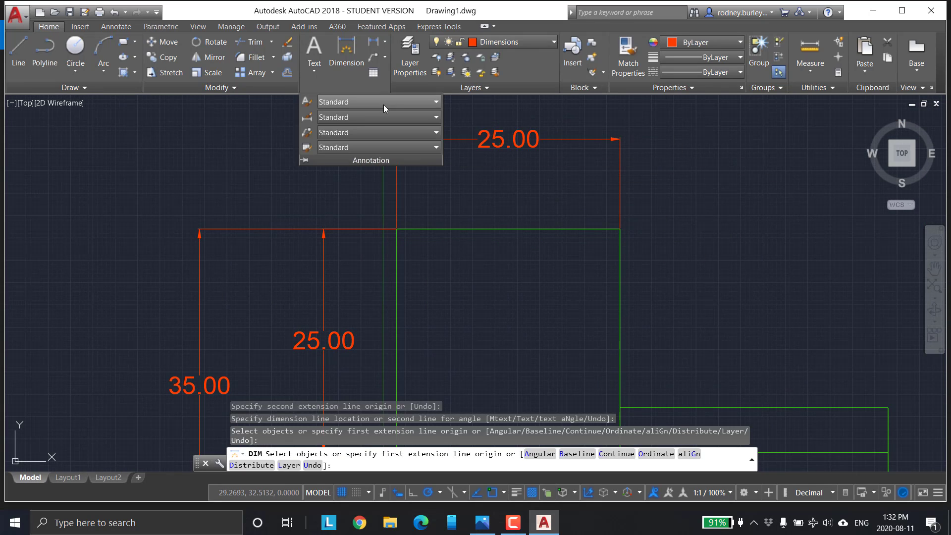
left_click(377, 117)
left_click(393, 193)
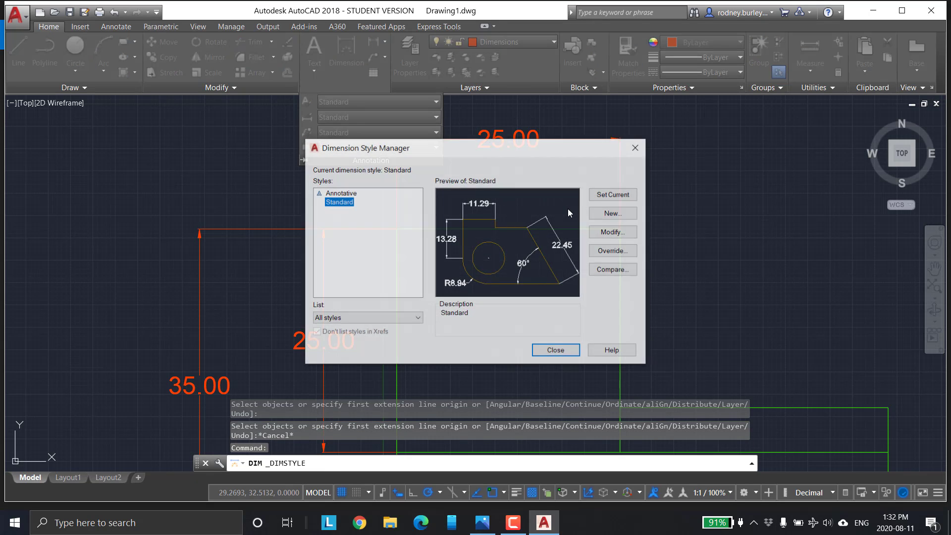
left_click(614, 233)
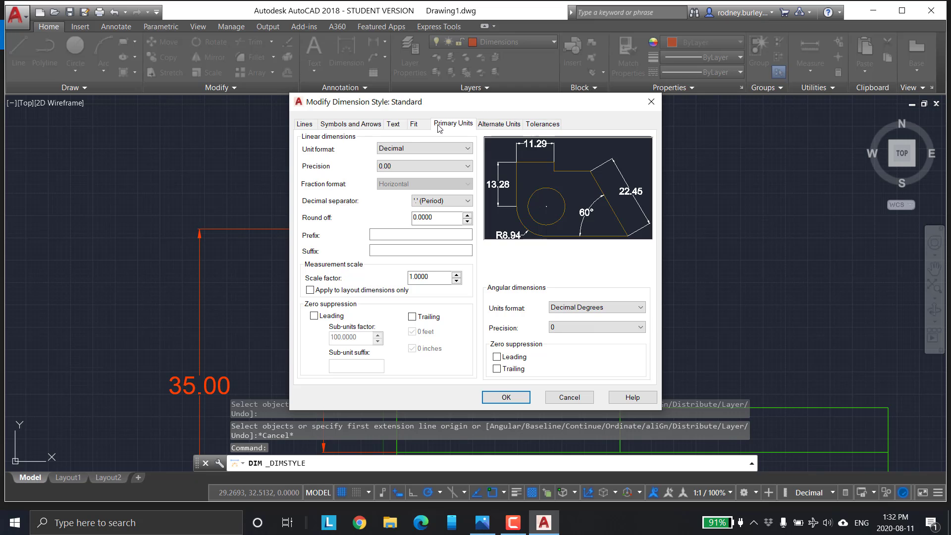
left_click(367, 127)
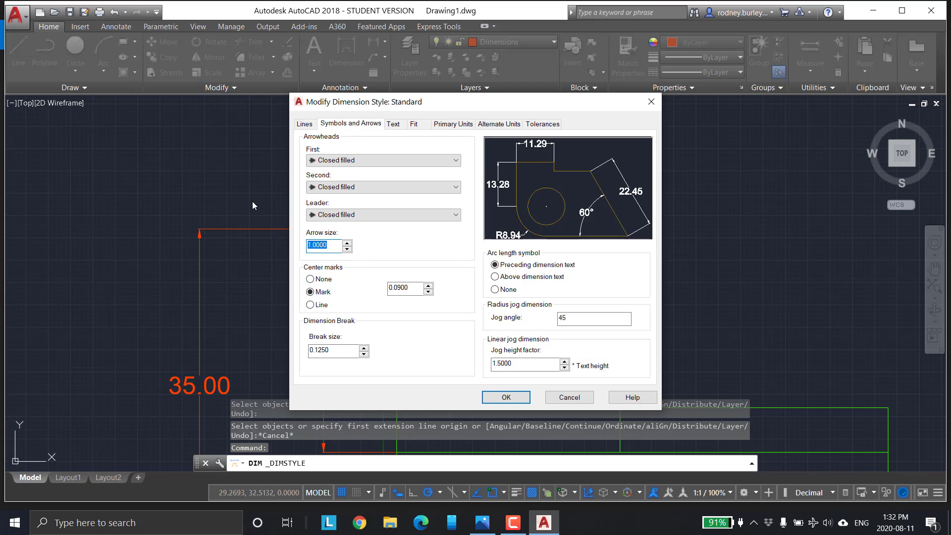
type("1.2")
Review the Standard style's line, alternate unit and tolerance settings, and apply the style changes to the drawing.
left_click(304, 124)
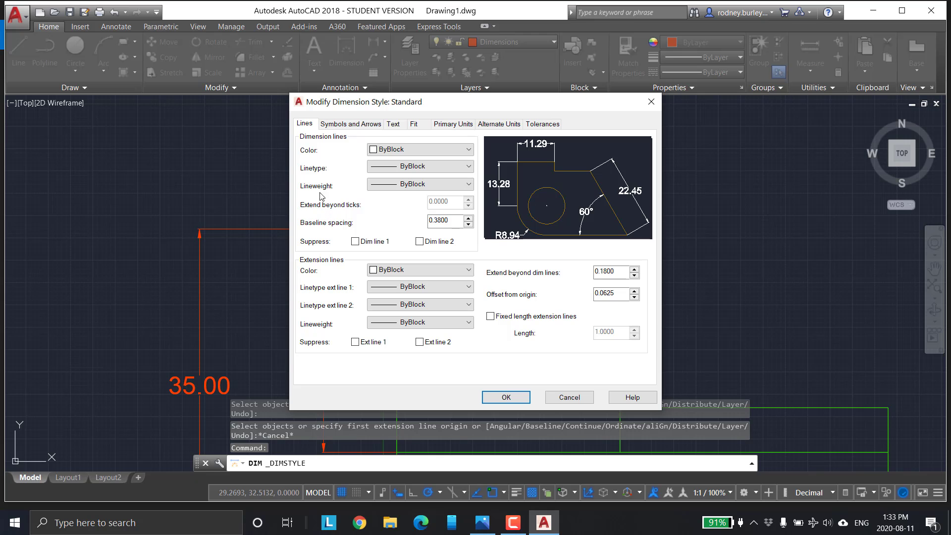
left_click(501, 127)
left_click(542, 124)
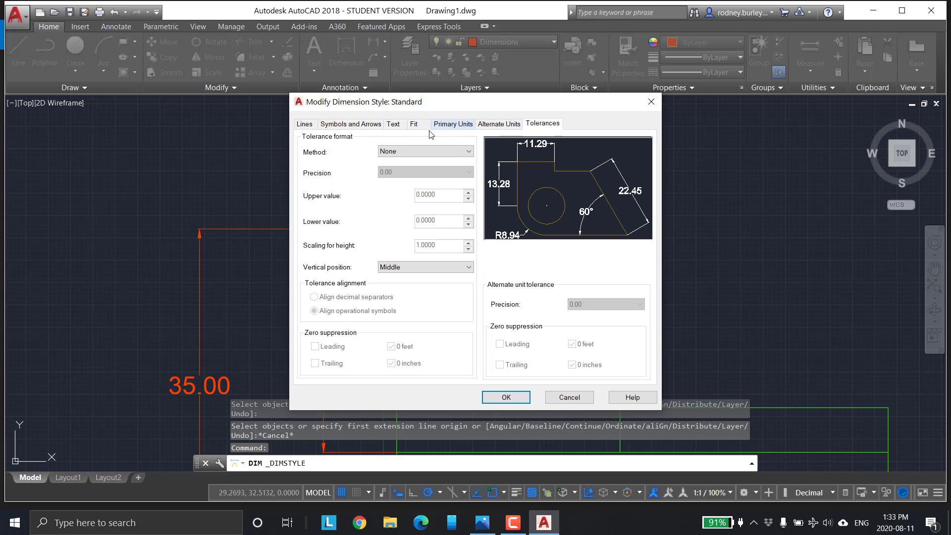
left_click(524, 399)
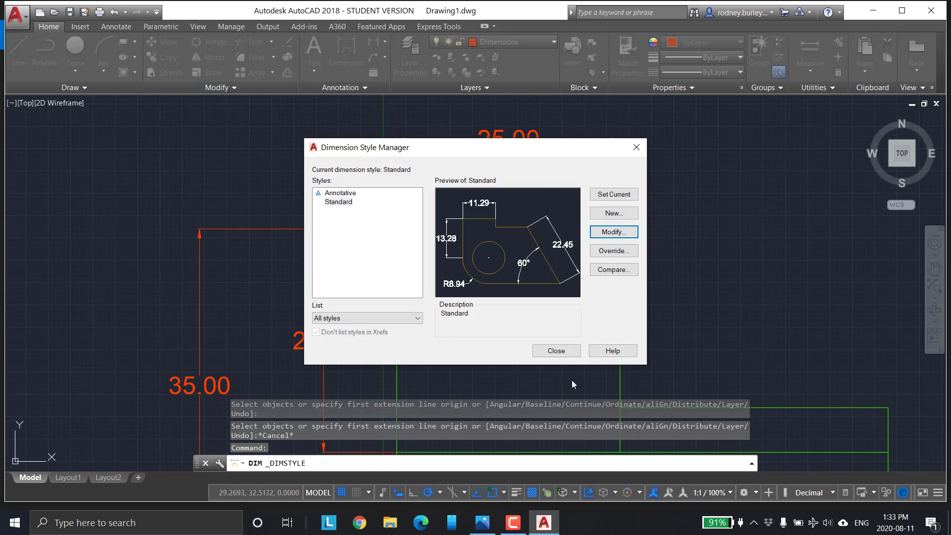
left_click(566, 352)
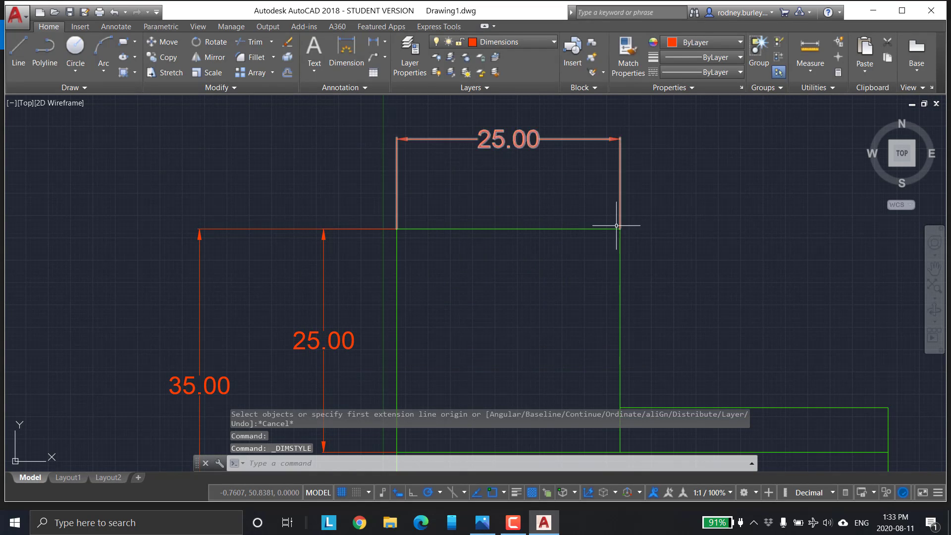
scroll(393, 329, "down", 4)
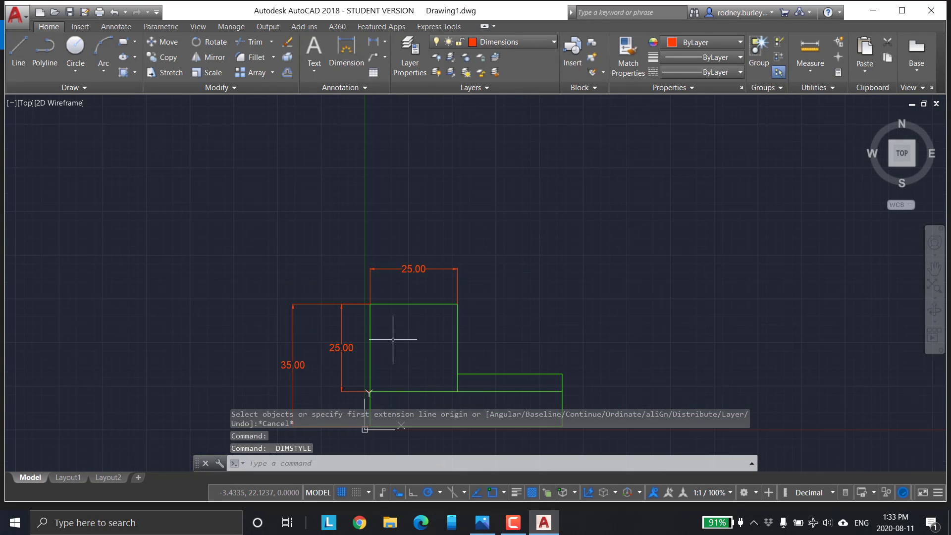
mouse_move(393, 329)
middle_mouse_down()
mouse_move(422, 248)
mouse_move(378, 228)
middle_mouse_up()
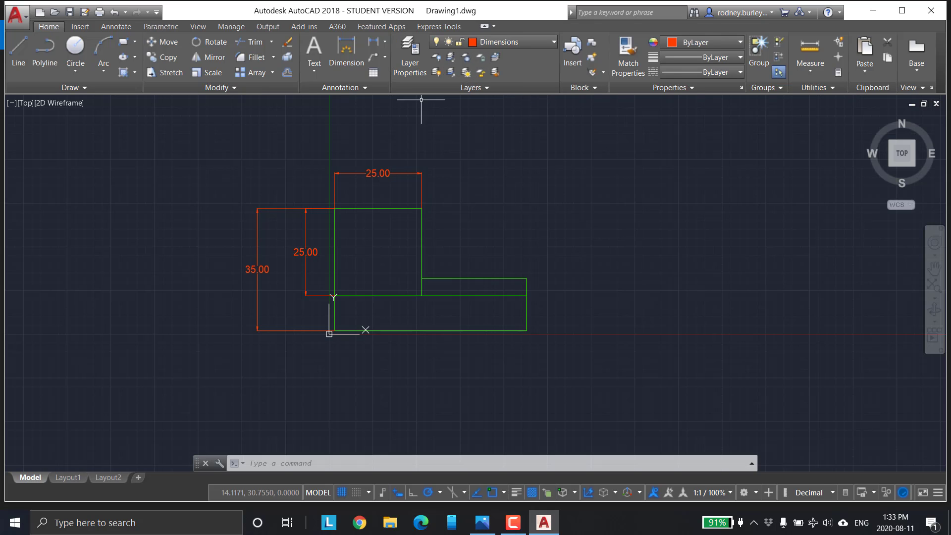
scroll(471, 178, "down", 2)
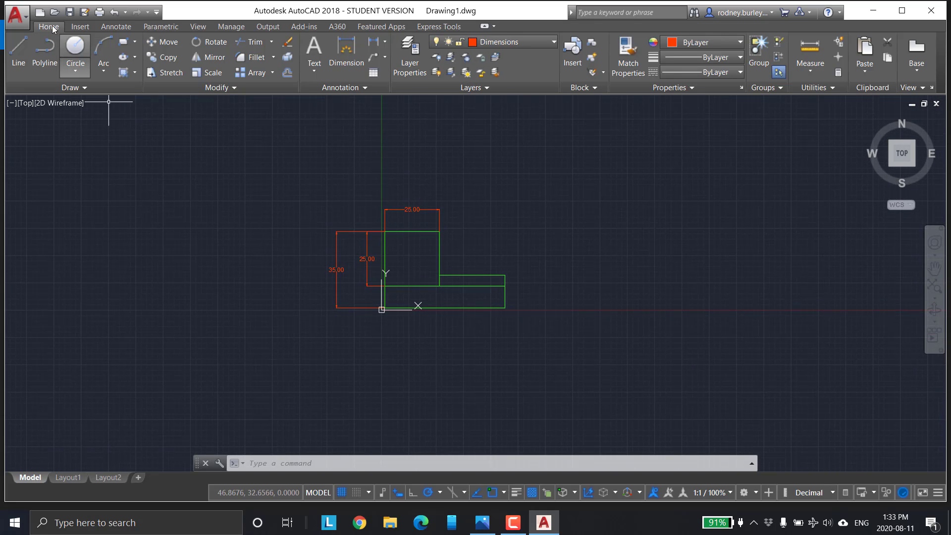